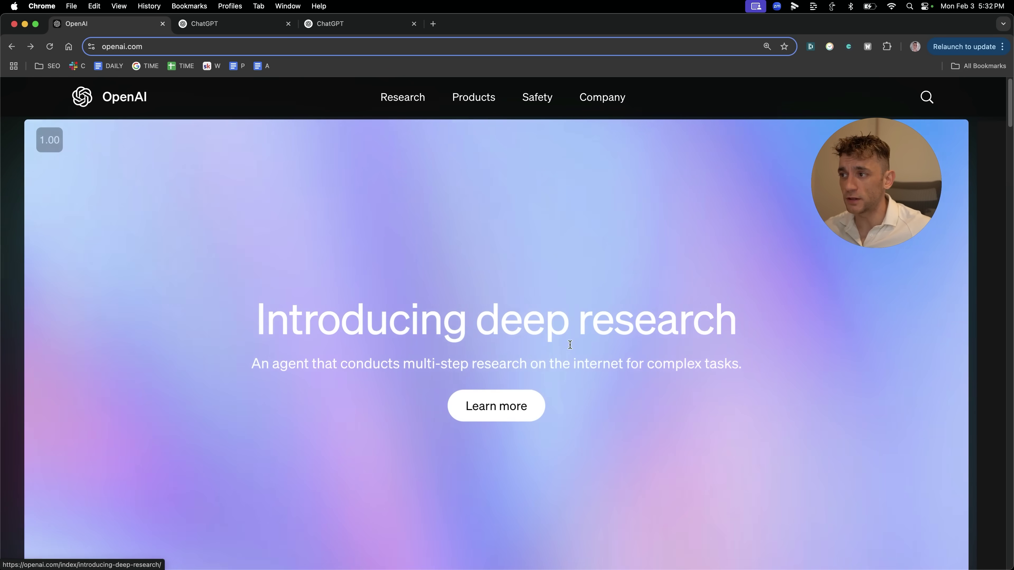
- Skim the homepage subtitle, then open the Introducing deep research article via Learn more
drag(223, 360, 757, 361)
click(776, 355)
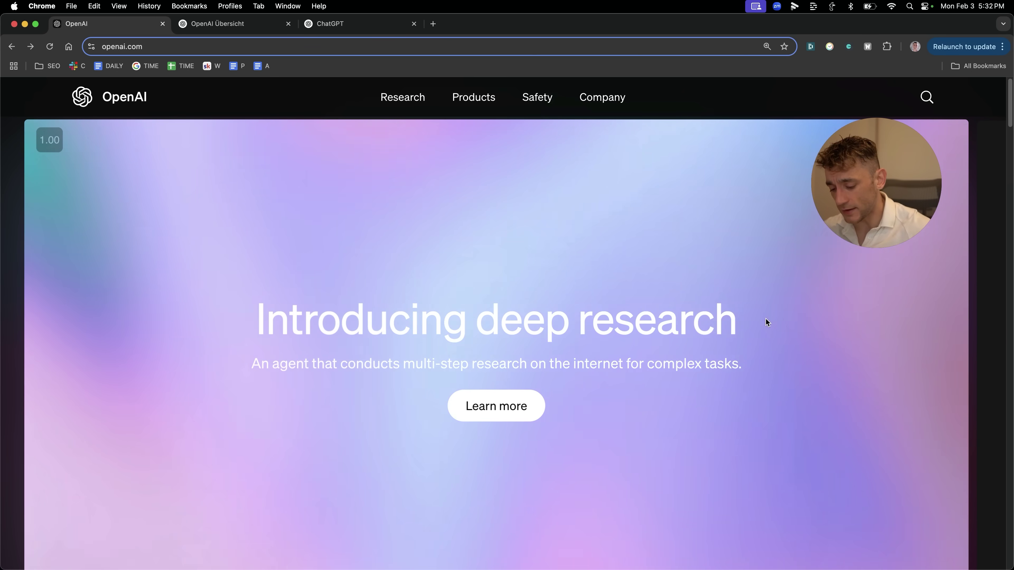
click(549, 395)
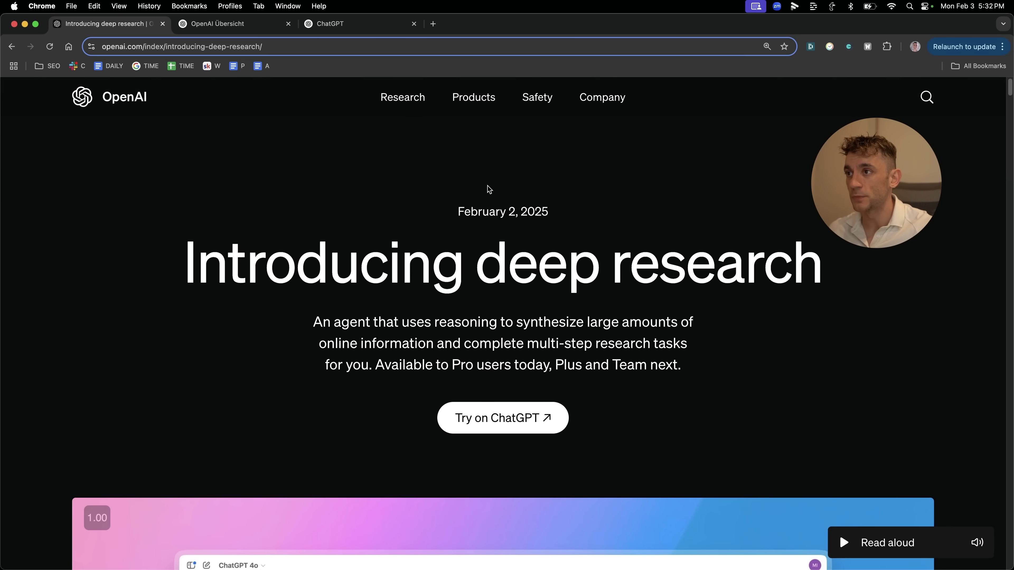
- Highlight the article's date, headline, intro and availability for Pro, then Plus and Team users
drag(452, 200, 835, 279)
click(657, 344)
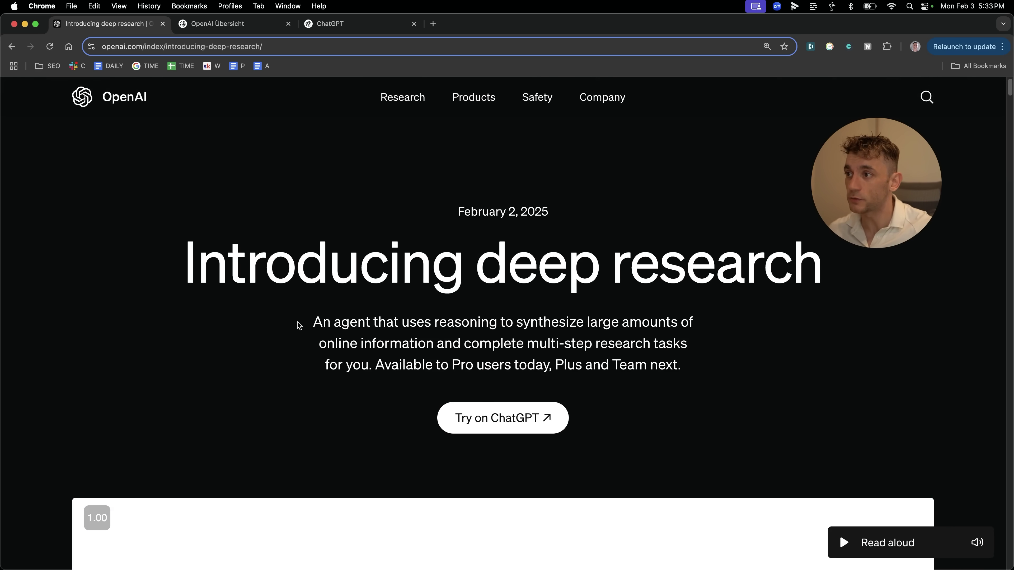
drag(299, 318, 396, 373)
click(391, 367)
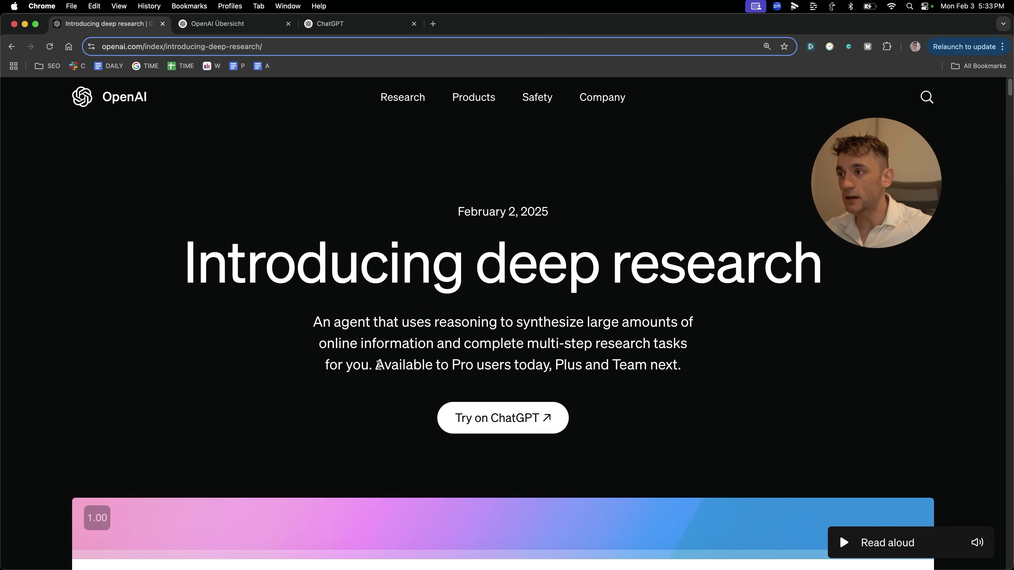
drag(552, 368, 386, 367)
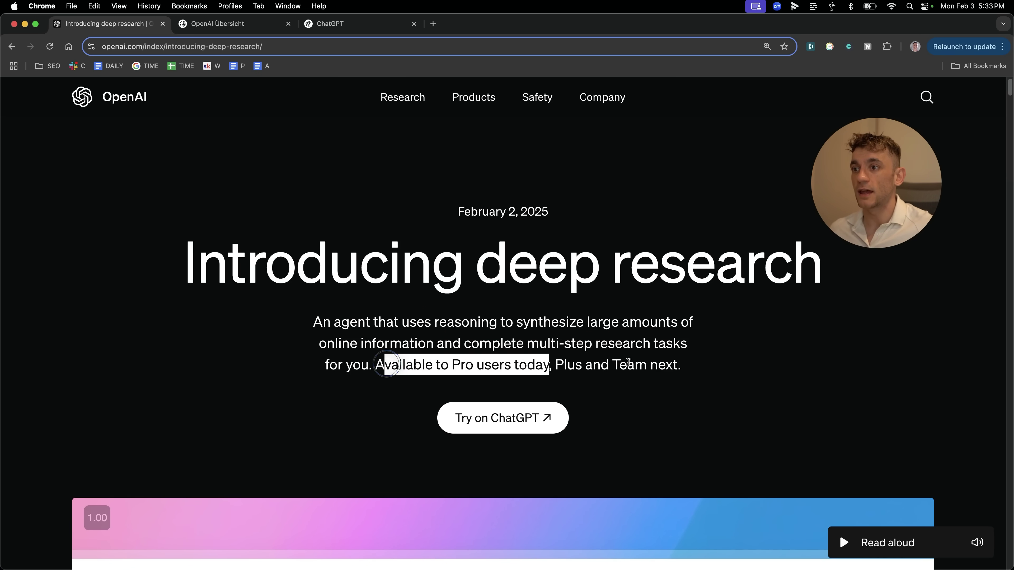
click(557, 368)
drag(557, 369, 690, 364)
click(690, 364)
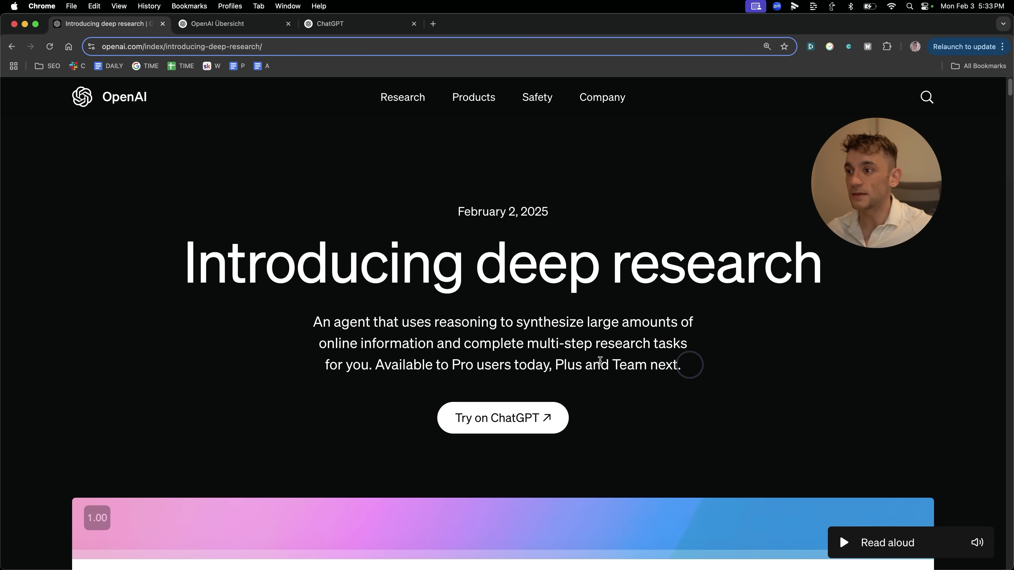
scroll(631, 432, down, 1)
scroll(630, 432, down, 10)
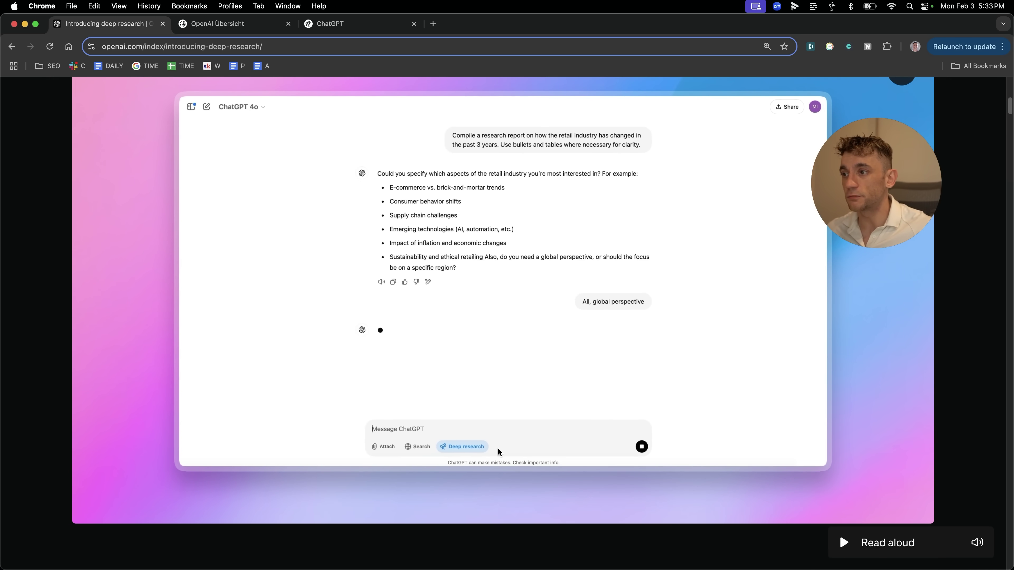
scroll(497, 453, up, 1)
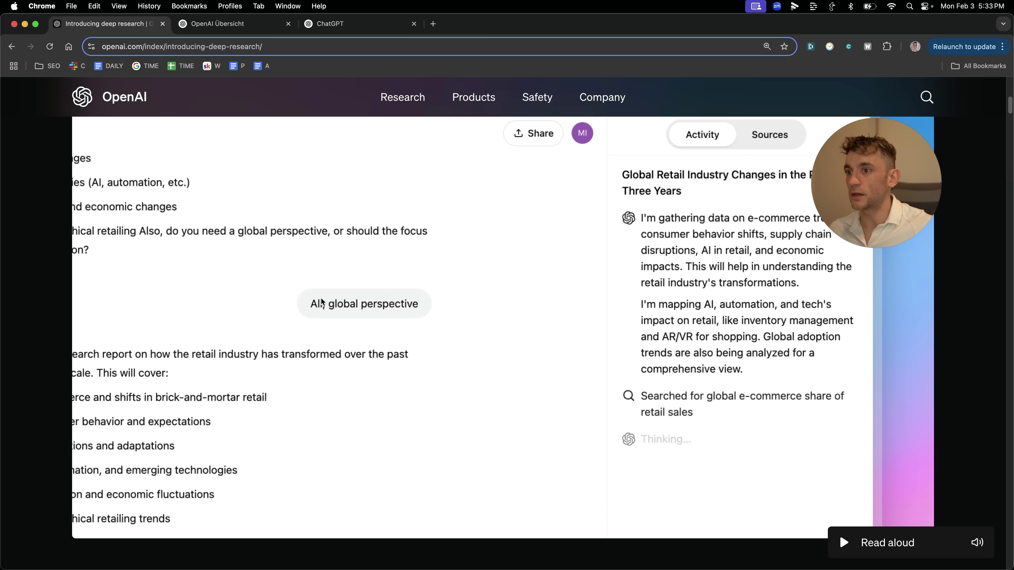
scroll(478, 359, down, 7)
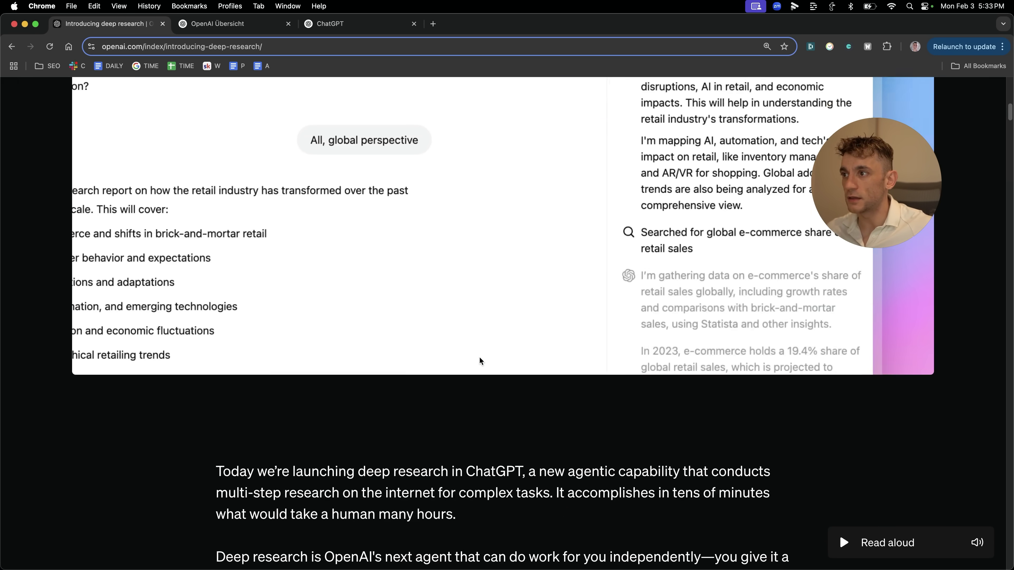
scroll(477, 395, down, 3)
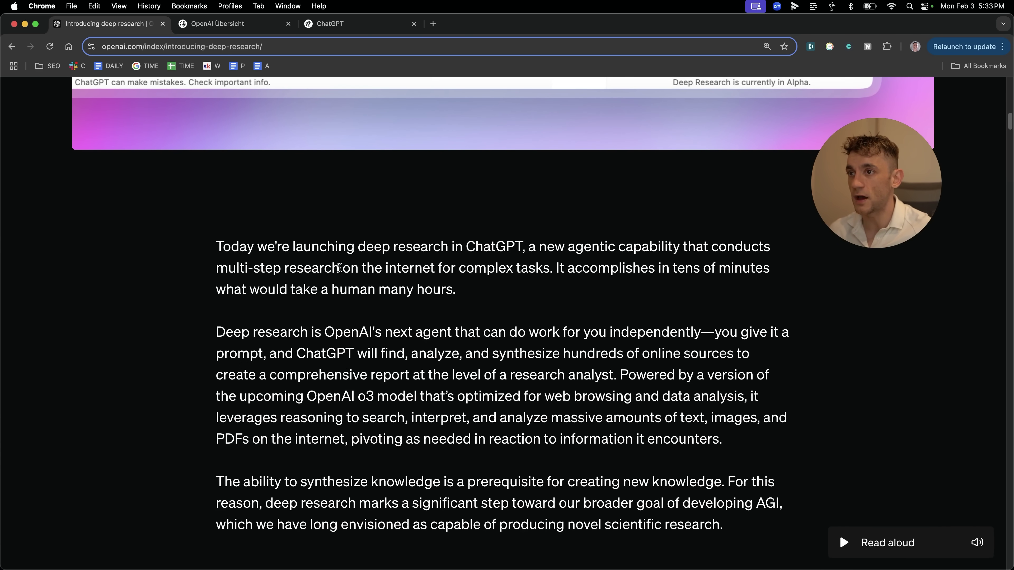
drag(213, 250, 674, 245)
scroll(576, 292, up, 3)
scroll(579, 328, up, 7)
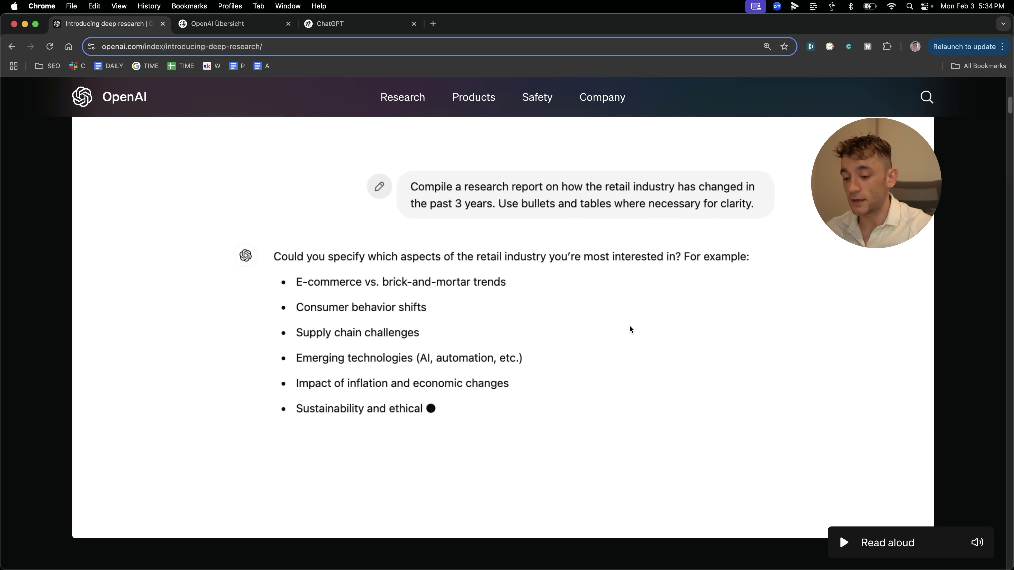
key(super+shift+b)
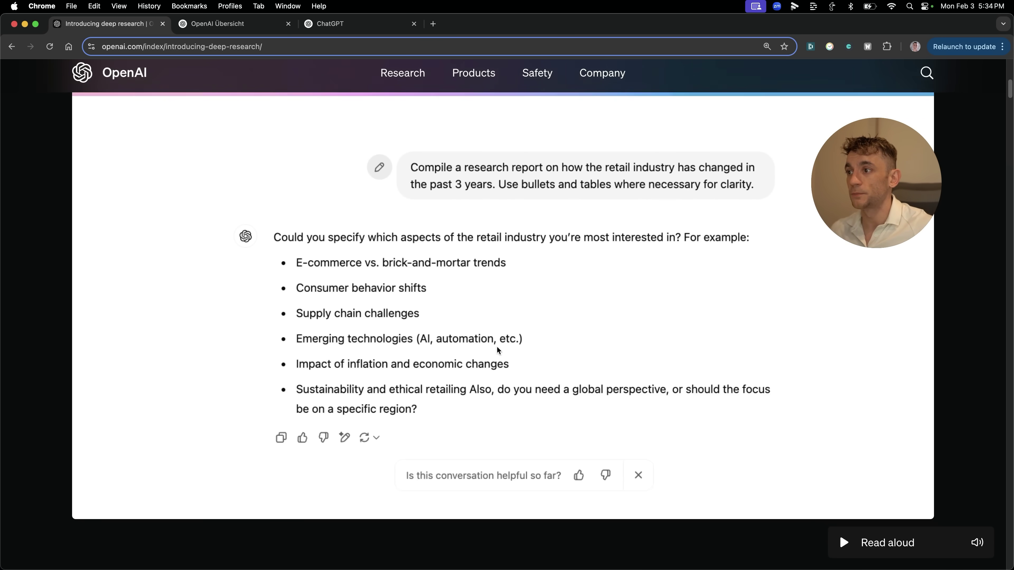
- Scroll through the article's opening paragraph, highlighting part of it while reading
scroll(500, 346, down, 10)
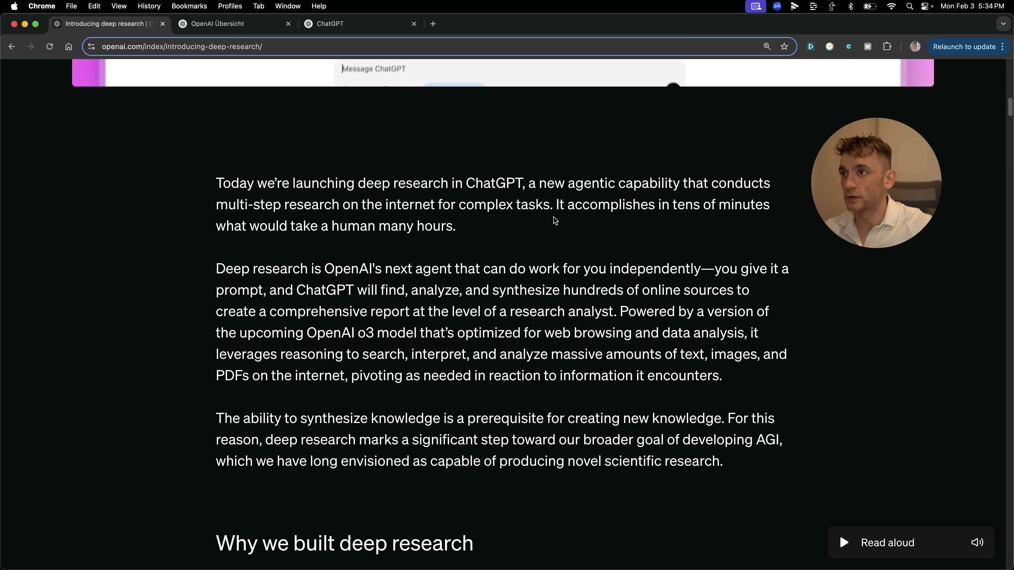
drag(556, 204, 218, 183)
click(351, 241)
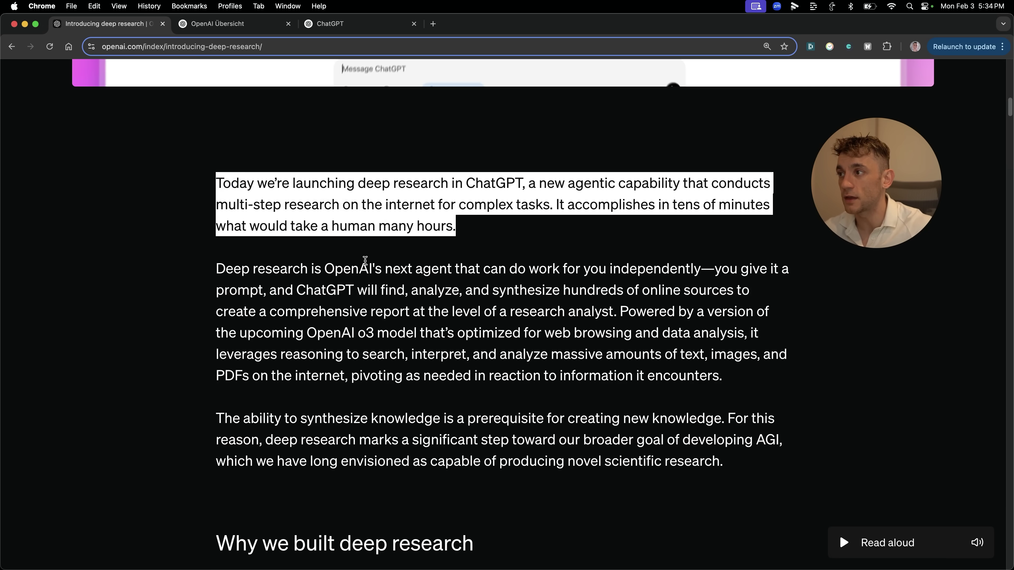
scroll(364, 260, down, 3)
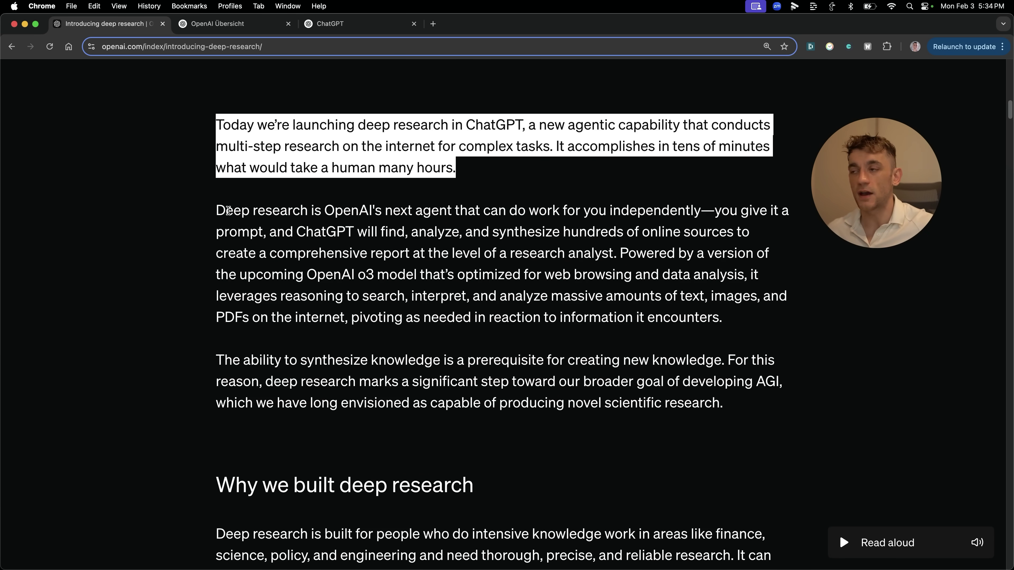
scroll(360, 304, up, 10)
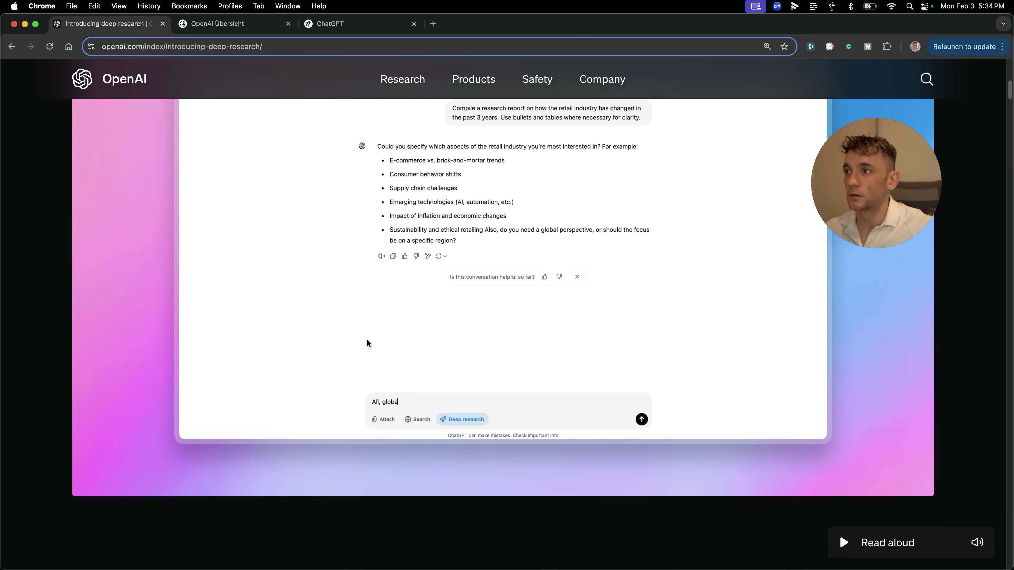
scroll(365, 348, down, 9)
click(333, 282)
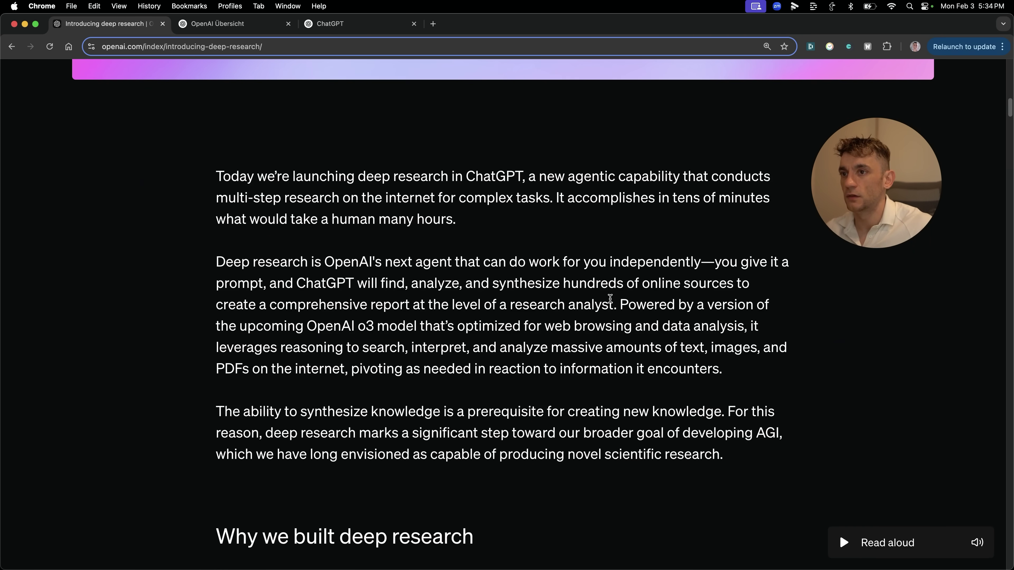
- Highlight the sentence about the o3-powered agent and the word 'browsing'
drag(616, 300, 818, 365)
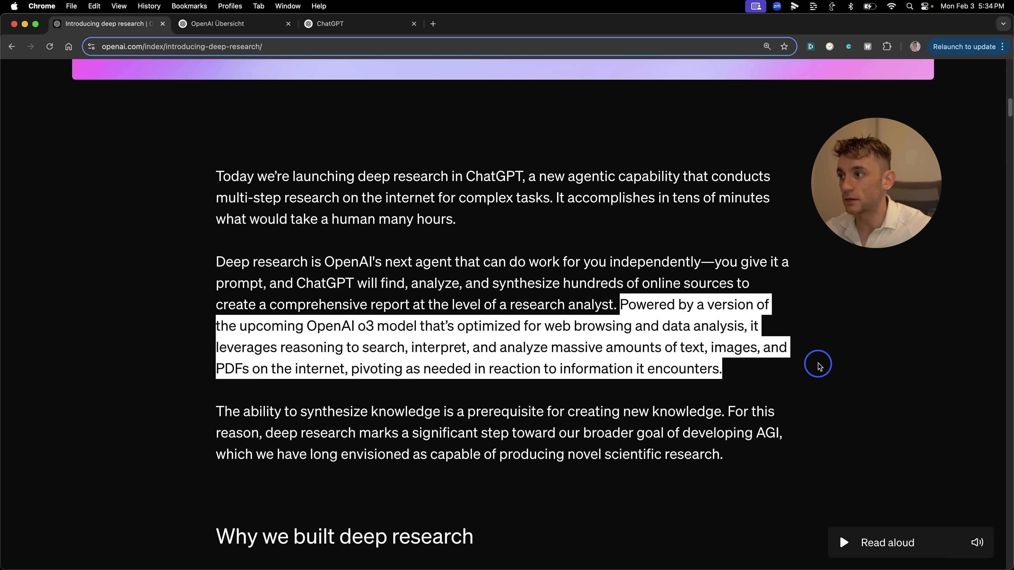
double_click(590, 325)
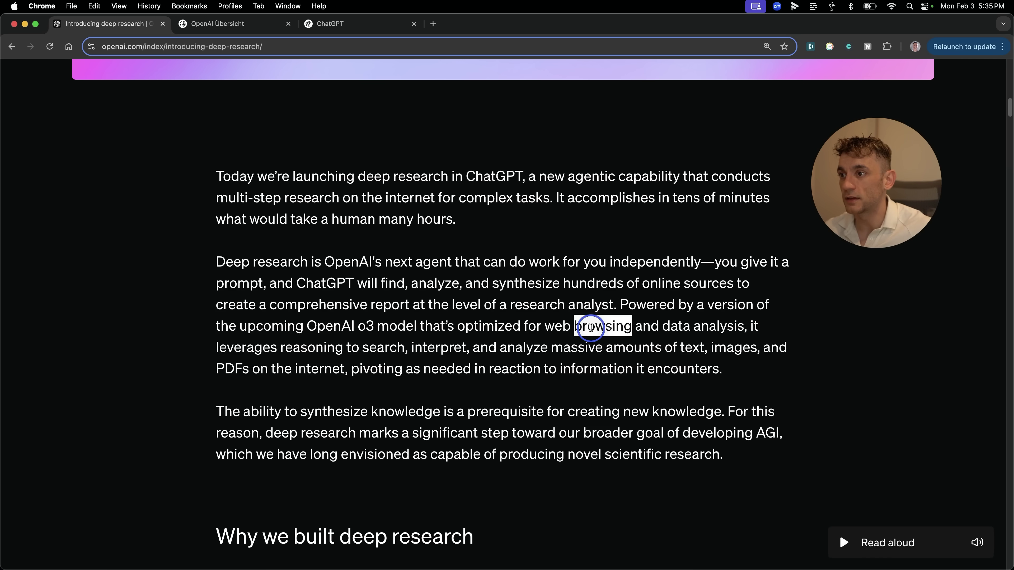
scroll(648, 366, down, 10)
scroll(494, 310, up, 8)
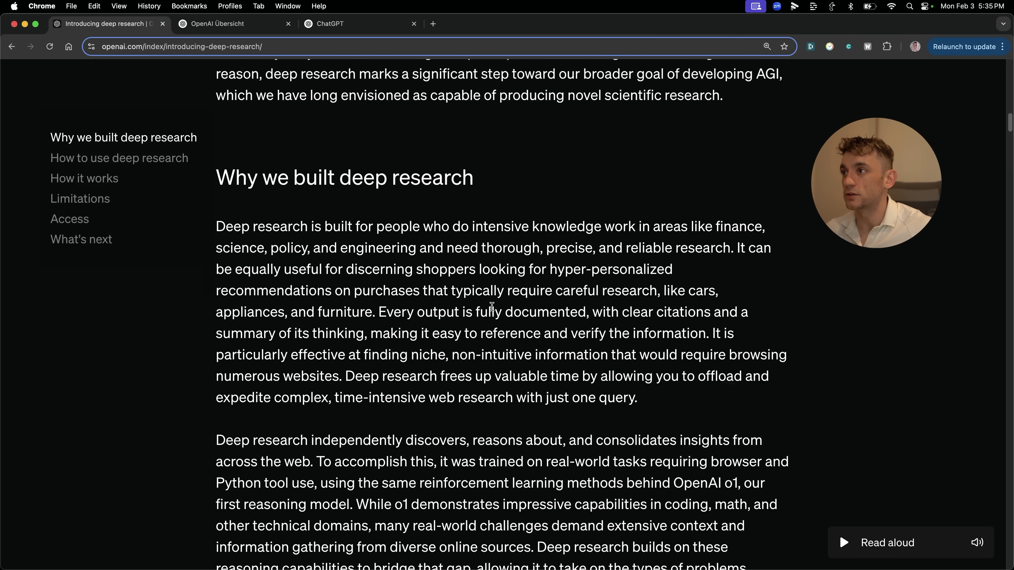
scroll(493, 309, down, 5)
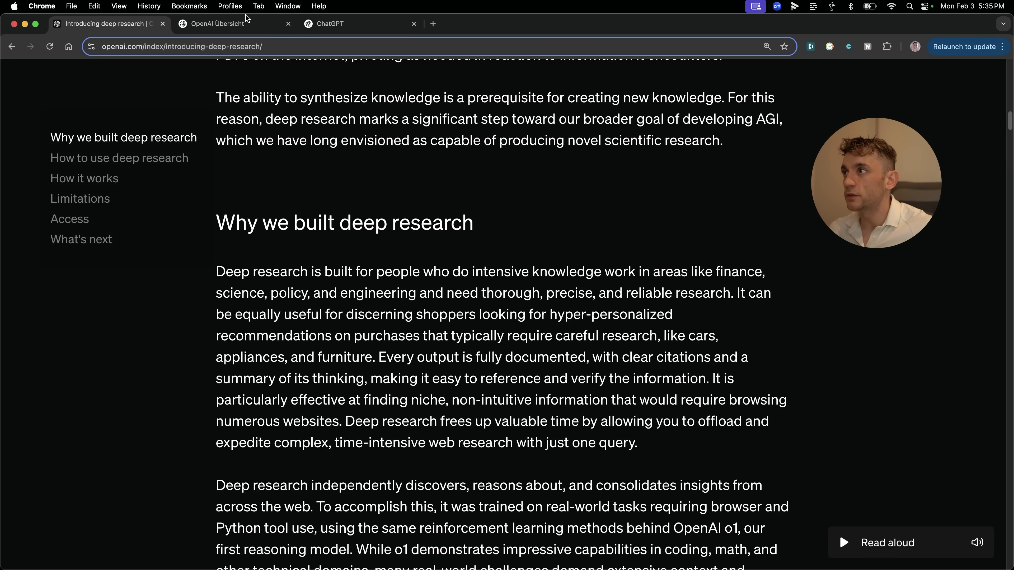
- Switch to the ChatGPT conversation, pick o3-mini-high and turn on Deep research
click(206, 31)
scroll(608, 376, down, 15)
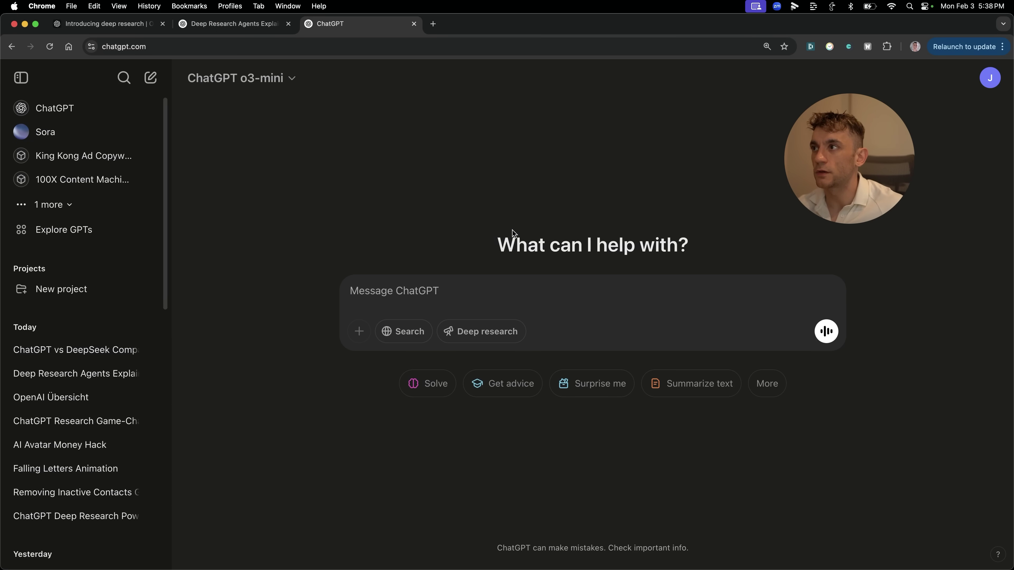
click(281, 84)
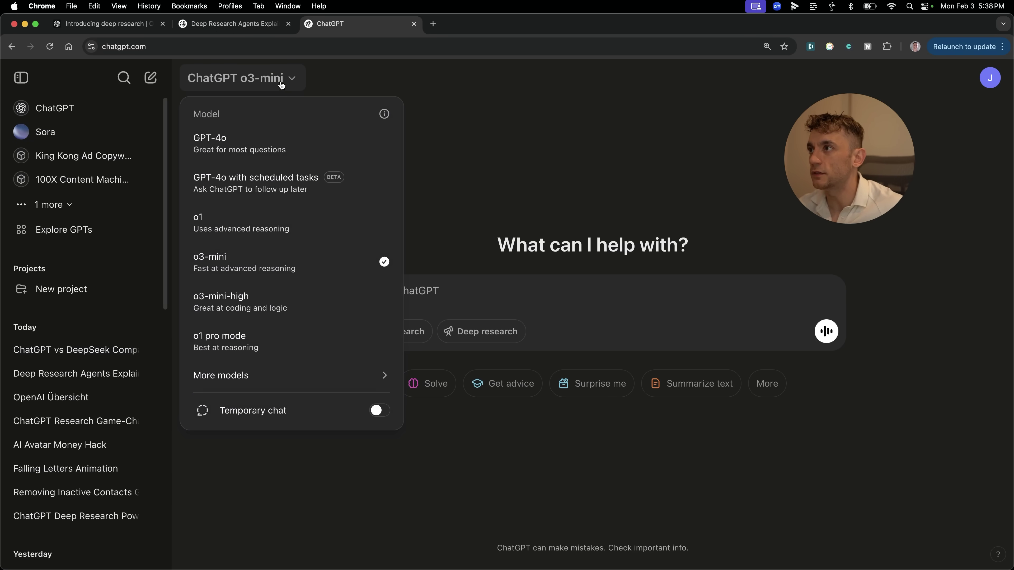
click(309, 302)
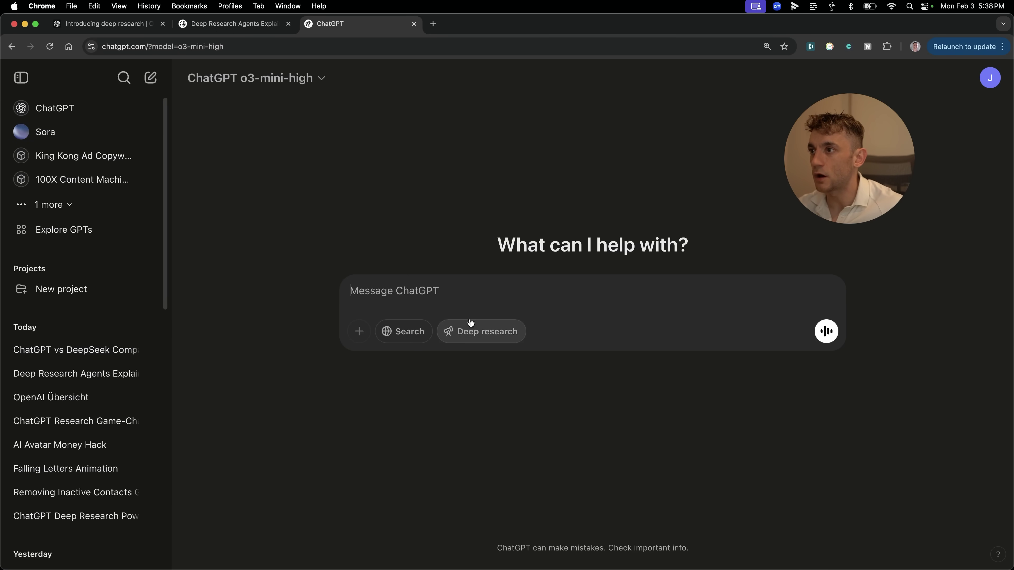
click(482, 337)
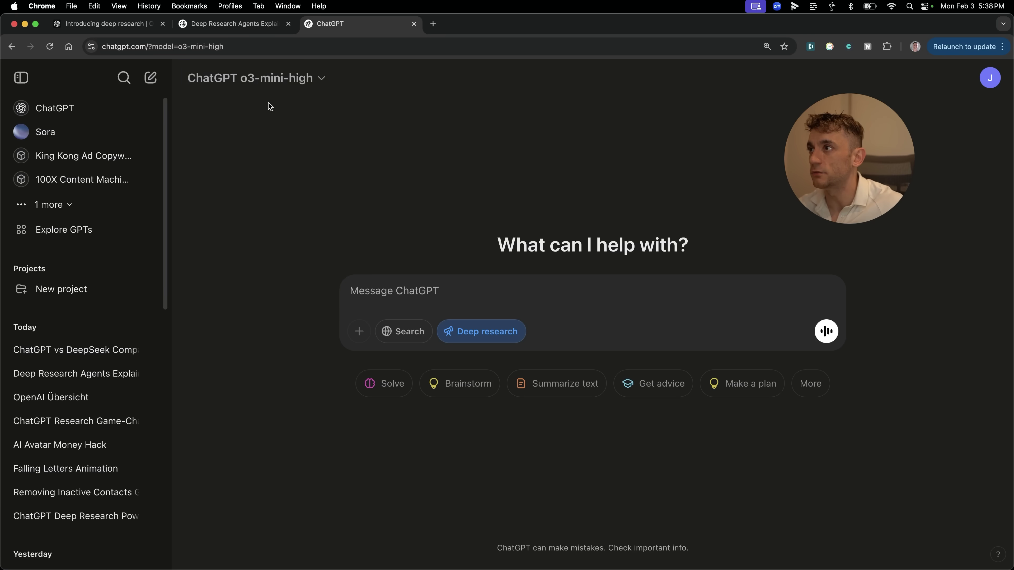
- Try GPT-4o and o1 pro mode, then settle on the o3-mini model
click(263, 79)
click(271, 138)
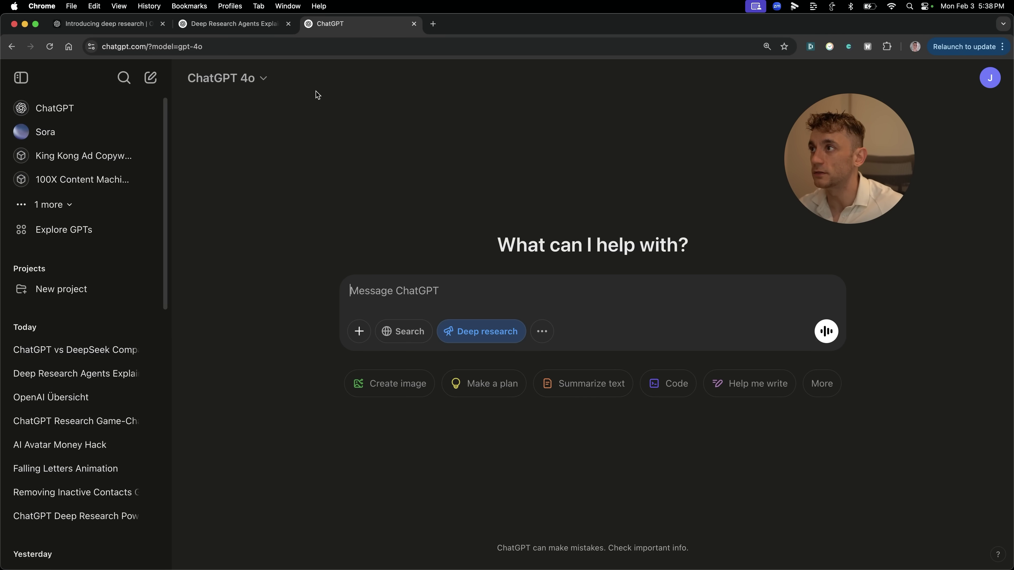
click(255, 78)
click(263, 339)
click(257, 77)
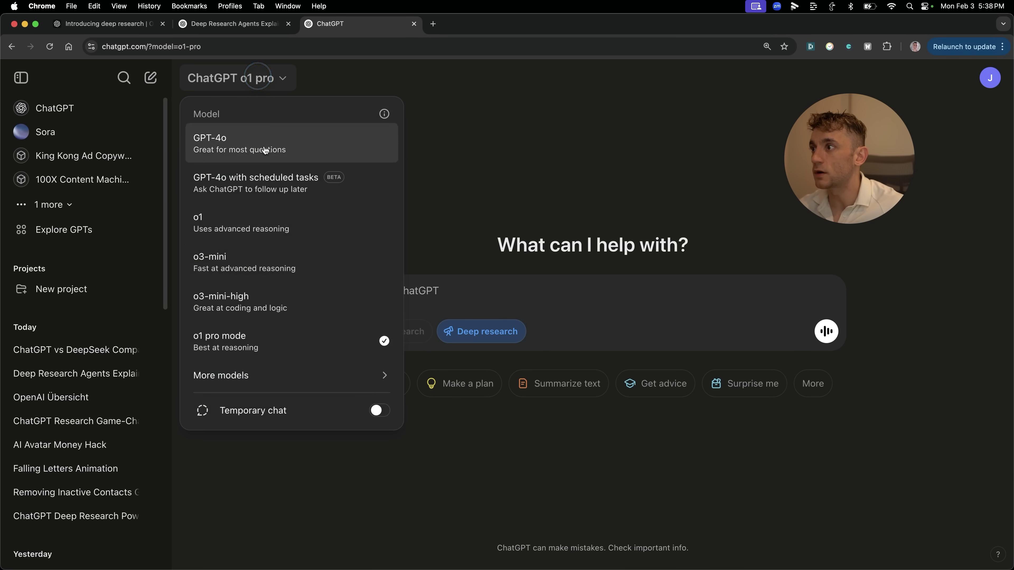
click(271, 257)
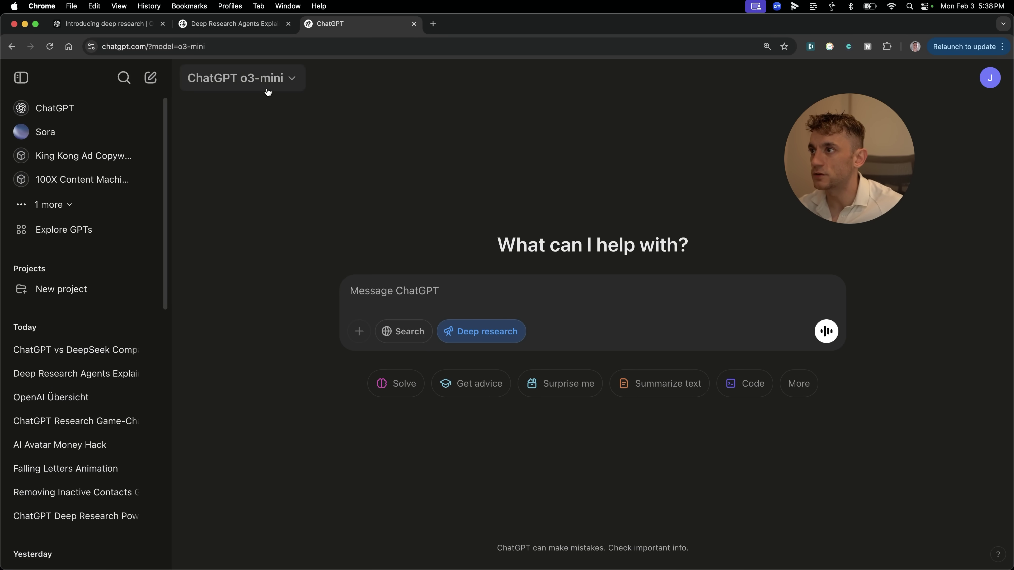
- Toggle between web search and Deep research, leaving Deep research enabled
click(424, 332)
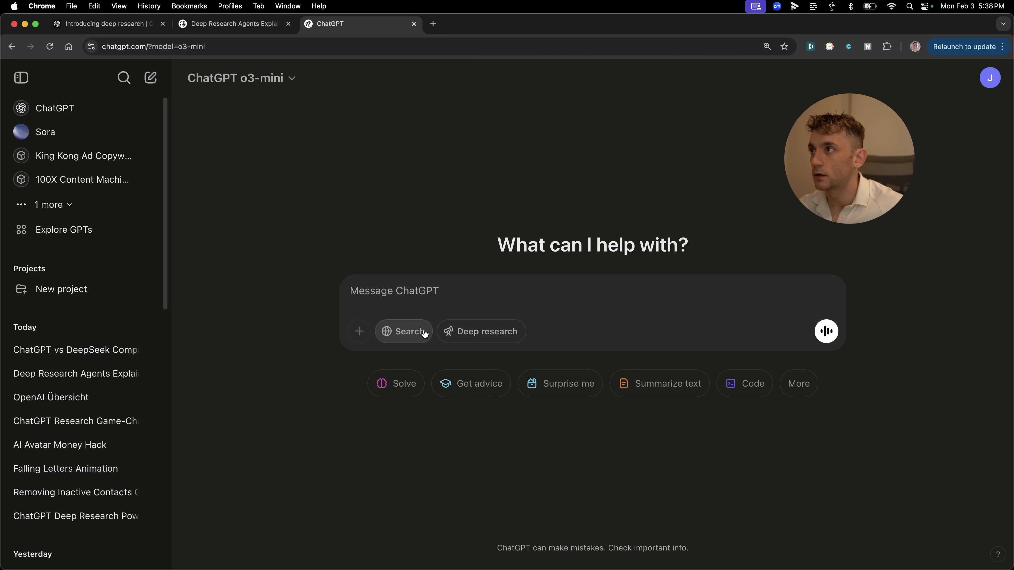
click(465, 334)
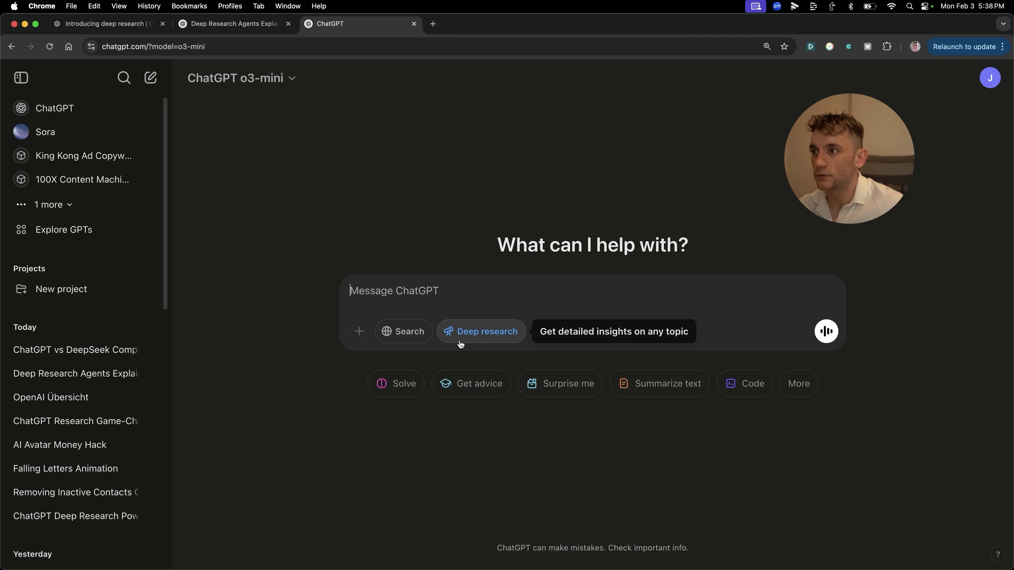
click(399, 332)
click(478, 330)
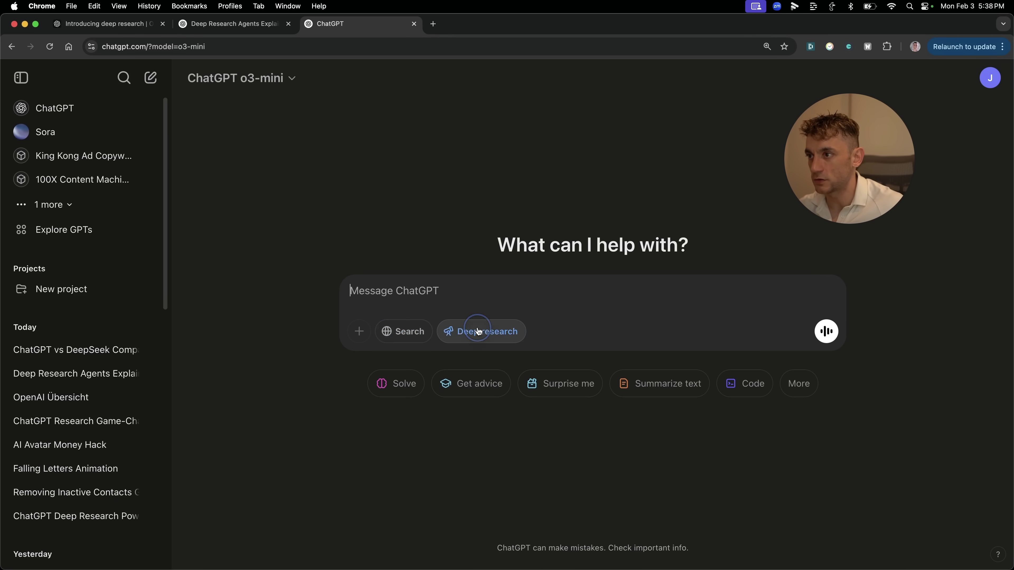
click(407, 331)
click(465, 336)
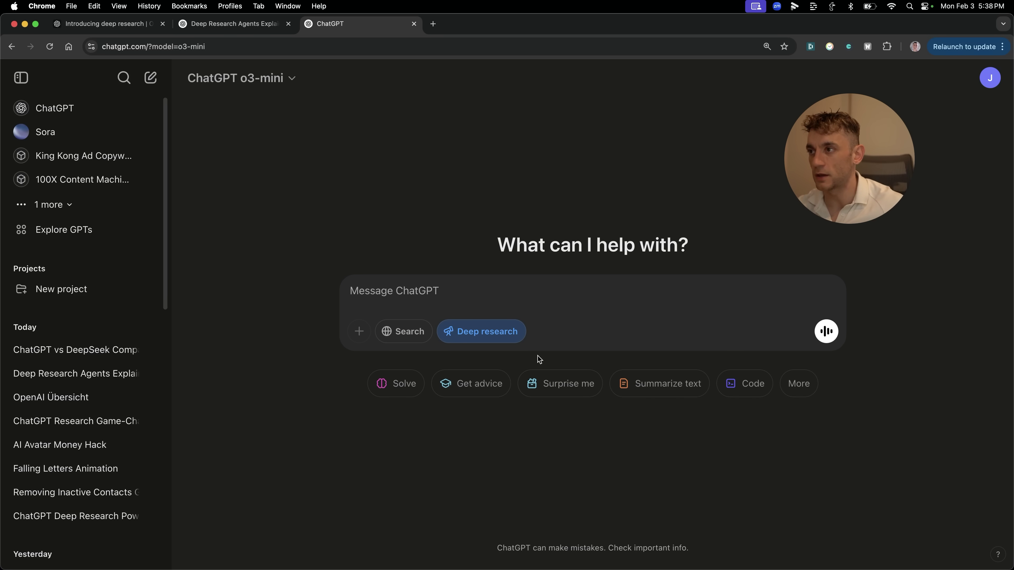
- Paste the ChatGPT vs DeepSeek prompt, add the formatting, stats and 3rd-grade language ending, and send
key(super+space)
key(Escape)
key(Escape)
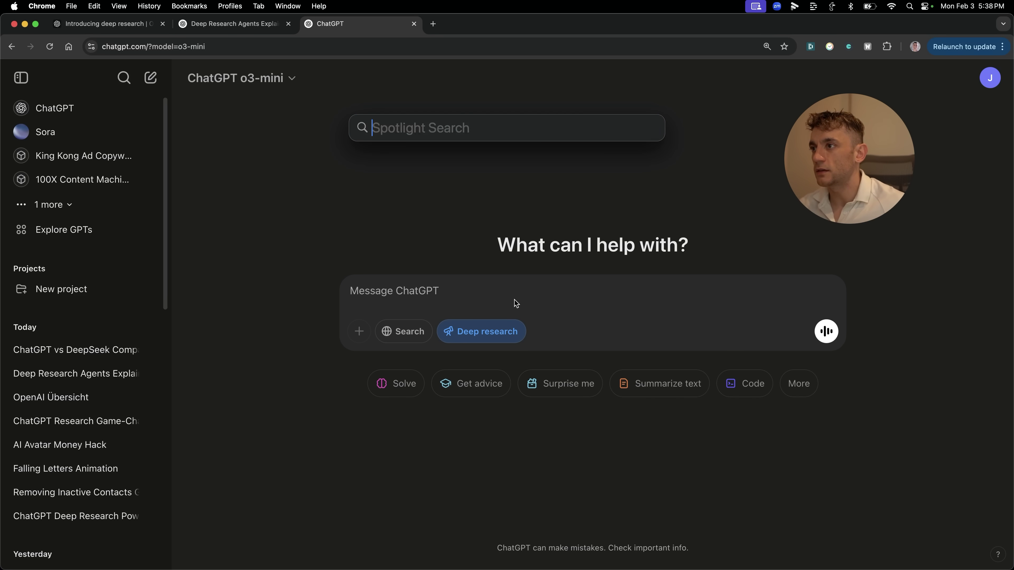
text(Research chatgpt vs deepseek - create a really detailed research report)
triple_click(389, 290)
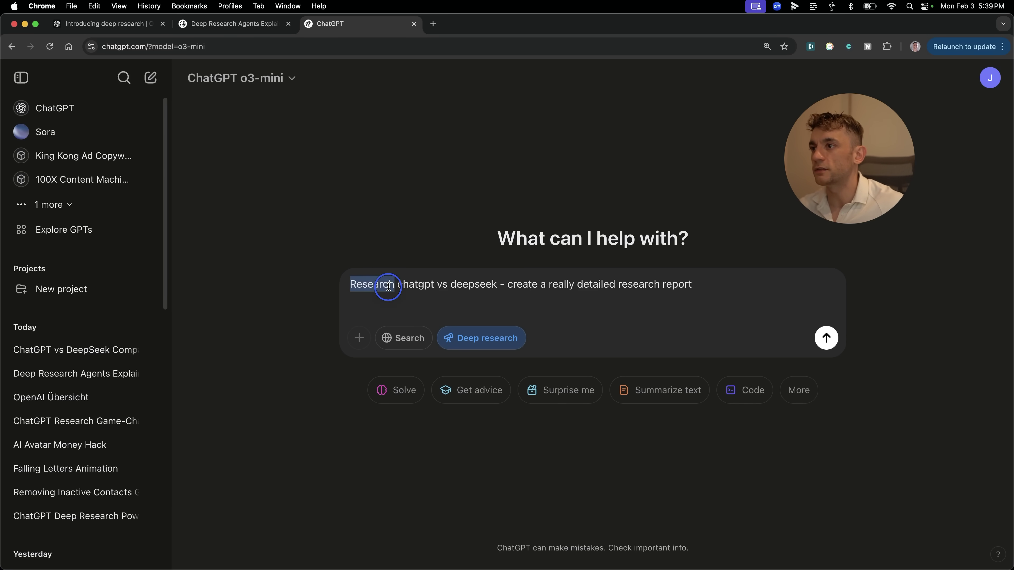
click(575, 306)
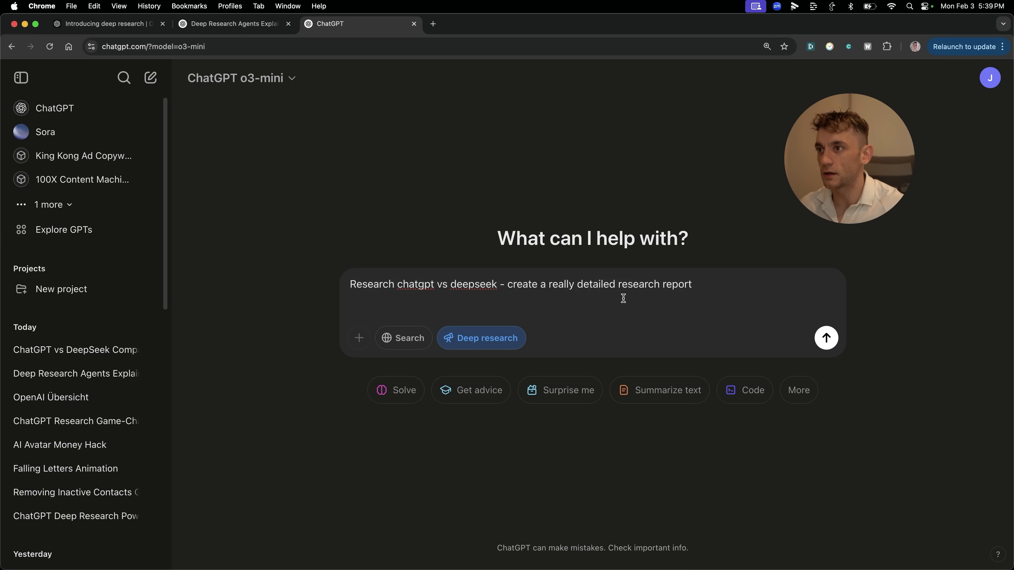
key(BackSpace)
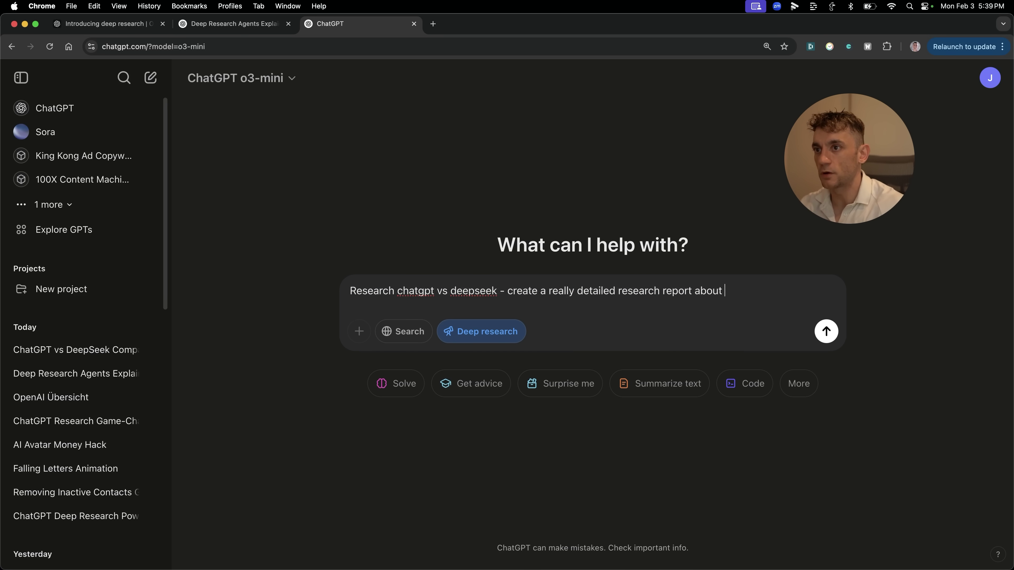
text(about everything but make ite)
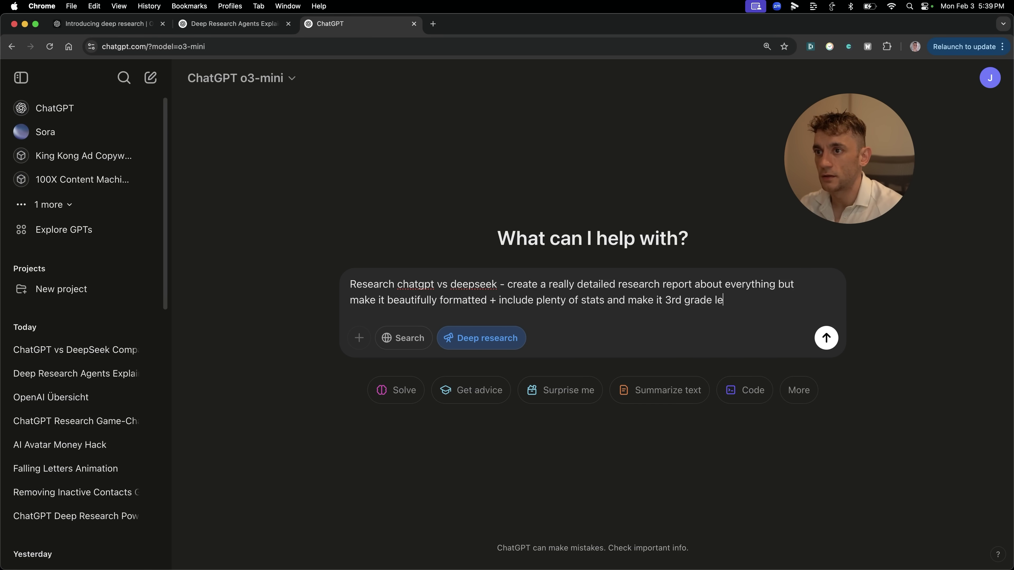
text(language.)
key(Return)
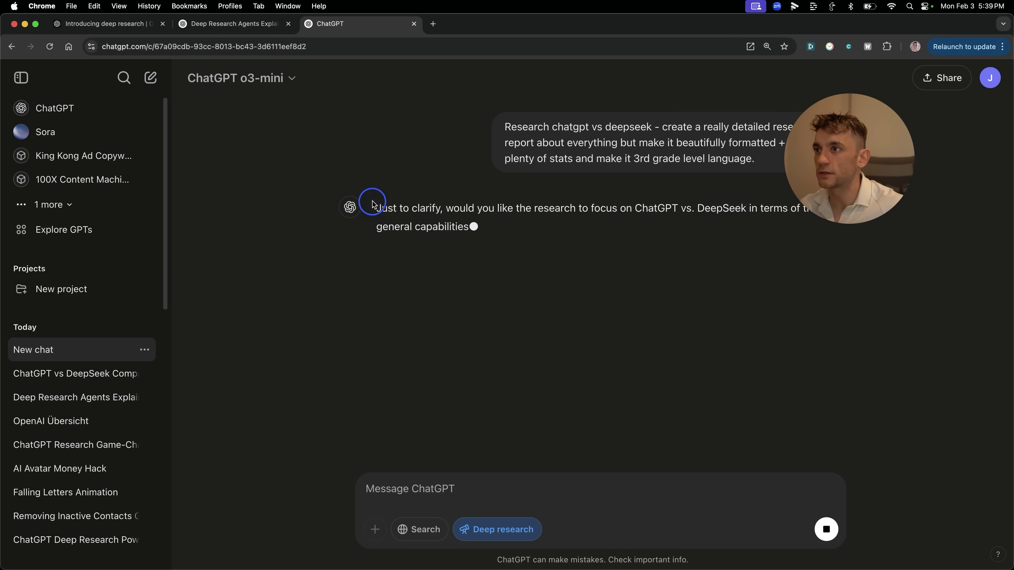
- Read ChatGPT's clarifying reply about versions, user reviews, sources and visual comparisons
drag(373, 205, 441, 208)
drag(832, 164, 888, 172)
click(728, 370)
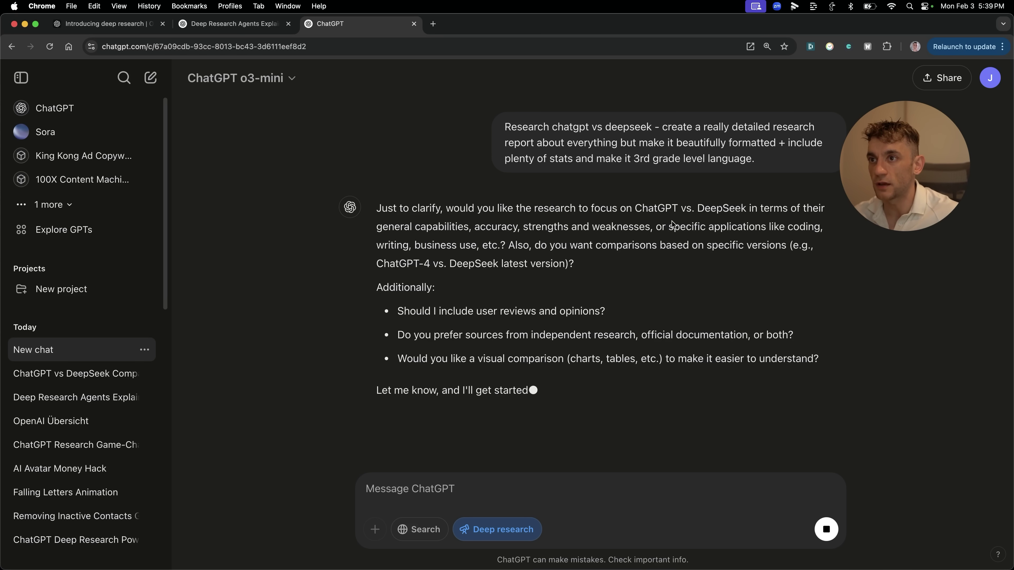
drag(663, 227, 694, 244)
click(426, 278)
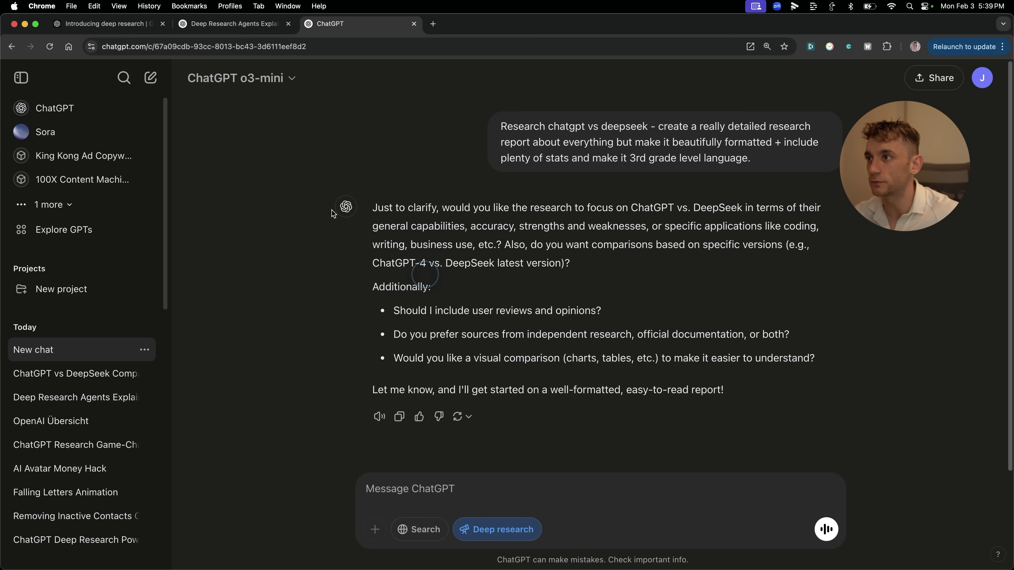
drag(370, 204, 557, 458)
click(518, 488)
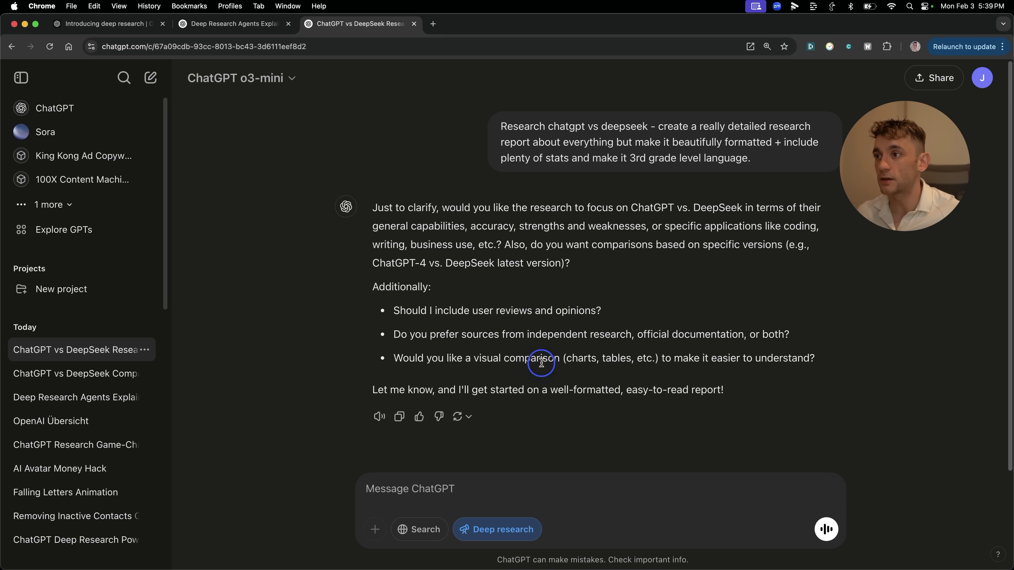
- Start typing the answer 'Give me everything my friend + the visual comparisons, reviews, research…'
drag(377, 202, 449, 216)
click(449, 216)
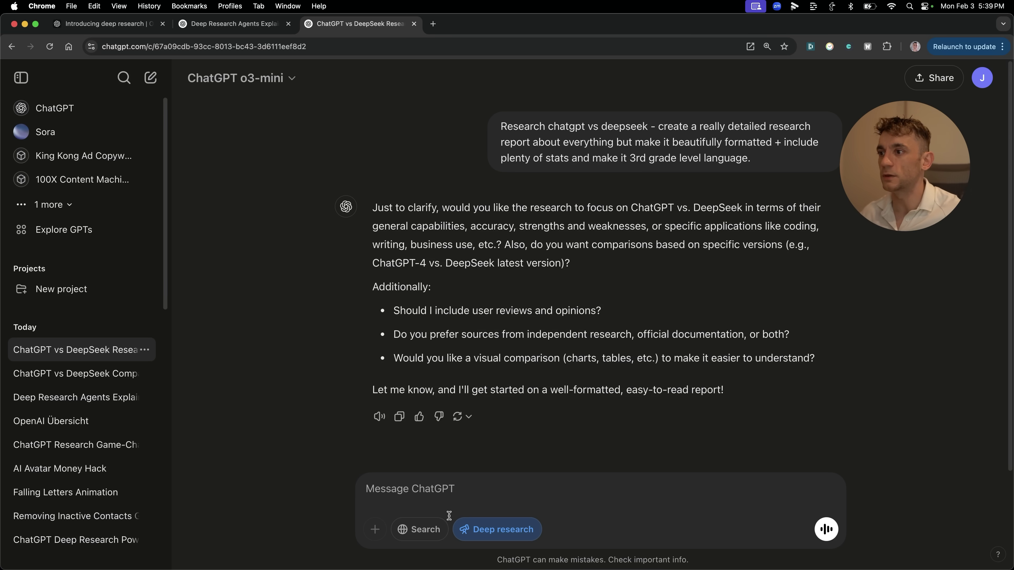
click(451, 507)
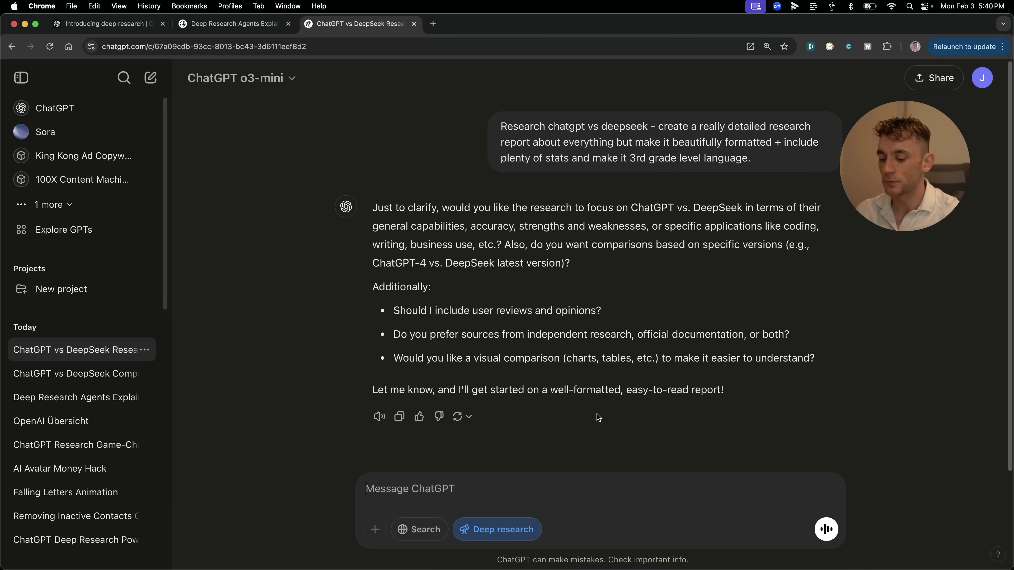
text(Give)
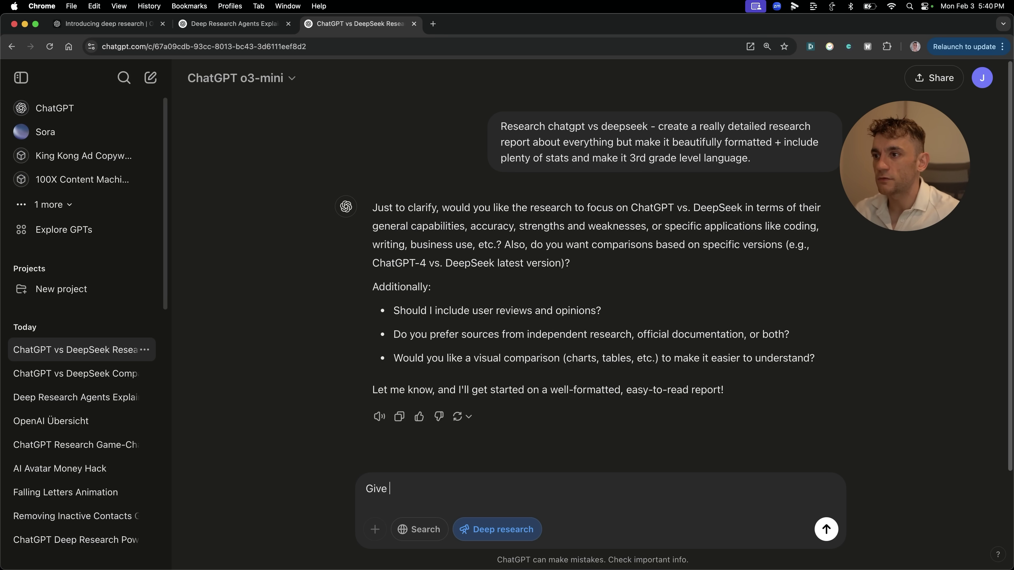
text( me everything my friend + the vis)
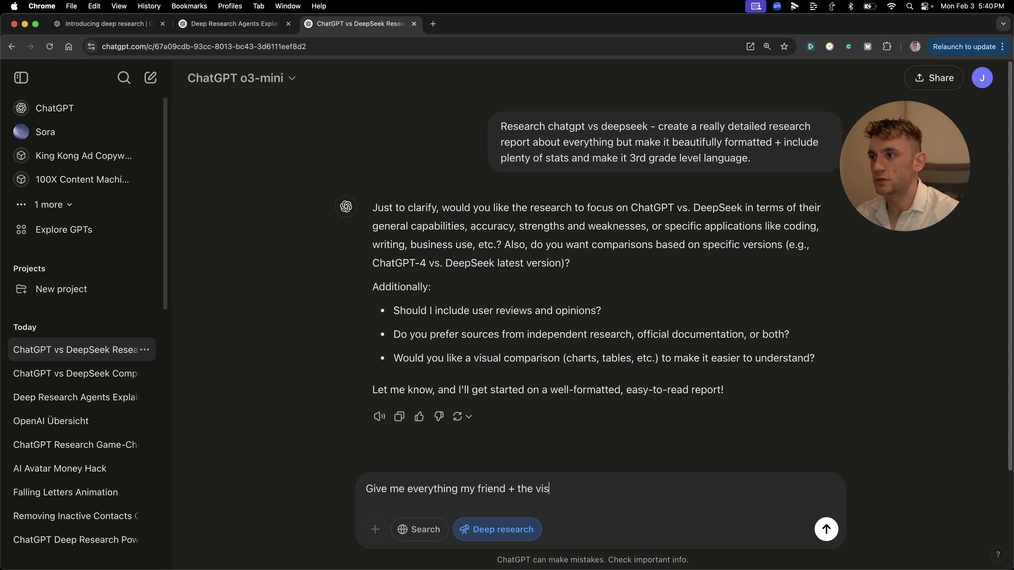
text(ual comparisons,)
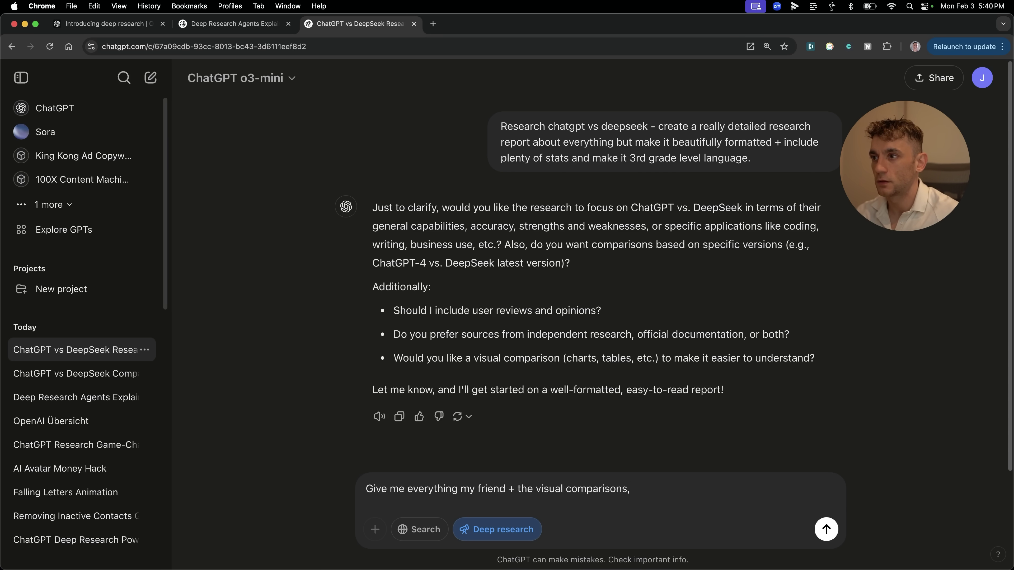
text( reviews, research f)
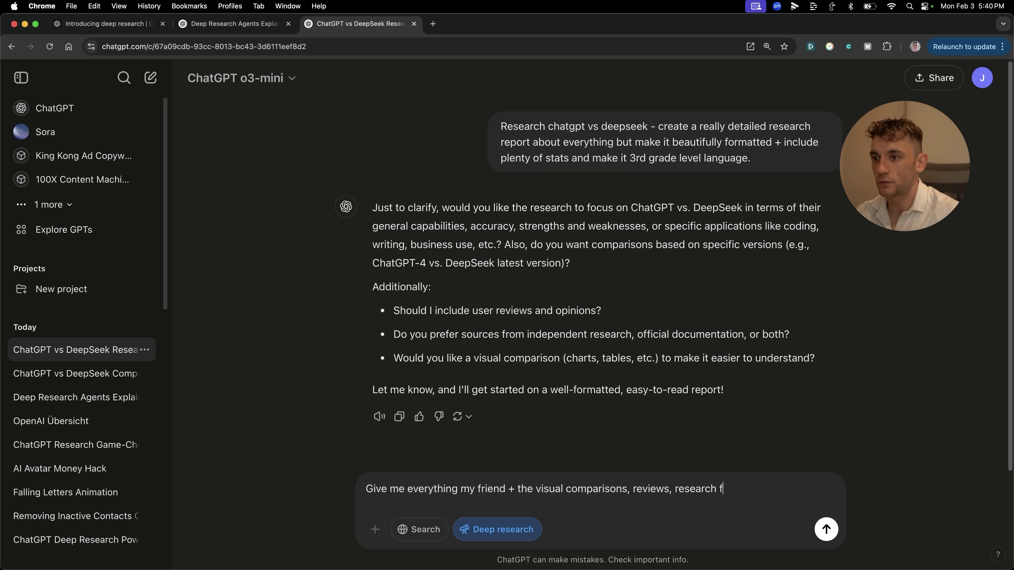
text(rom all places is OK.)
- Send the answer and highlight the question about preferred sources
key(Return)
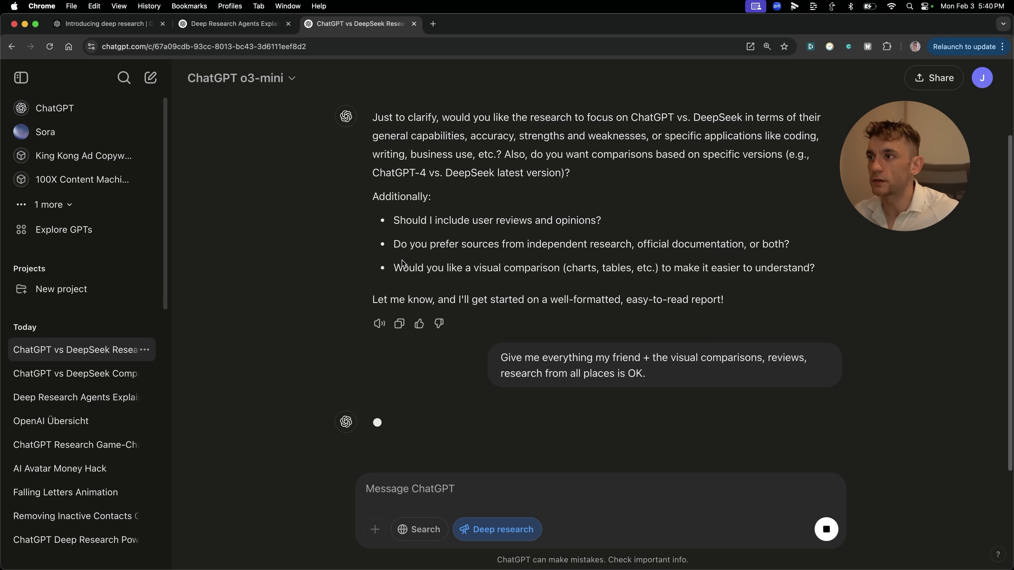
drag(393, 244, 796, 253)
click(539, 231)
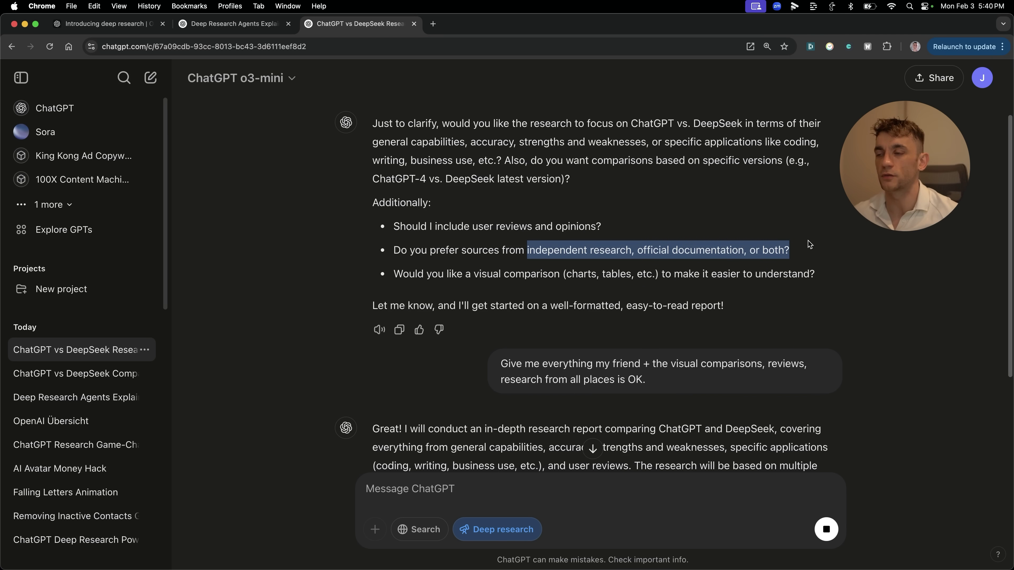
click(798, 243)
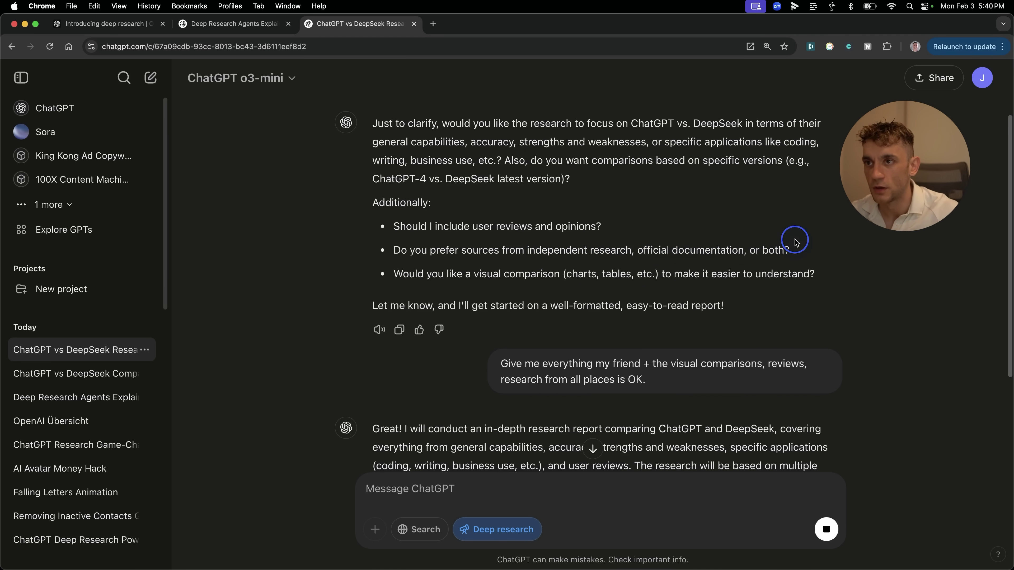
triple_click(426, 253)
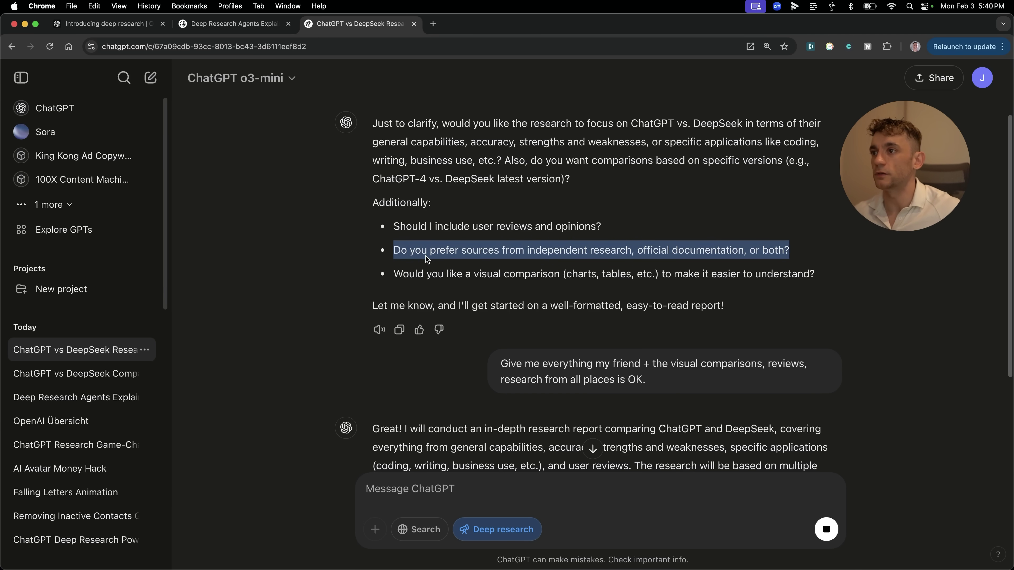
click(425, 256)
- Highlight the questions about user reviews and visual comparisons with charts and tables
drag(391, 225, 655, 233)
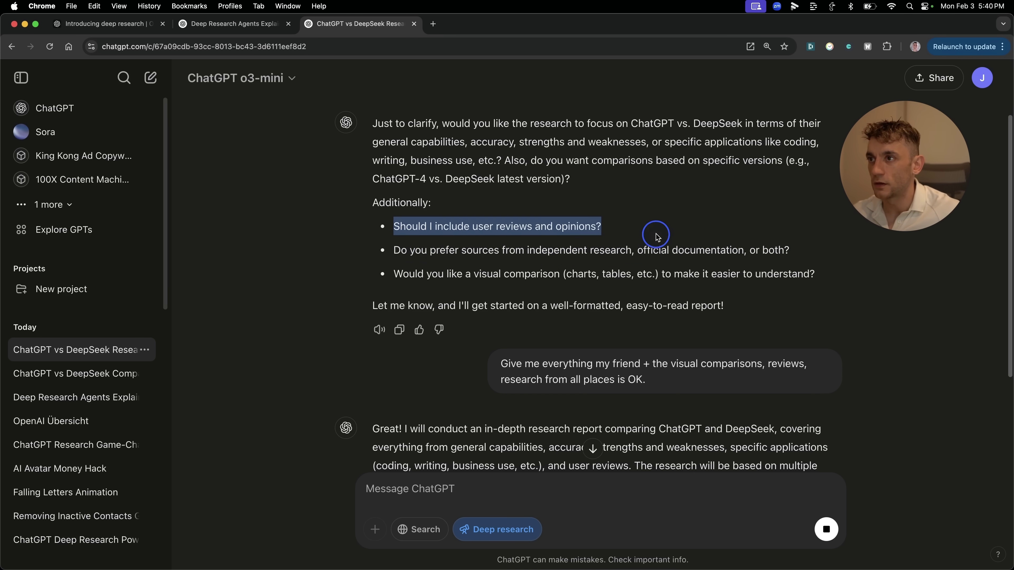
scroll(609, 279, up, 2)
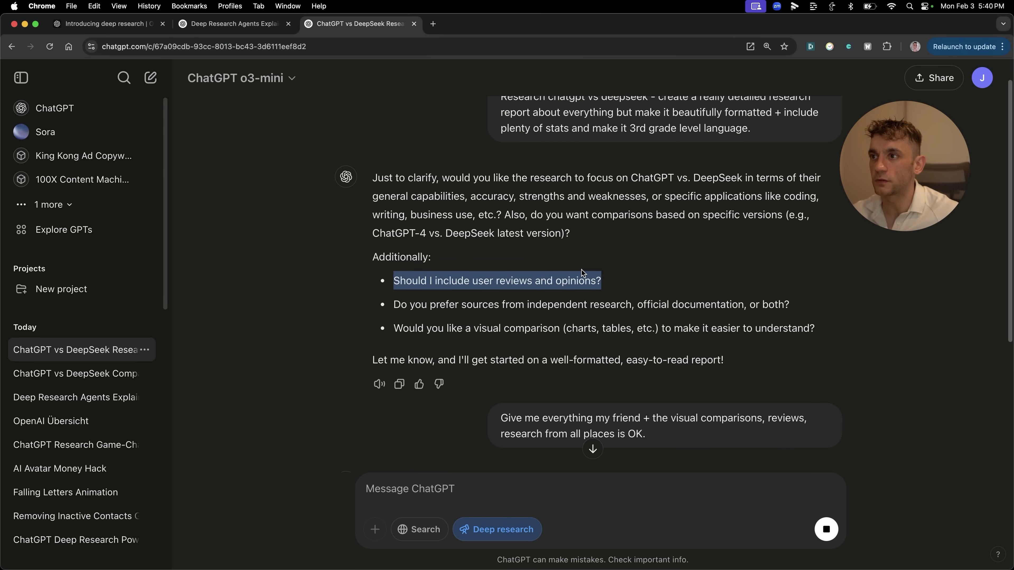
triple_click(563, 275)
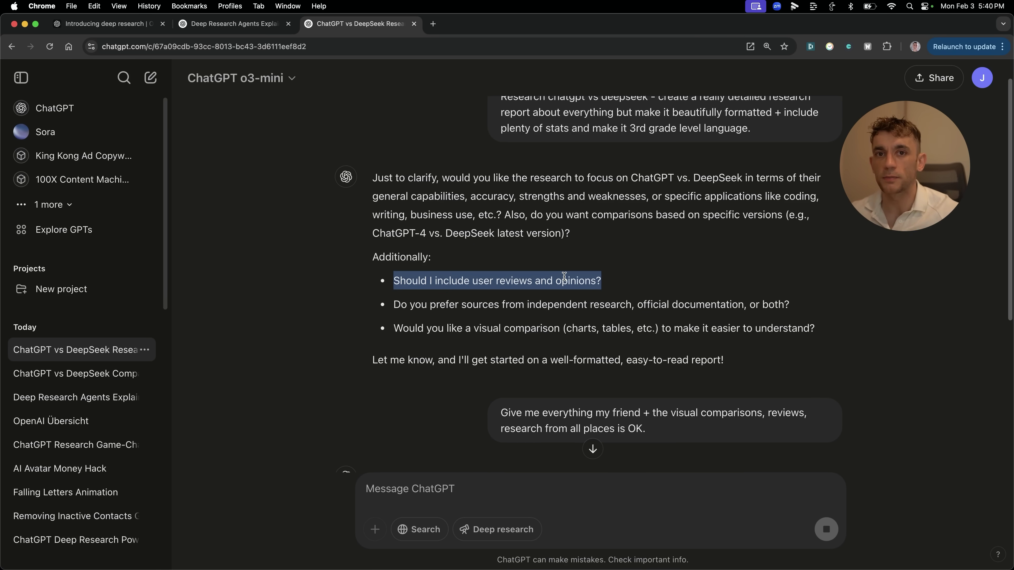
triple_click(499, 325)
click(498, 325)
drag(563, 328, 814, 328)
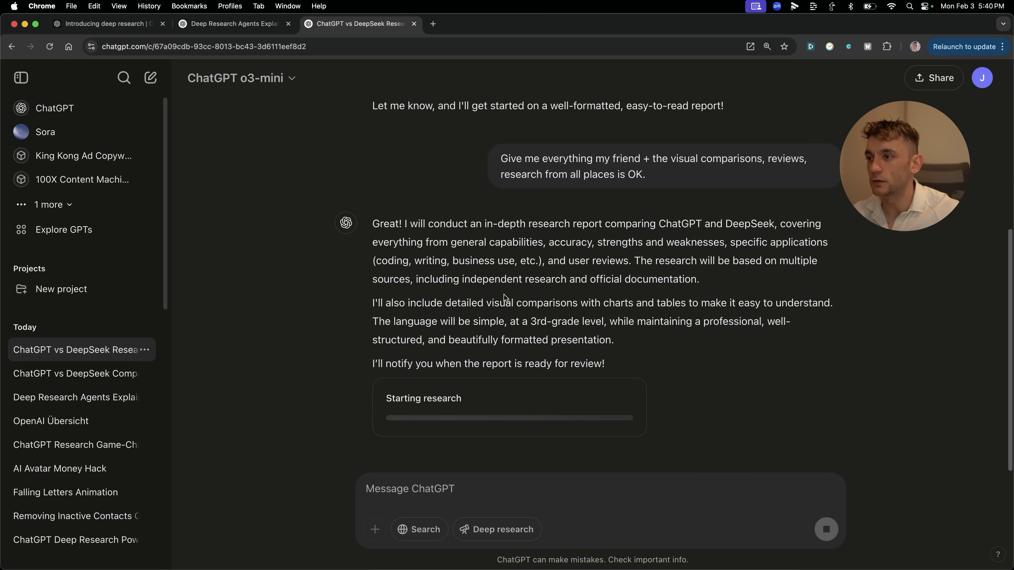
- Open the Starting research card's Activity panel and highlight the research confirmation
click(399, 404)
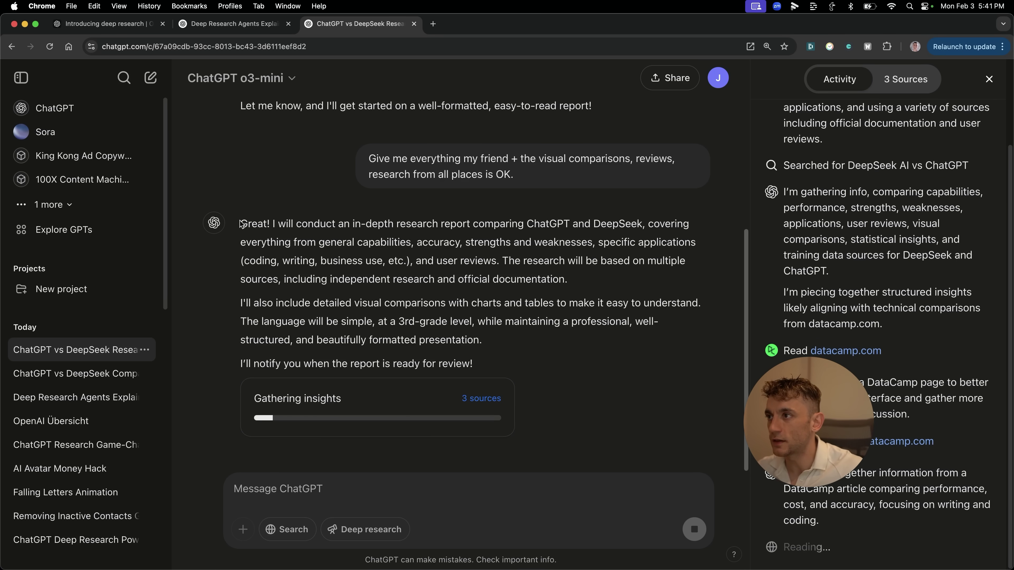
drag(240, 223, 643, 258)
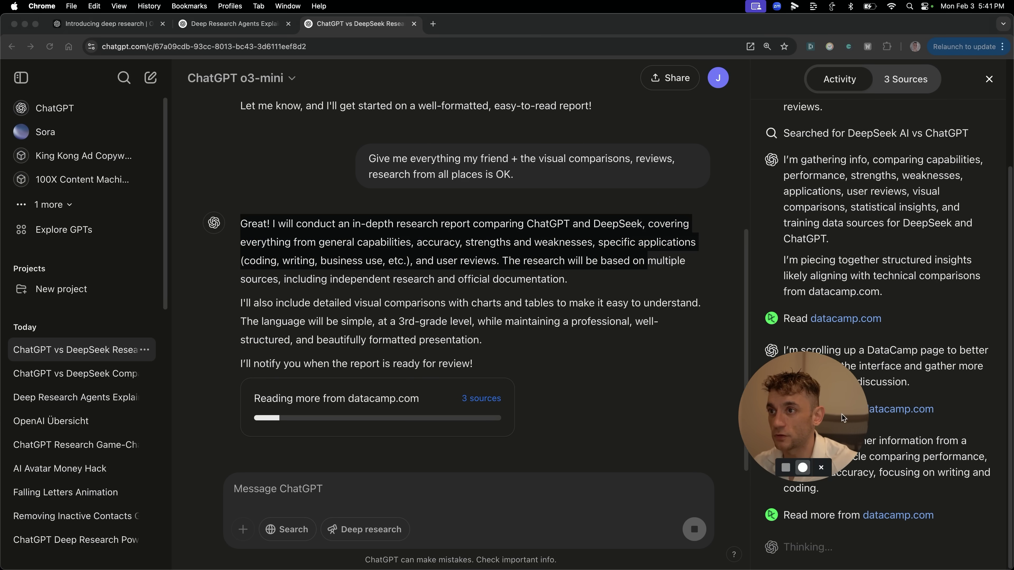
- Highlight the confirmation's simple 3rd-grade language sentence and scroll through the reply
click(391, 327)
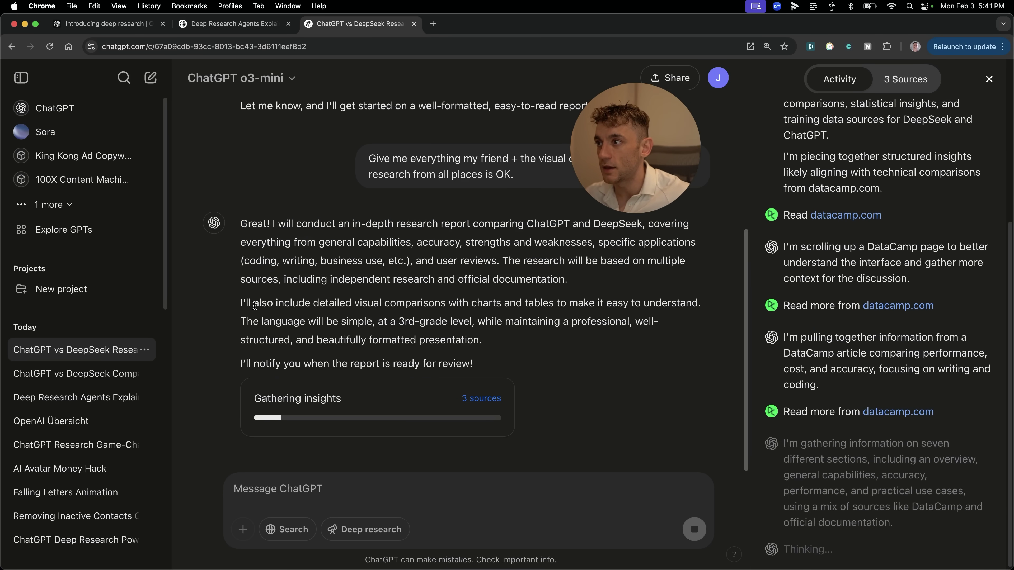
drag(246, 322, 532, 336)
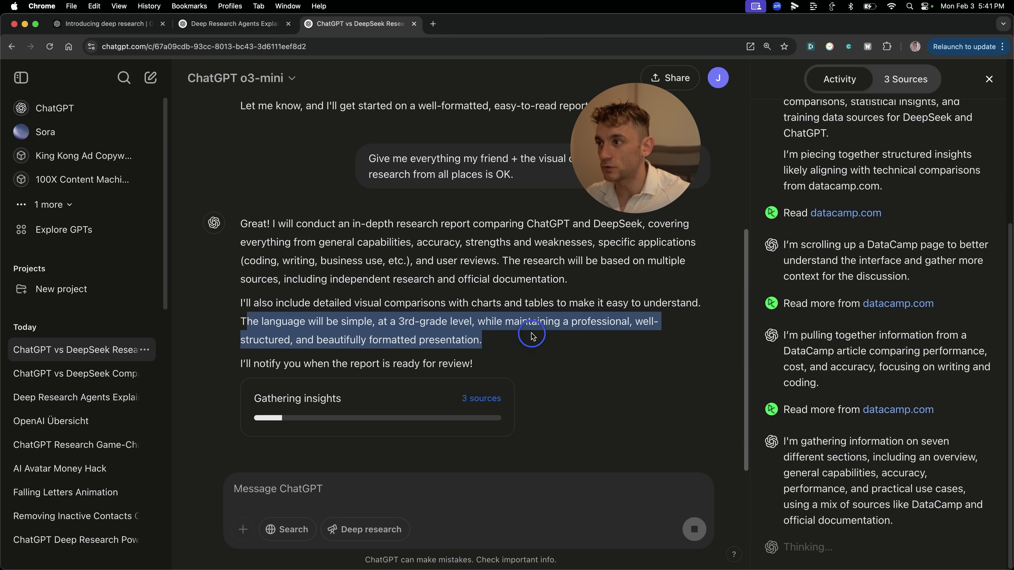
click(496, 336)
scroll(829, 328, up, 10)
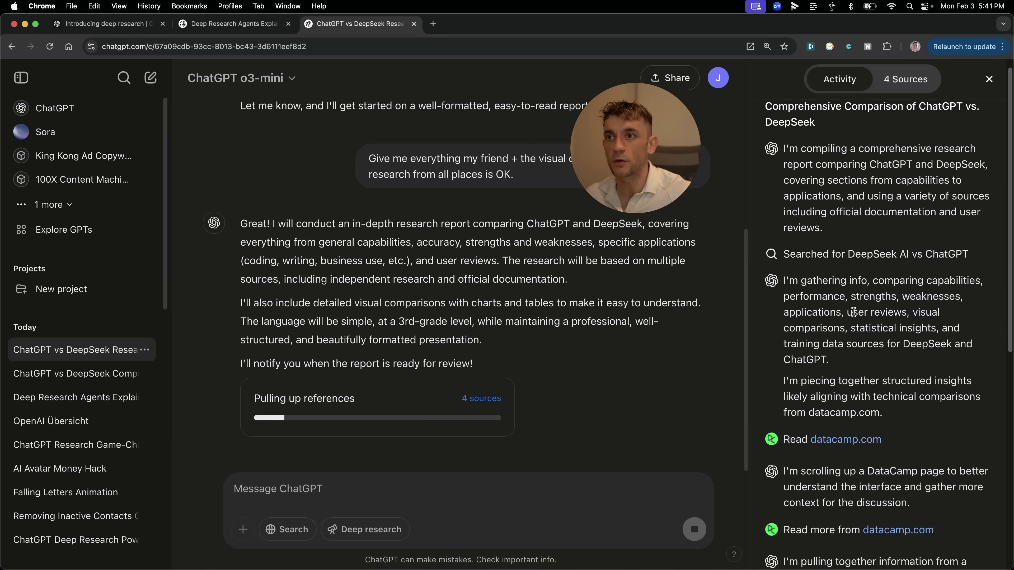
scroll(889, 320, down, 3)
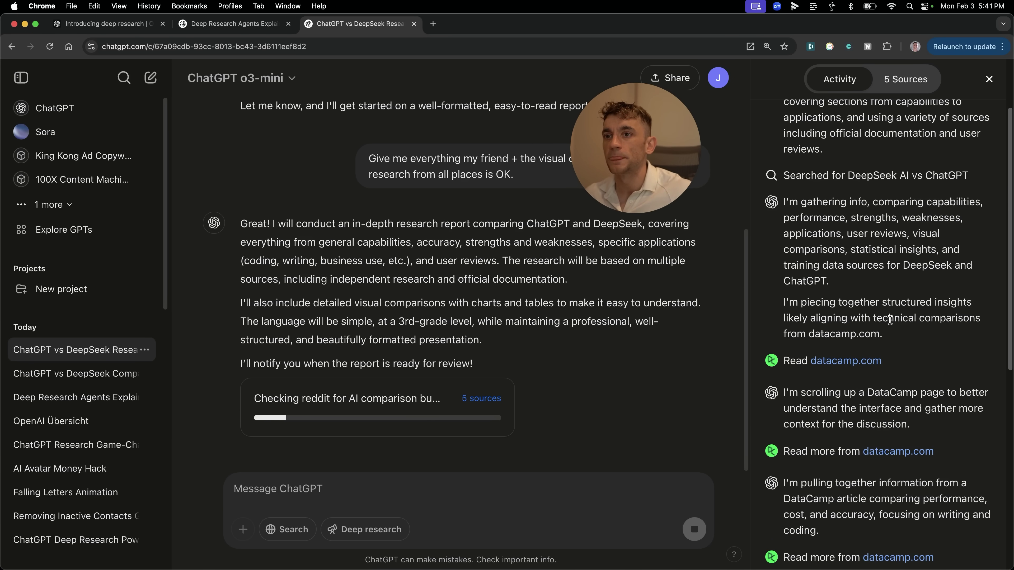
scroll(899, 392, down, 3)
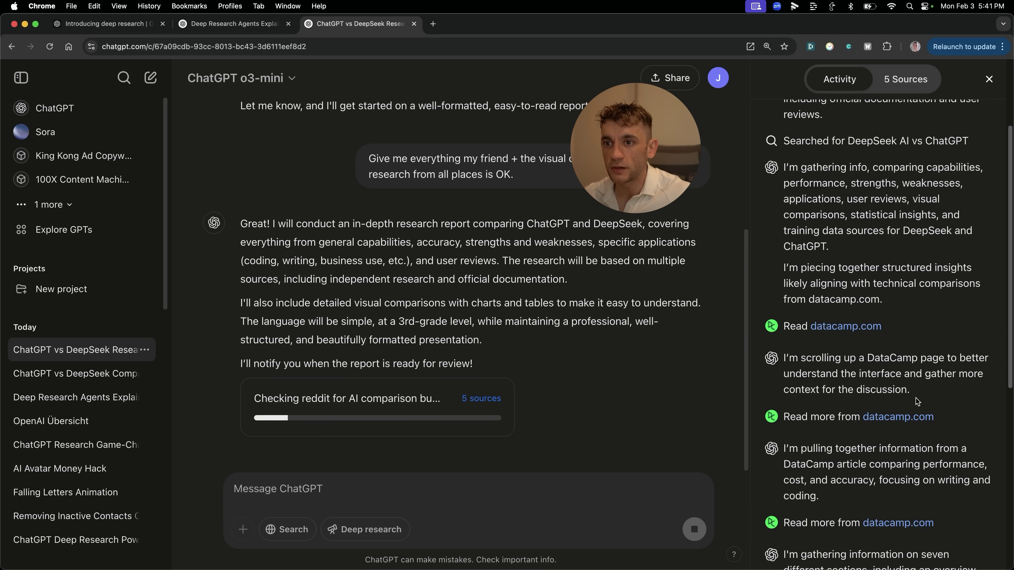
scroll(914, 403, down, 8)
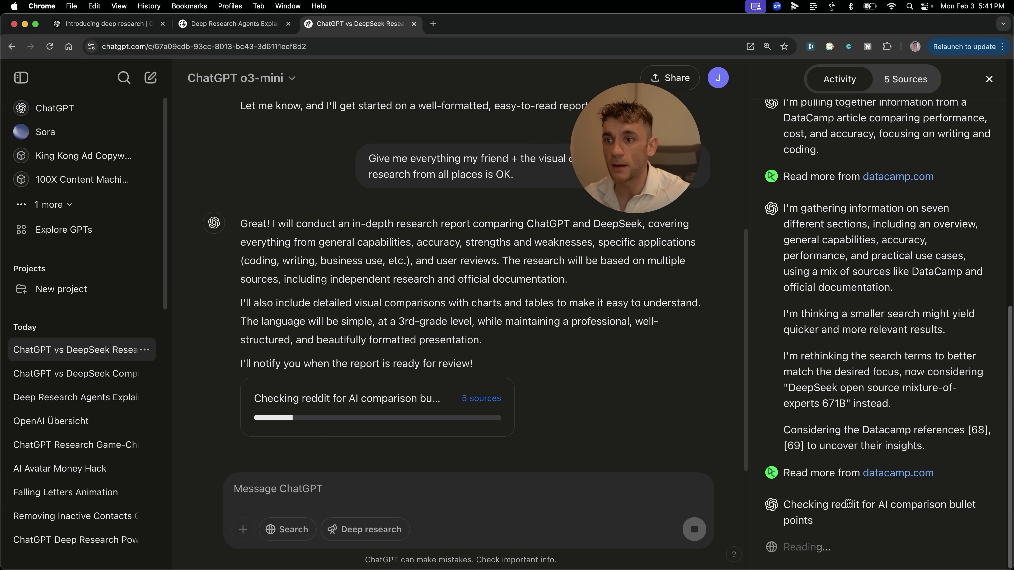
scroll(827, 449, up, 10)
scroll(827, 449, down, 10)
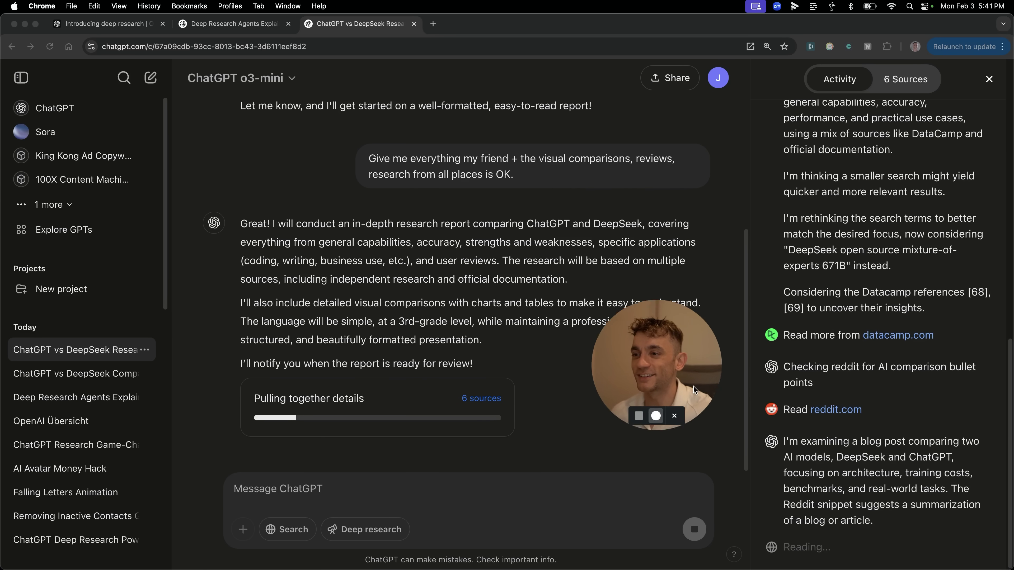
- Scroll the Activity log, then show Sources: datacamp, reddit, pymnts and businessinsider
click(663, 316)
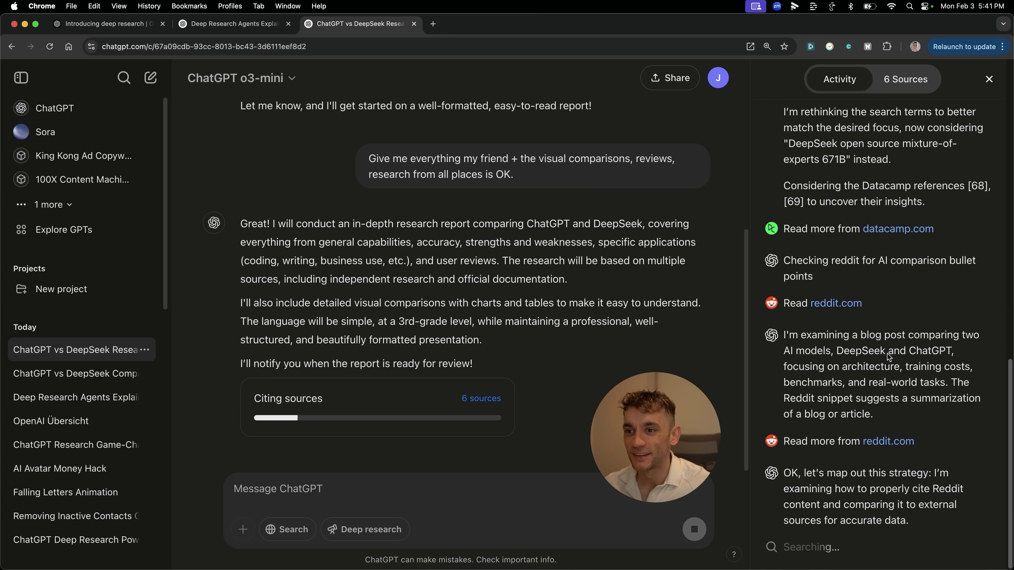
scroll(850, 392, up, 10)
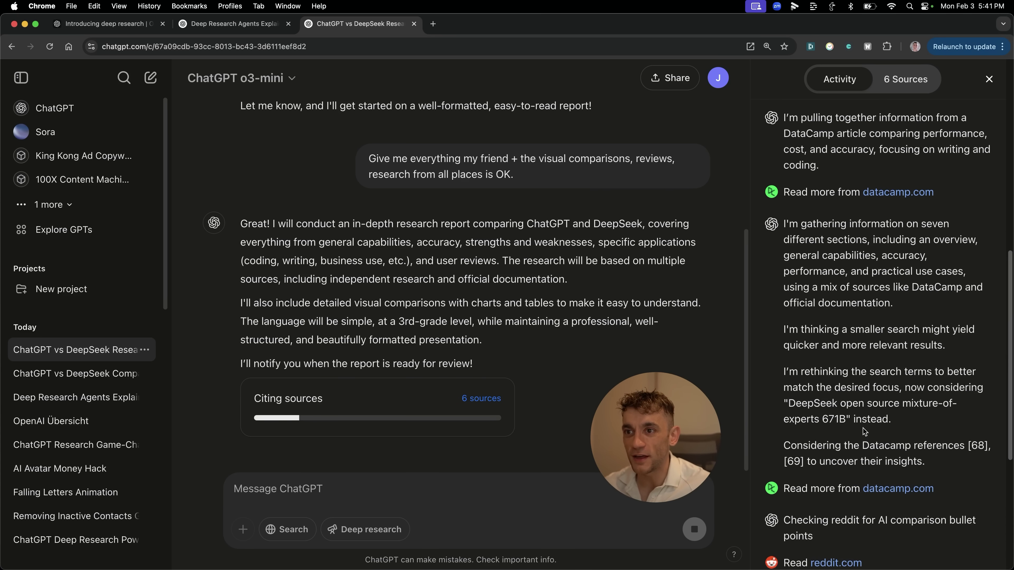
scroll(766, 248, up, 4)
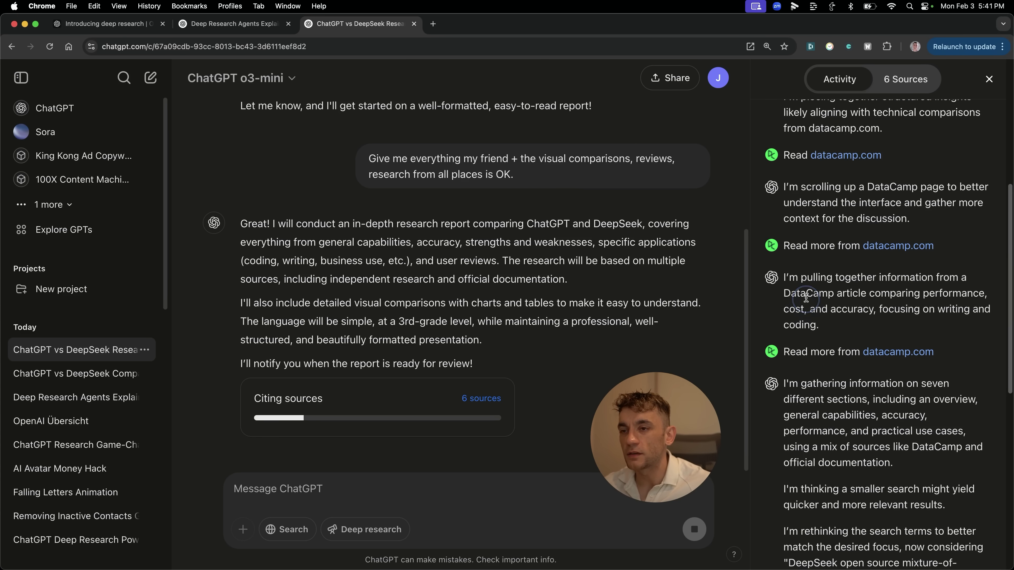
drag(789, 277, 886, 310)
scroll(886, 310, up, 10)
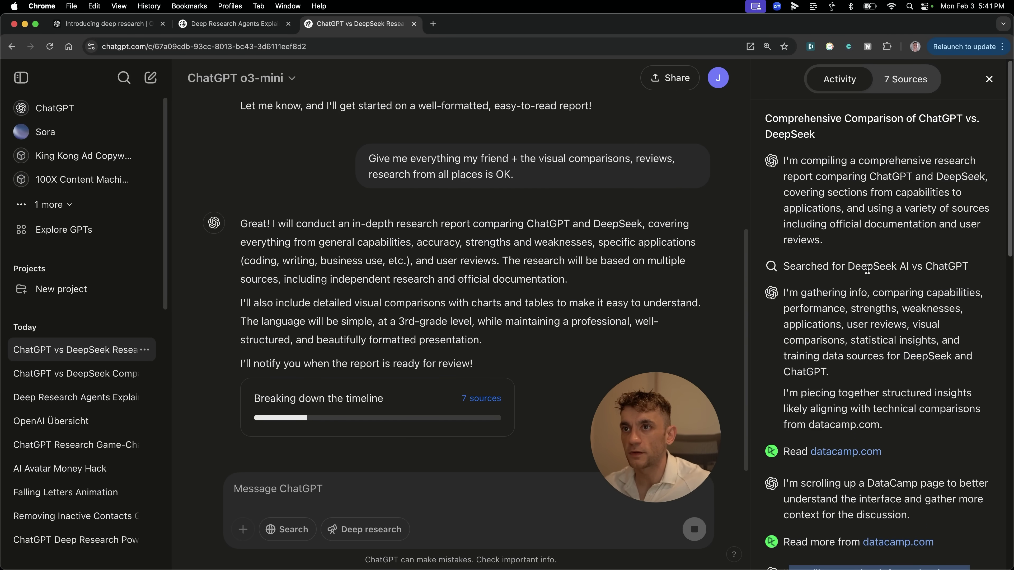
scroll(867, 270, down, 15)
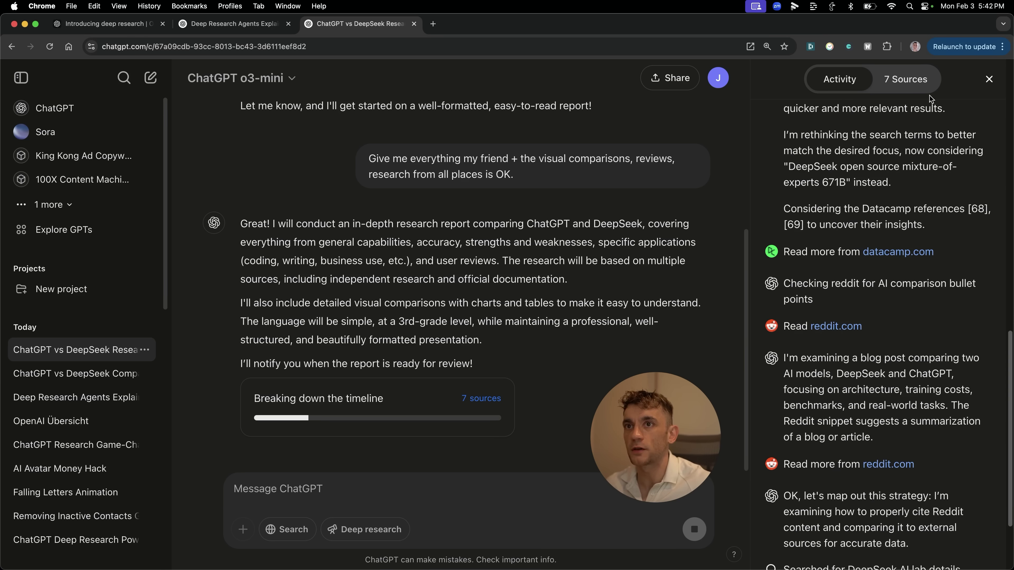
click(914, 81)
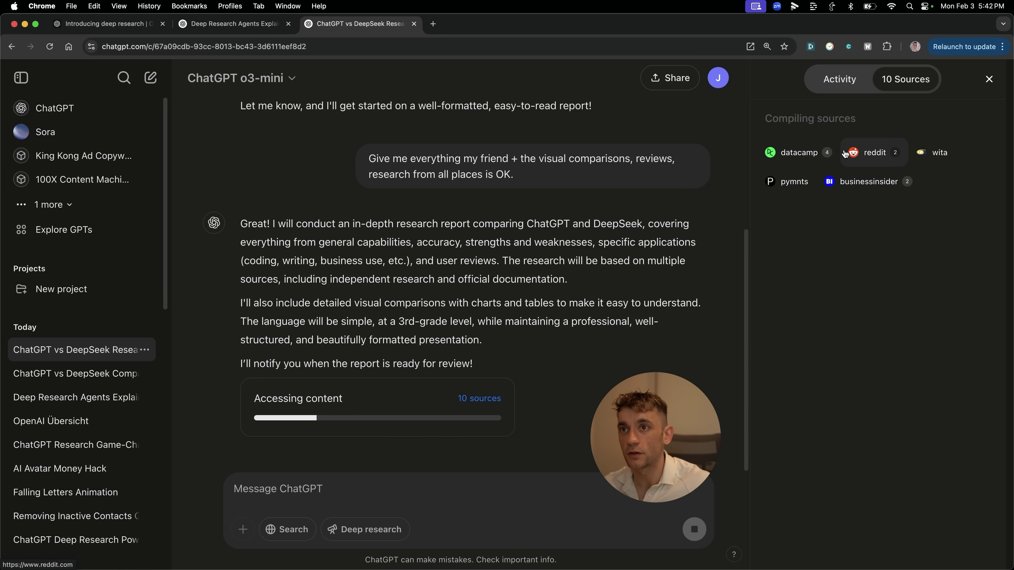
- Toggle between the Activity log and Sources, ending on the list of 15 sources
click(844, 85)
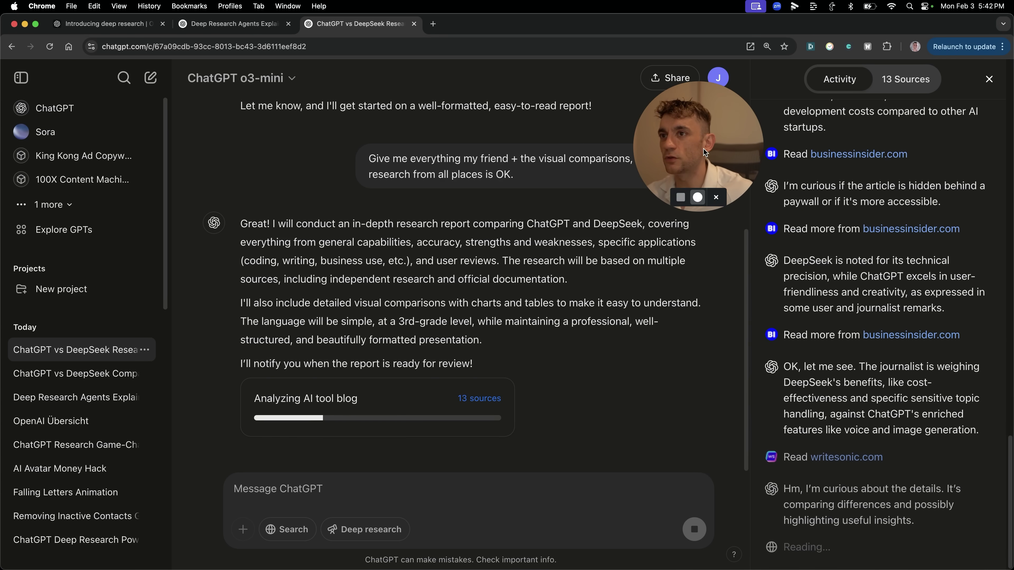
drag(708, 108, 682, 207)
click(605, 377)
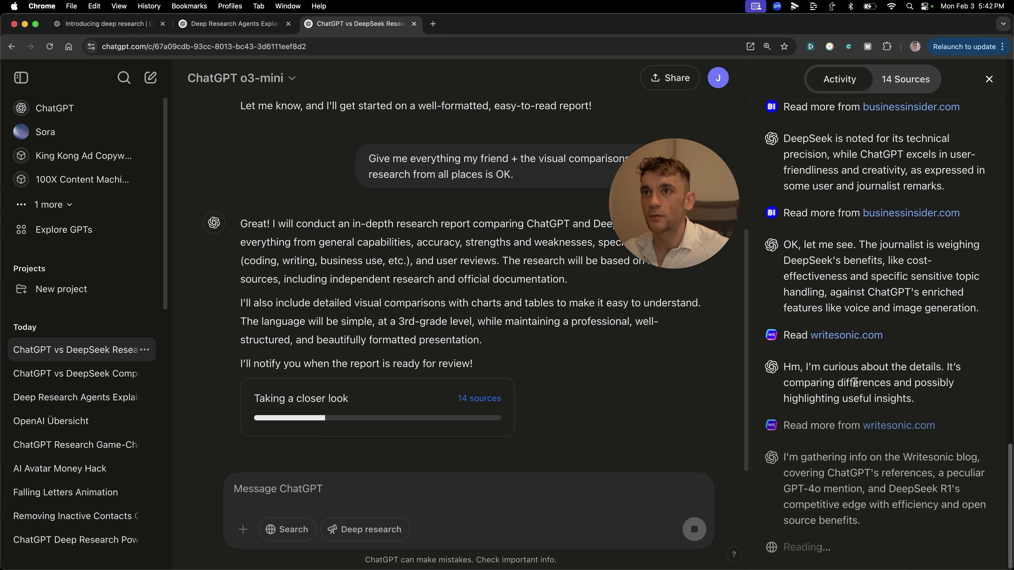
click(898, 89)
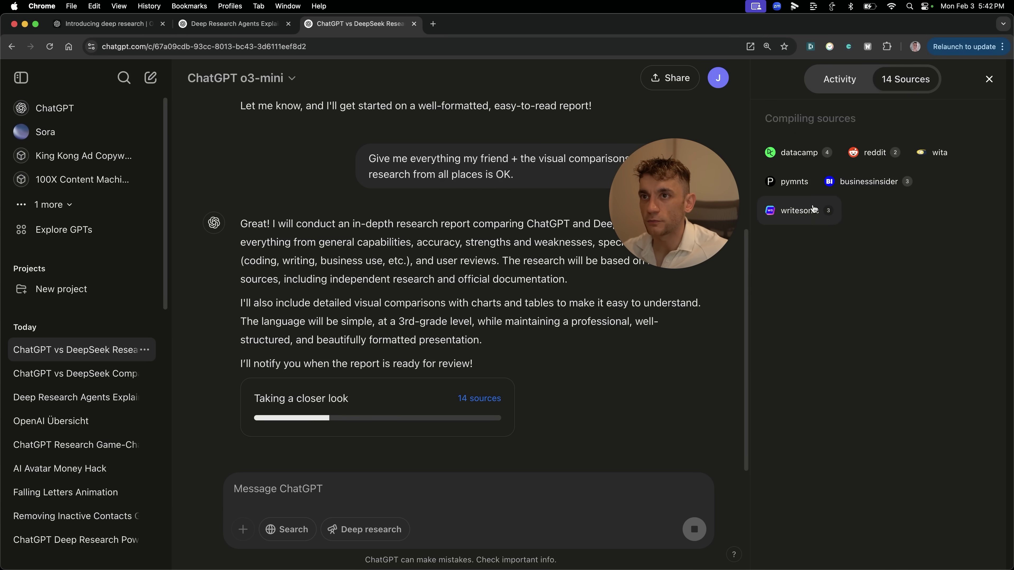
click(828, 71)
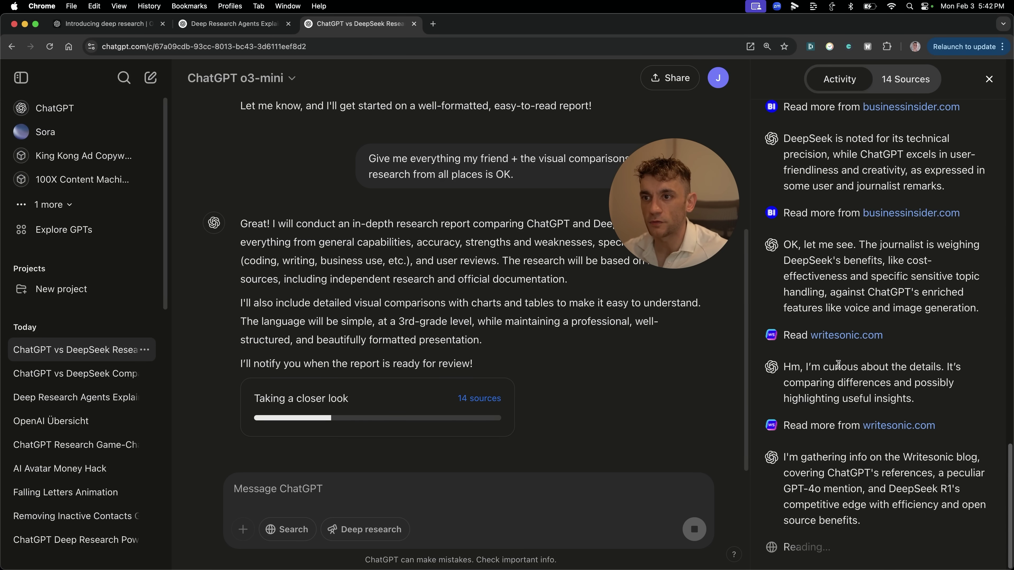
scroll(874, 400, up, 4)
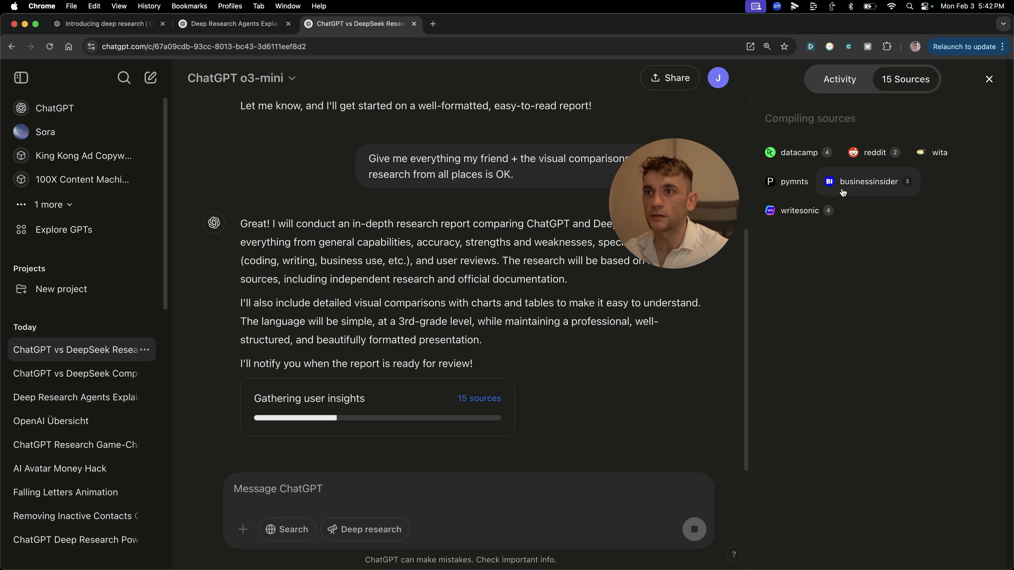
click(913, 91)
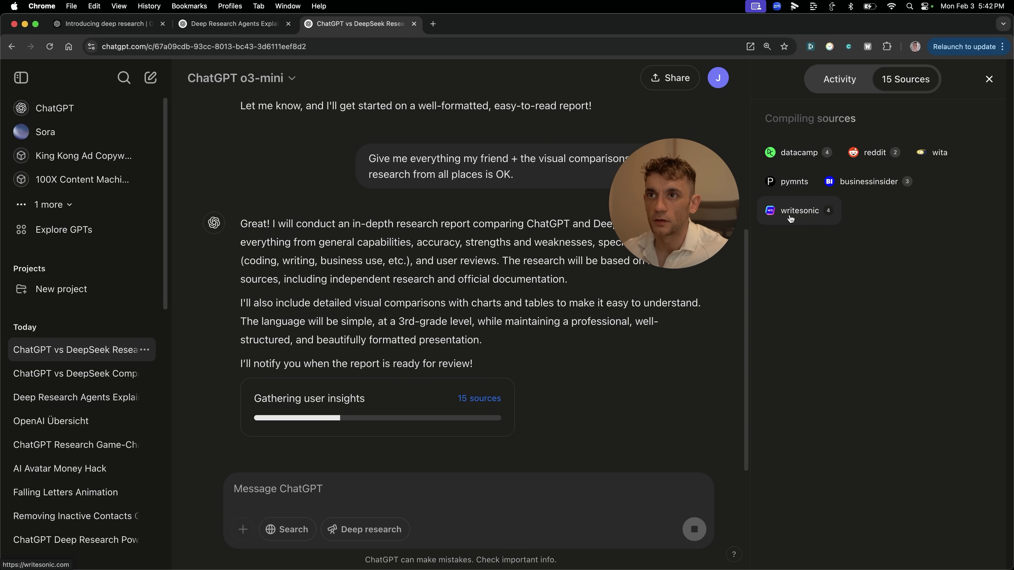
- Open the reddit source in a new tab, view it, and close it
click(873, 159)
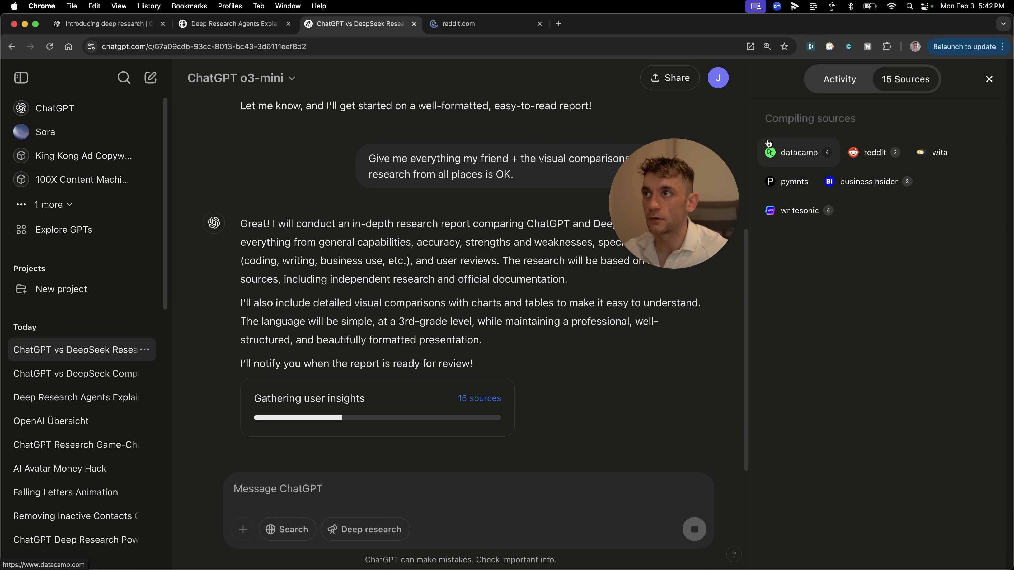
click(493, 23)
key(super+w)
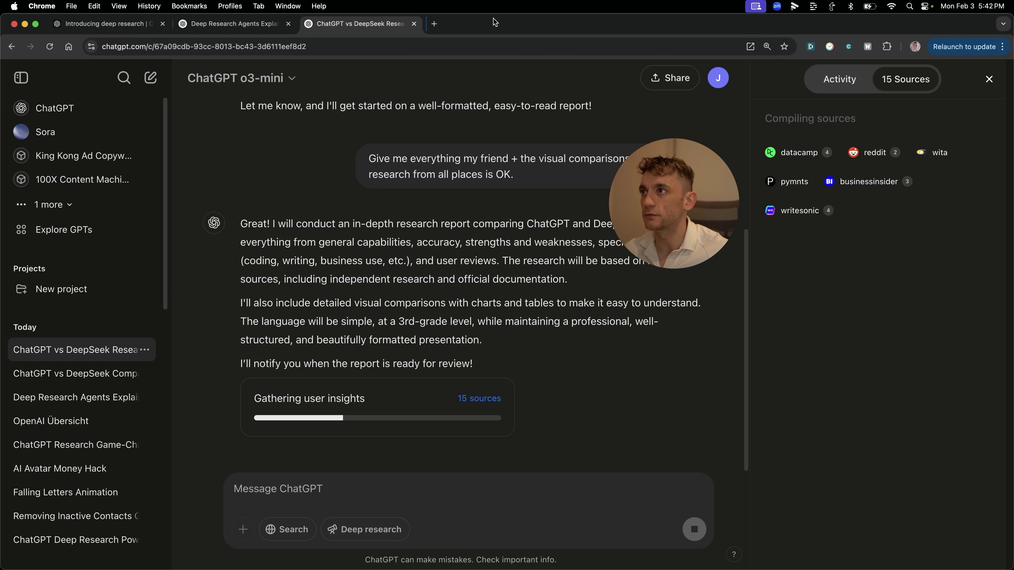
- Copy the original comparison prompt from the Activity log and open a new tab
click(854, 77)
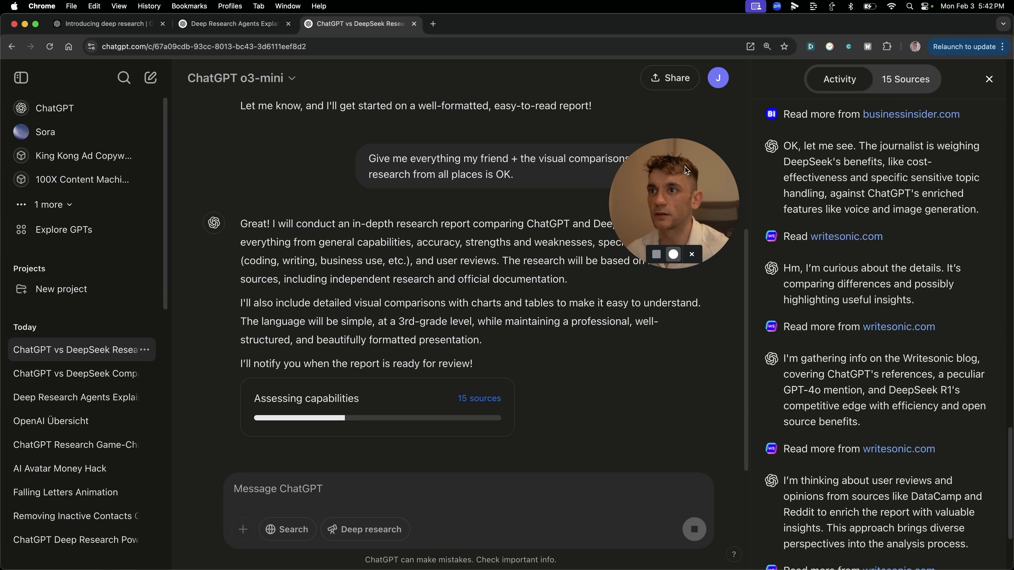
drag(438, 174, 447, 174)
triple_click(447, 174)
key(super+c)
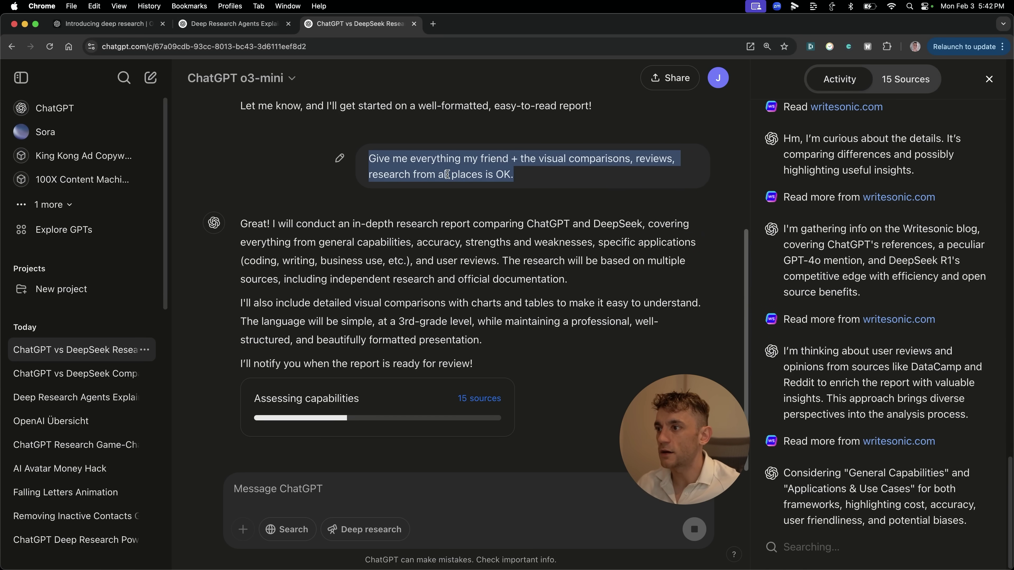
key(super+t)
- Go to Perplexity by entering 'perp' and focus the question box
text(perp)
key(Return)
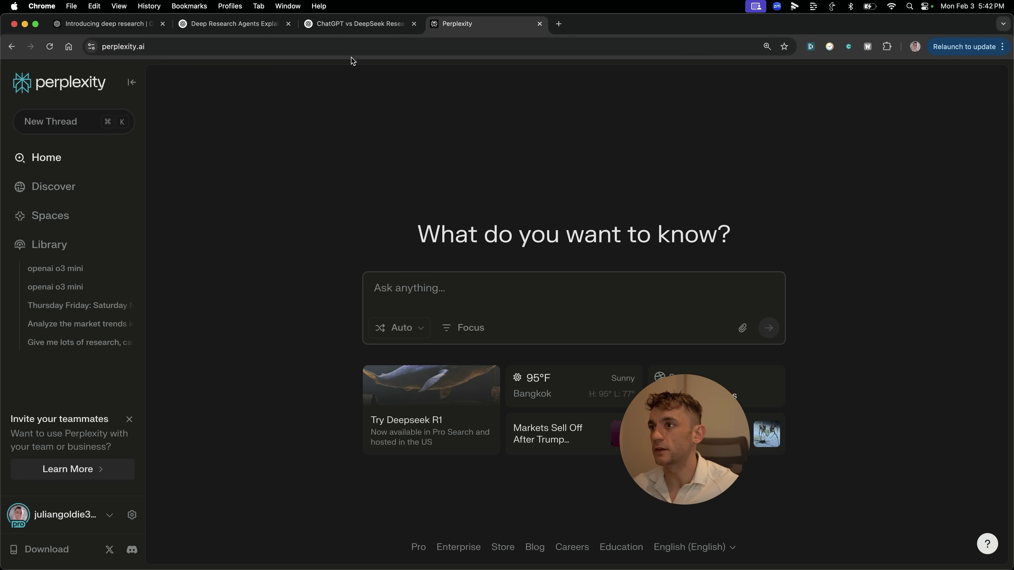
drag(690, 424, 865, 164)
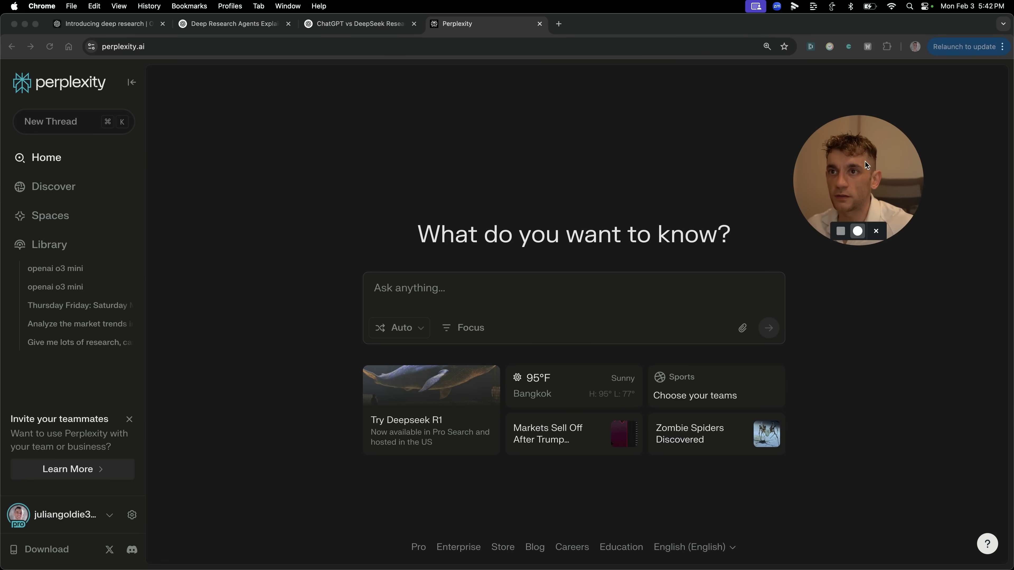
click(854, 305)
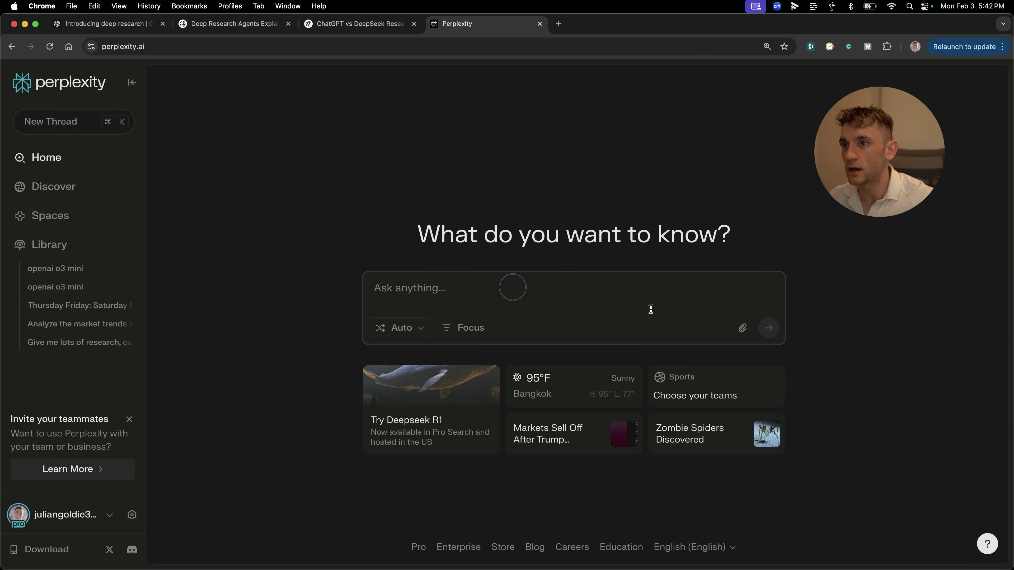
- Try the Pro search mode and source focus options, then paste the copied prompt
click(408, 332)
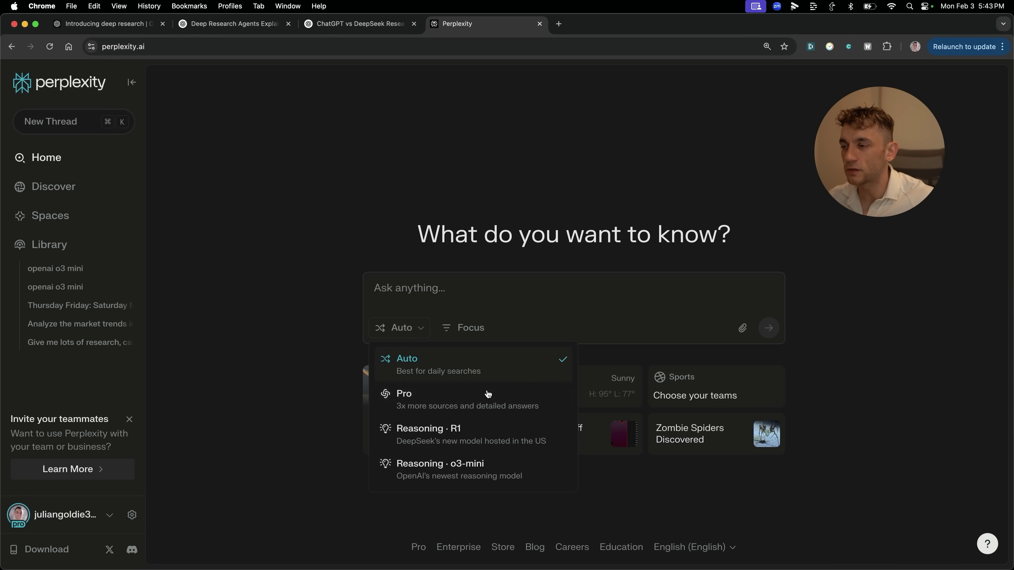
click(490, 402)
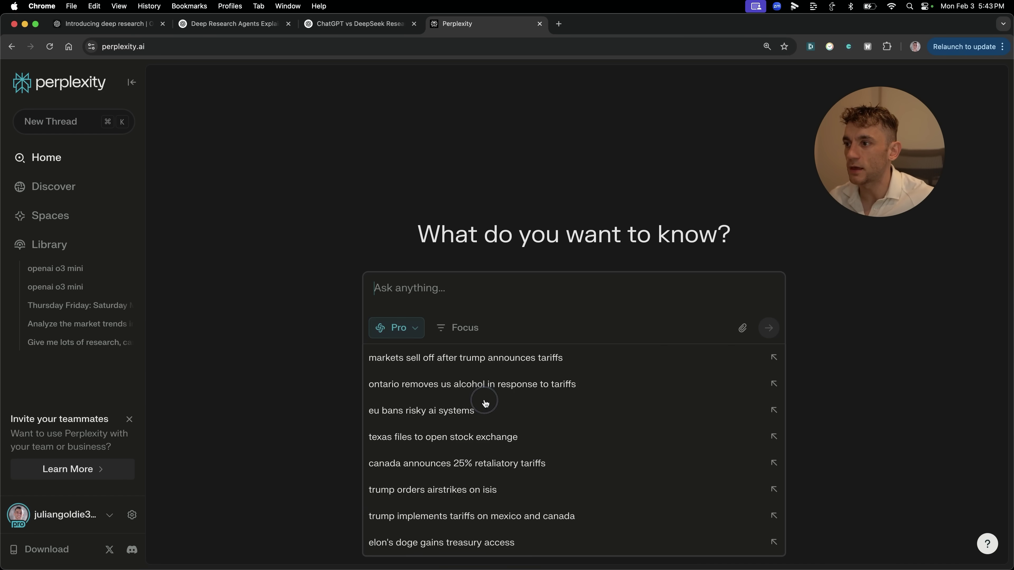
click(475, 330)
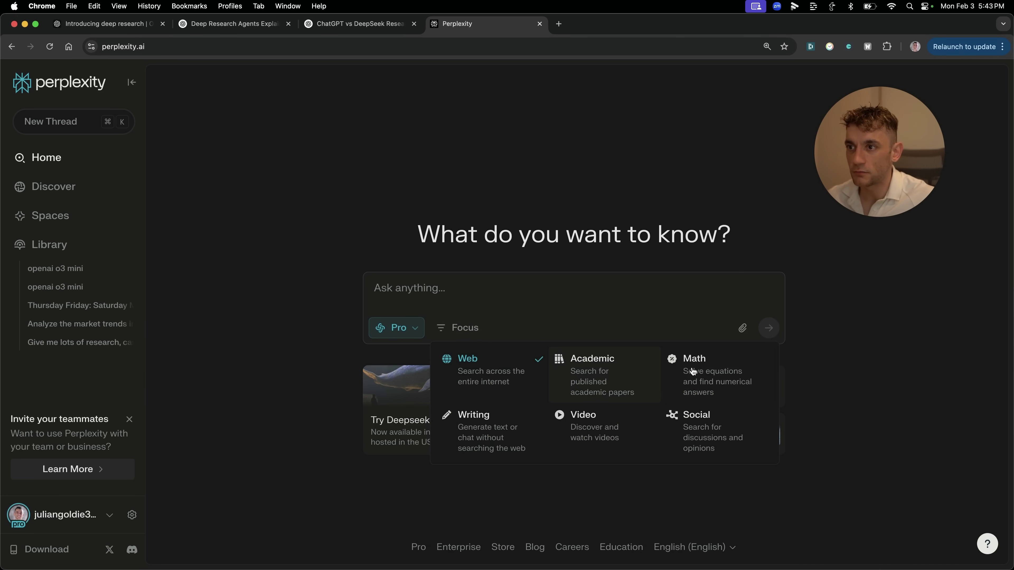
click(445, 280)
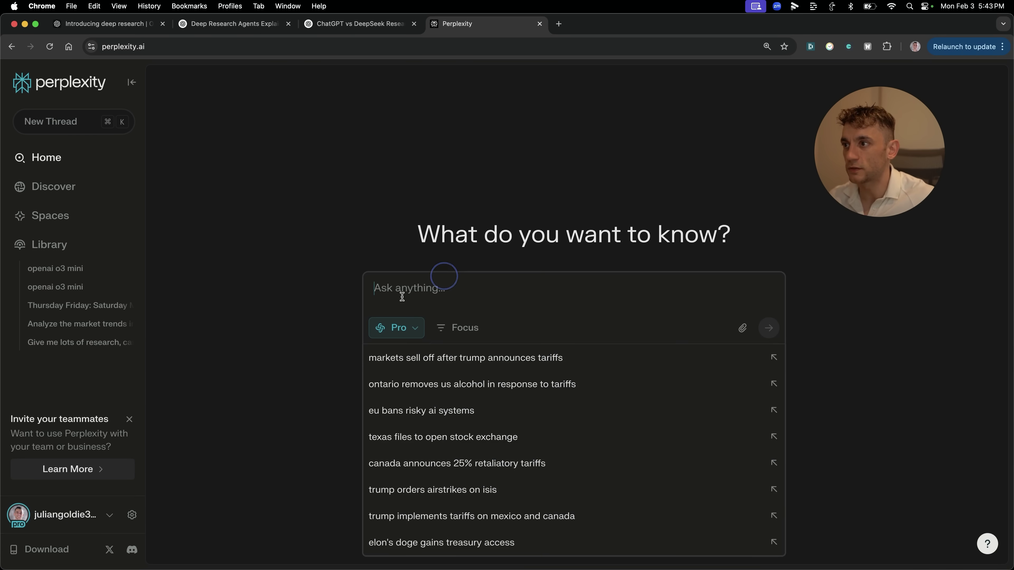
click(396, 328)
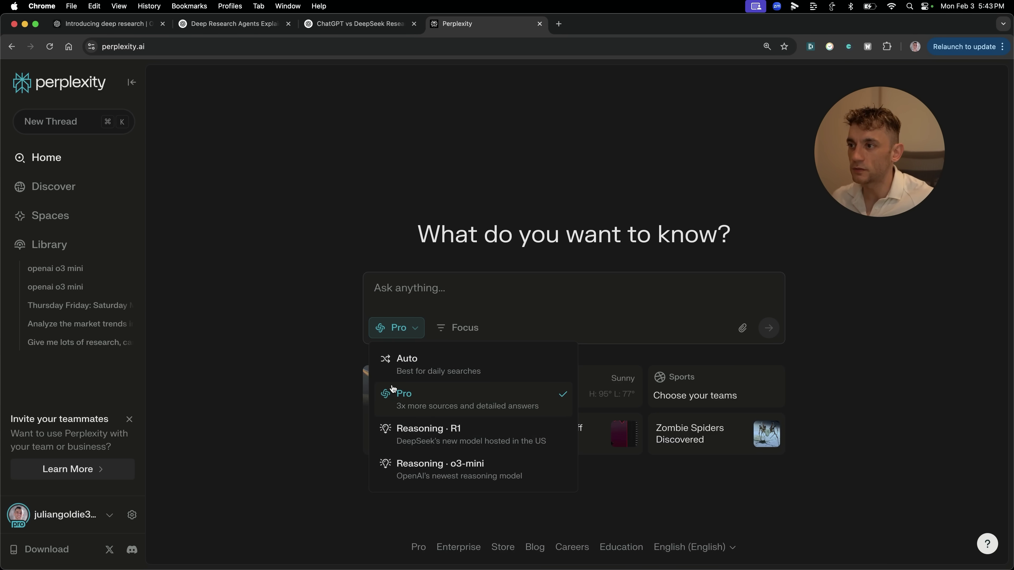
click(423, 287)
key(super+v)
click(396, 343)
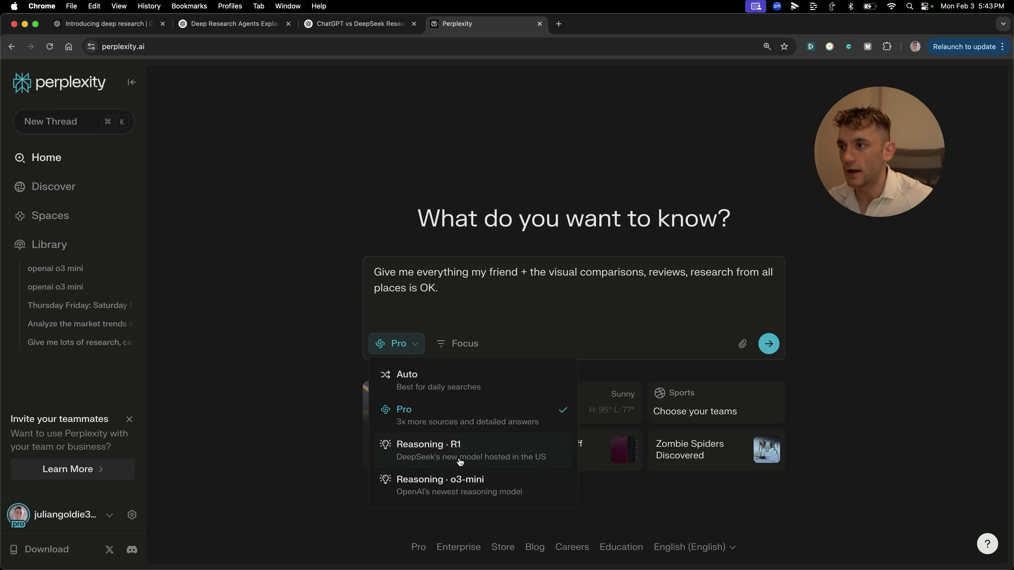
- Cycle through R1, o3-mini and Pro modes, settle on Reasoning · o3-mini, and submit
click(459, 445)
click(389, 343)
click(429, 483)
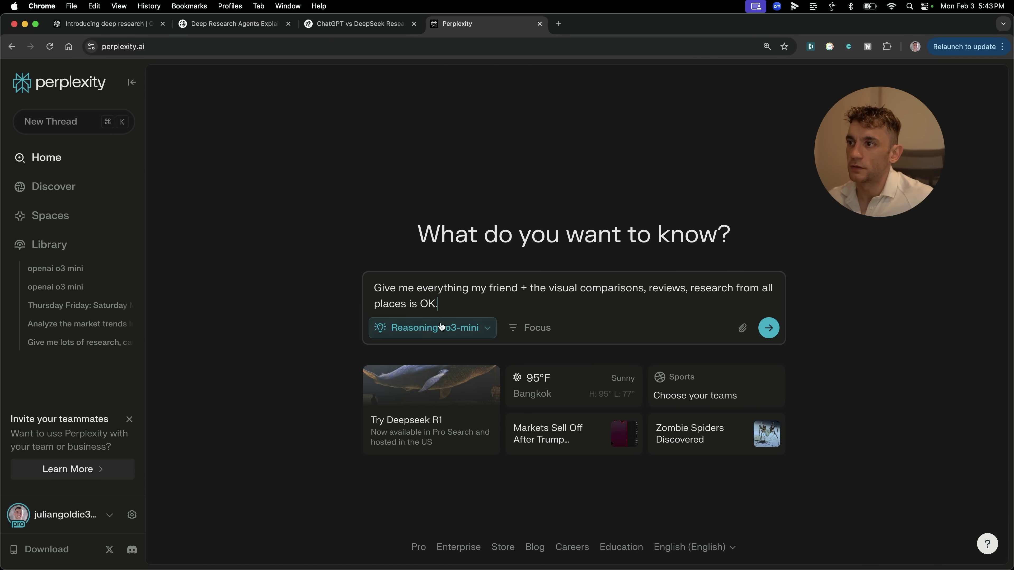
click(439, 328)
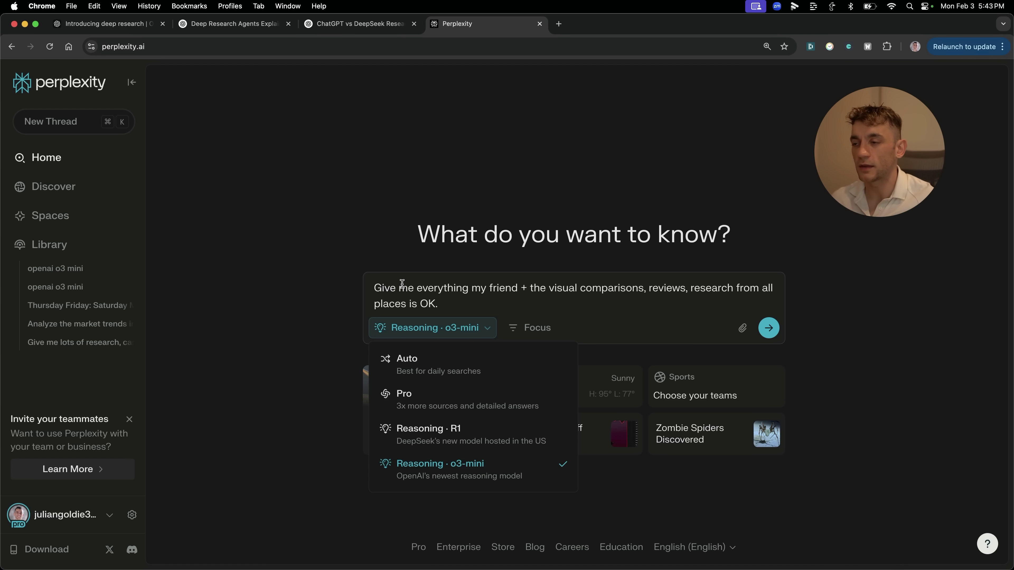
click(317, 345)
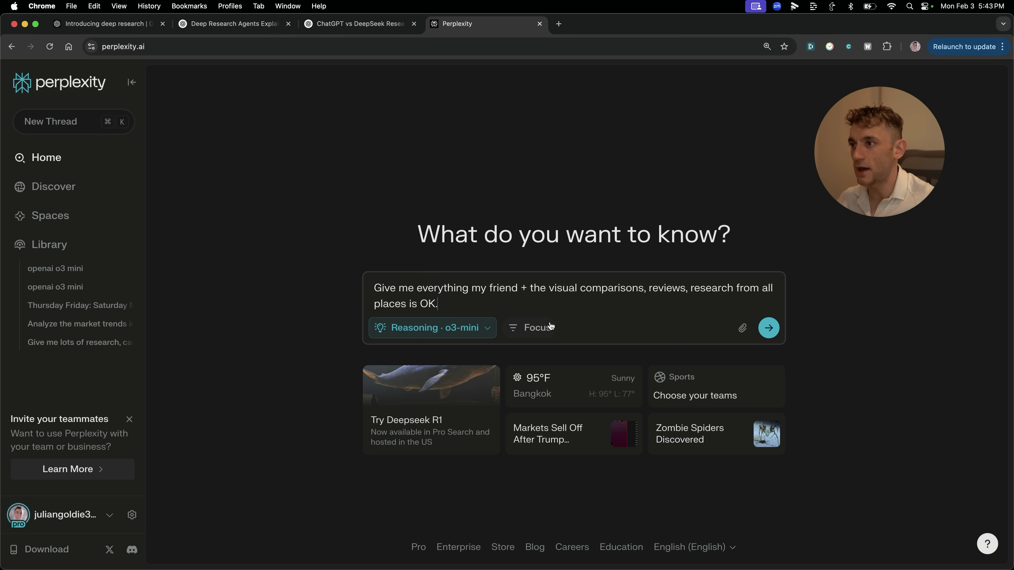
click(467, 329)
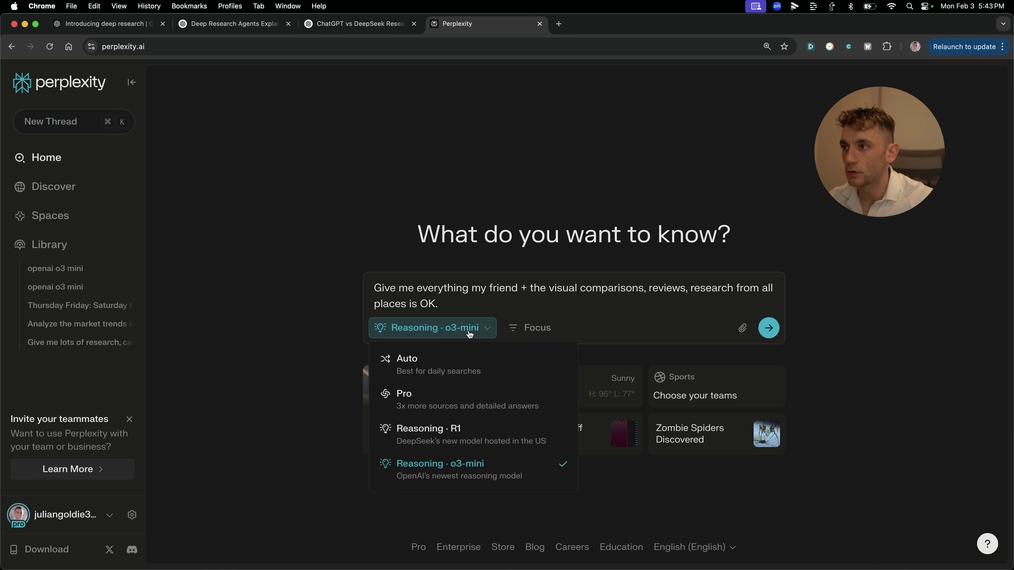
click(450, 397)
click(381, 329)
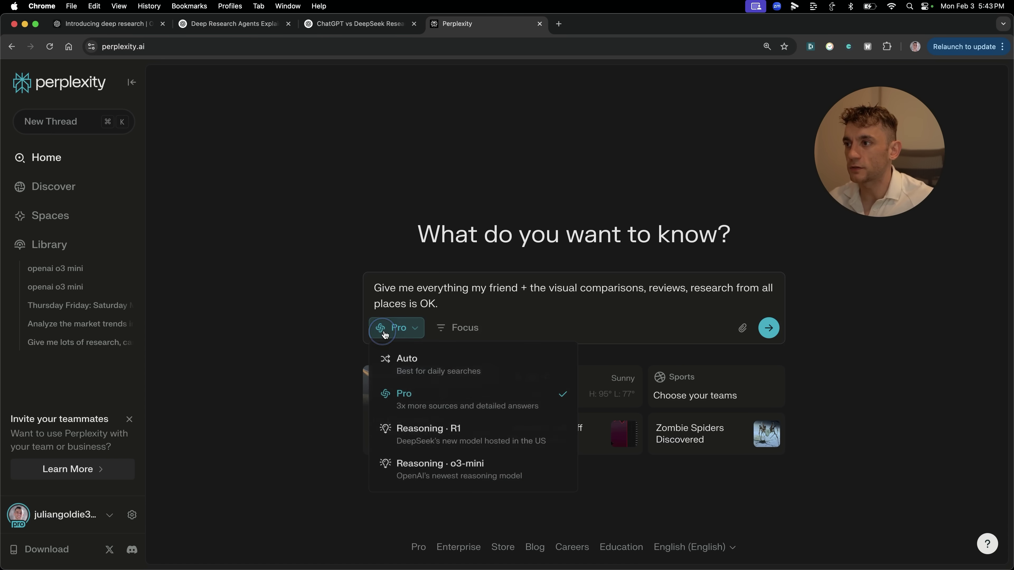
click(457, 467)
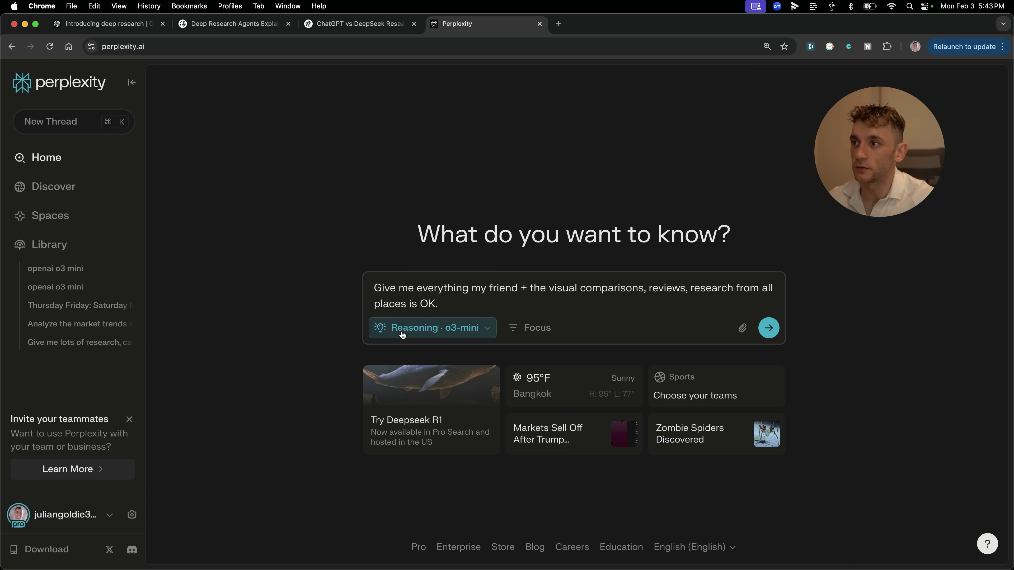
click(767, 327)
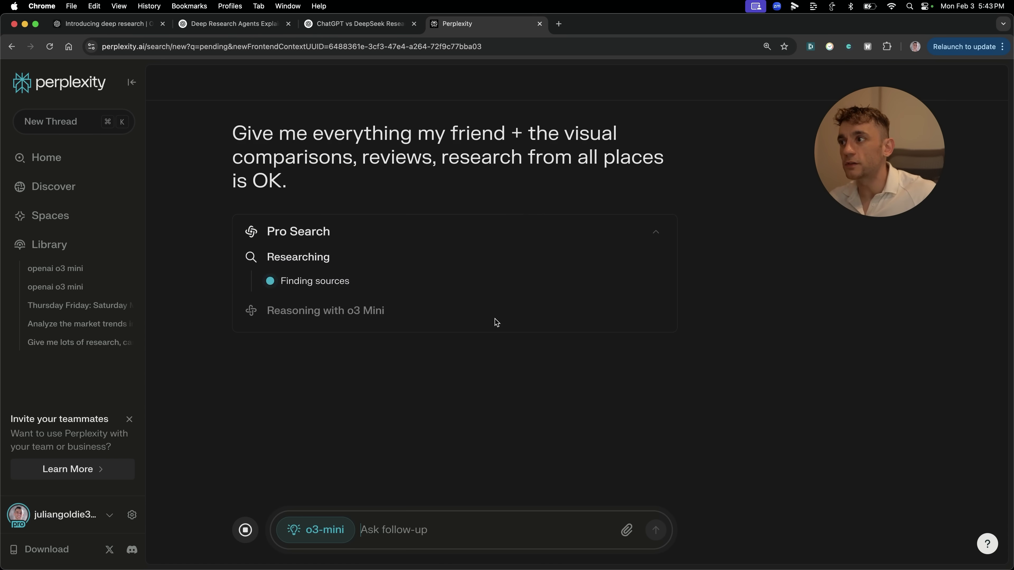
- Check how far the ChatGPT vs DeepSeek Deep Research report has progressed
click(371, 25)
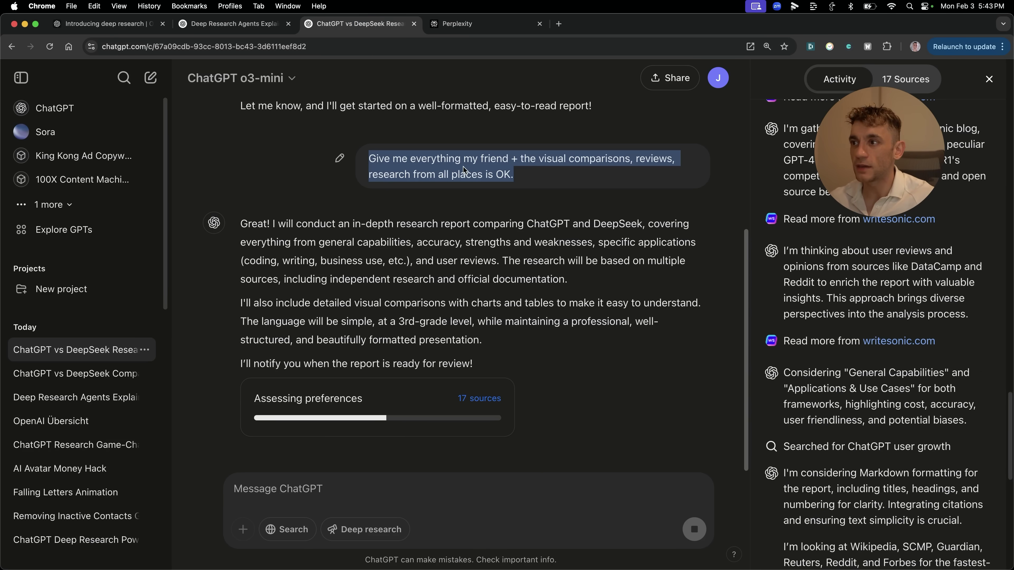
click(457, 23)
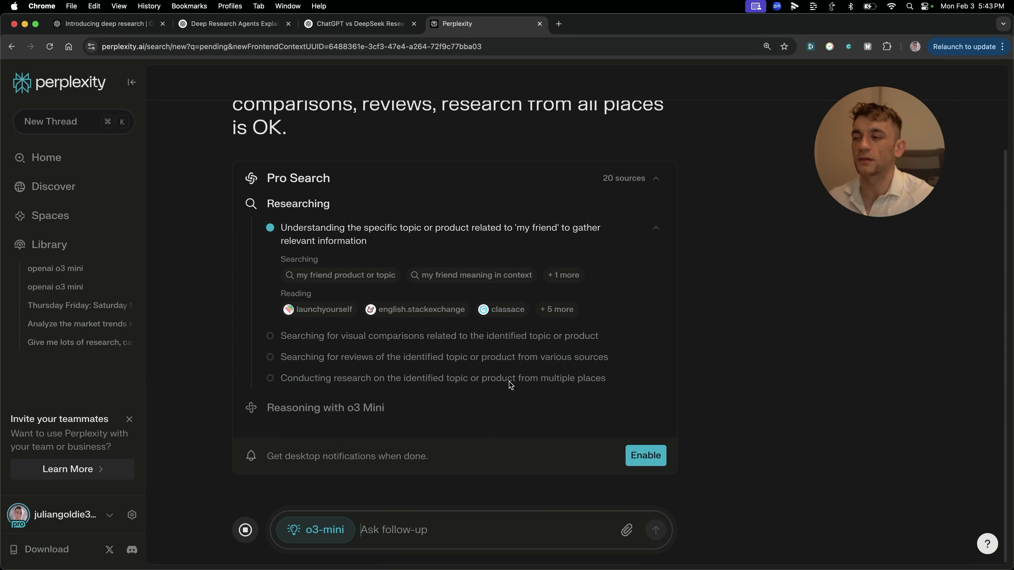
key(ctrl+shift+Tab)
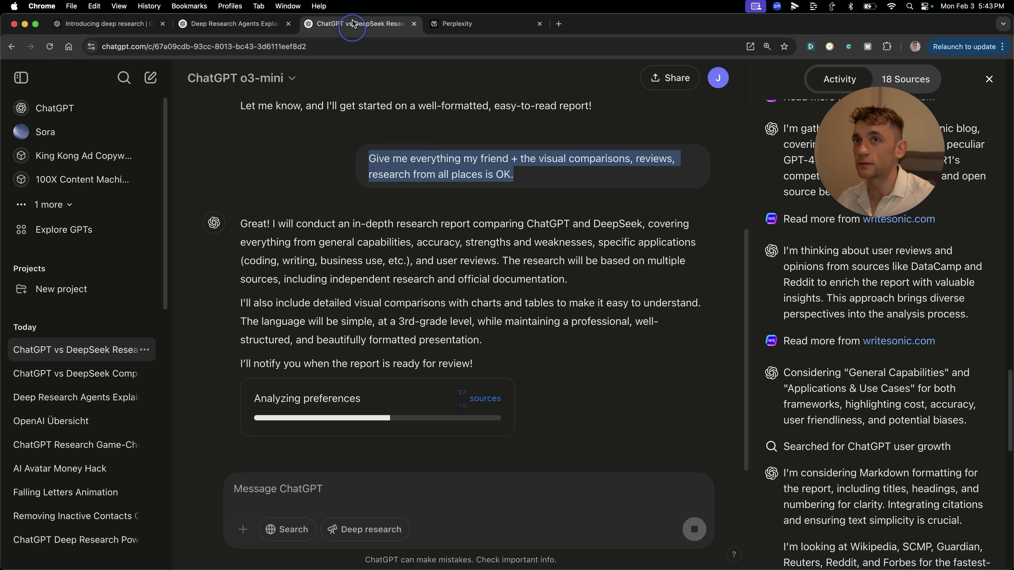
click(523, 126)
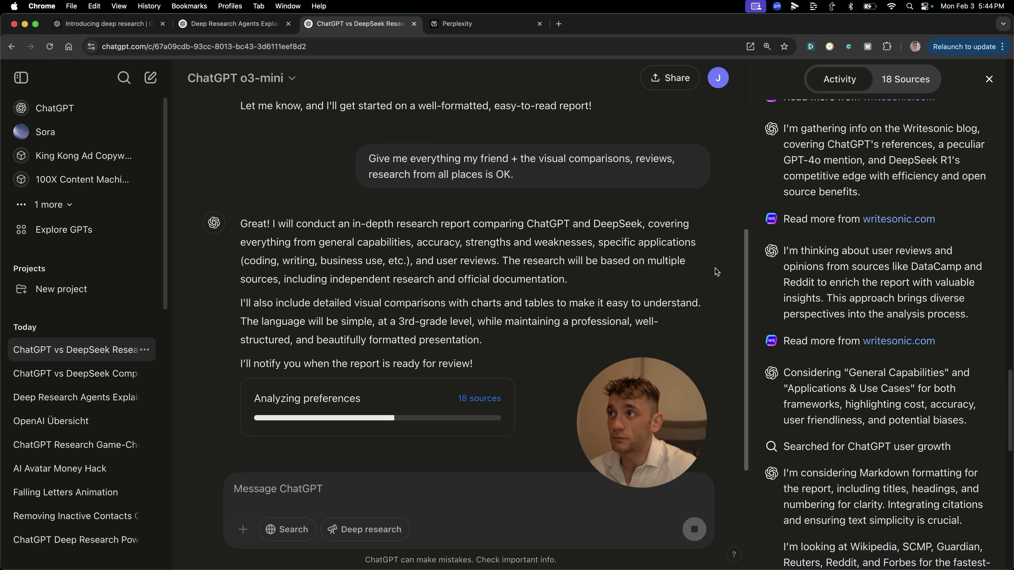
scroll(446, 333, up, 7)
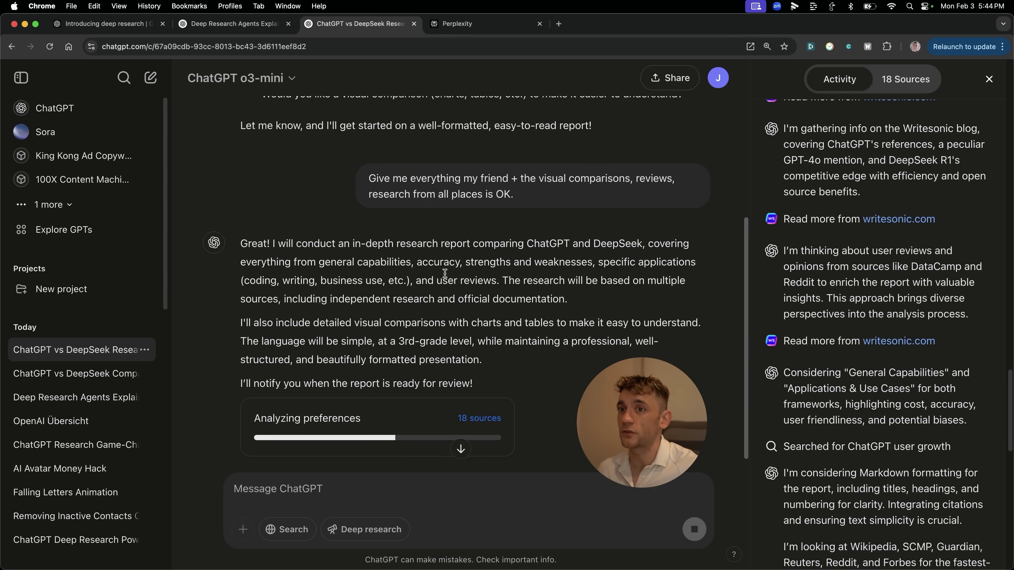
scroll(445, 333, down, 7)
drag(624, 416, 650, 152)
- Open the chat's Share options and close them without creating a public link
click(669, 78)
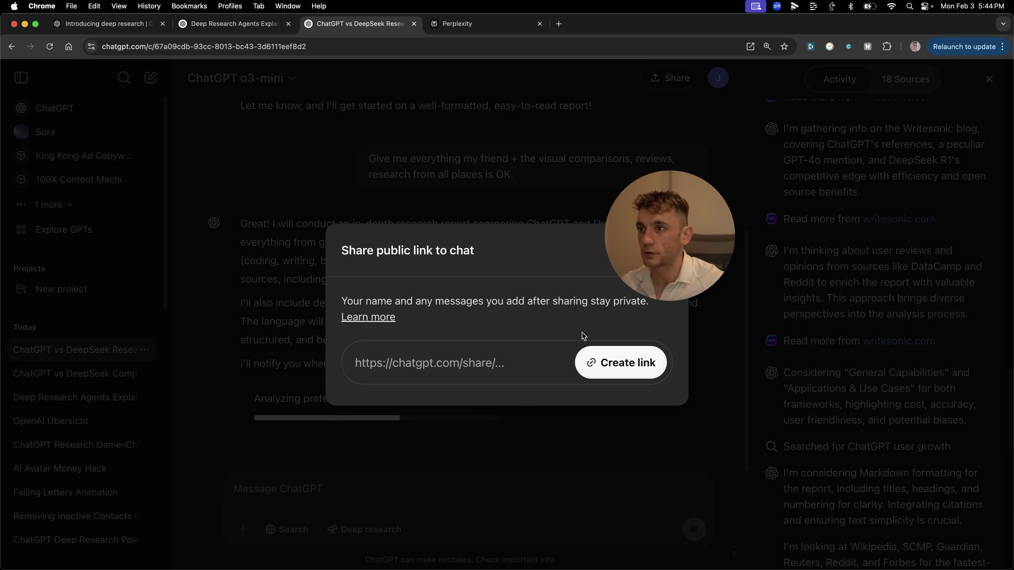
click(351, 128)
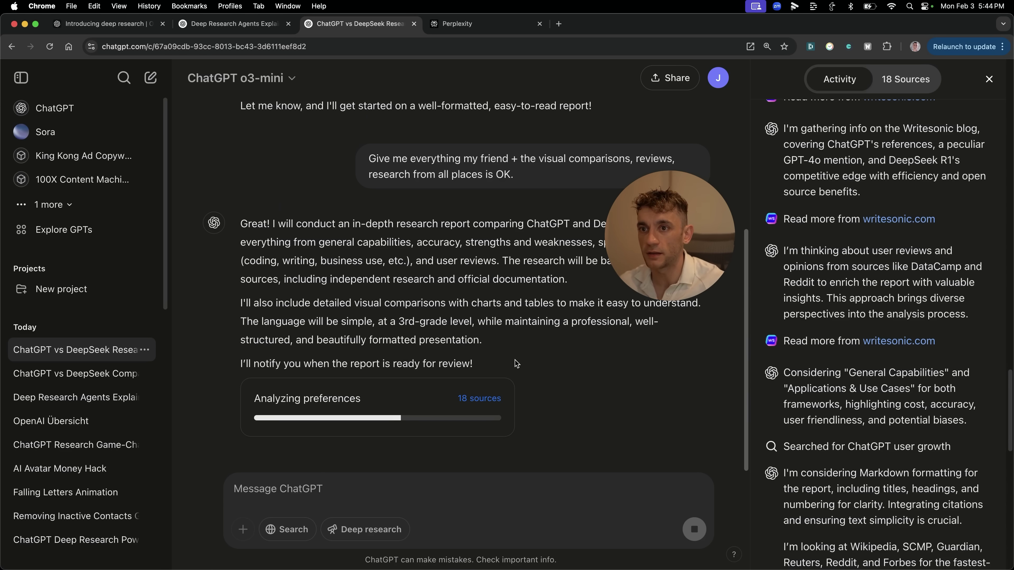
drag(667, 232, 298, 125)
click(554, 275)
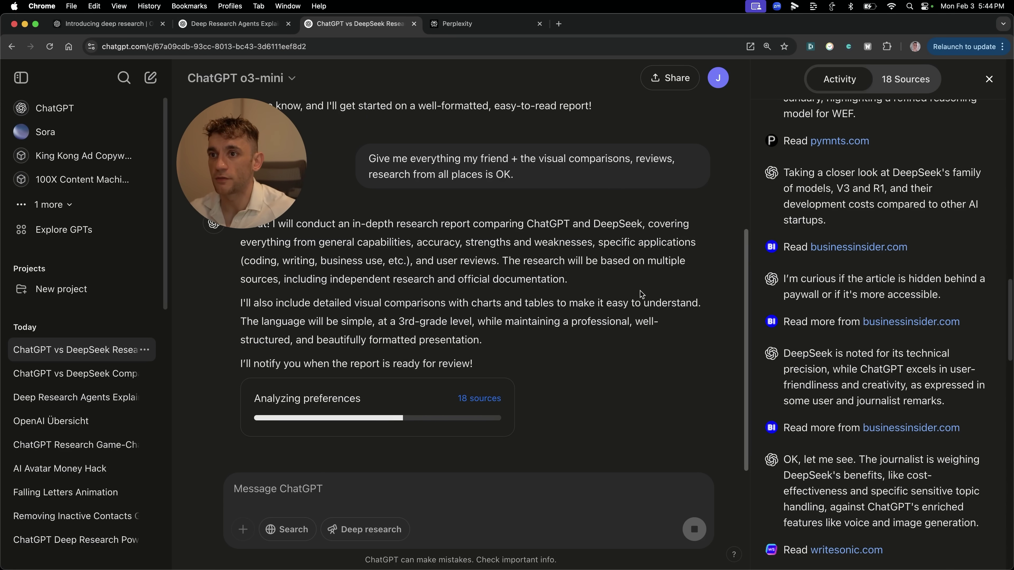
scroll(641, 294, up, 7)
scroll(649, 303, down, 7)
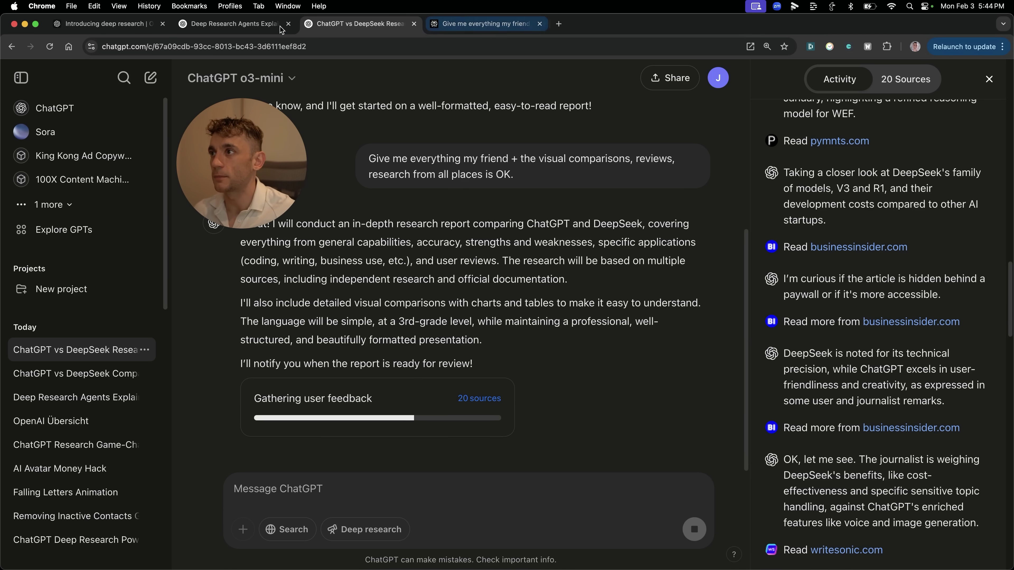
- Look over the report's progress, then return to Perplexity's finished 79-source answer
mouse_move(281, 163)
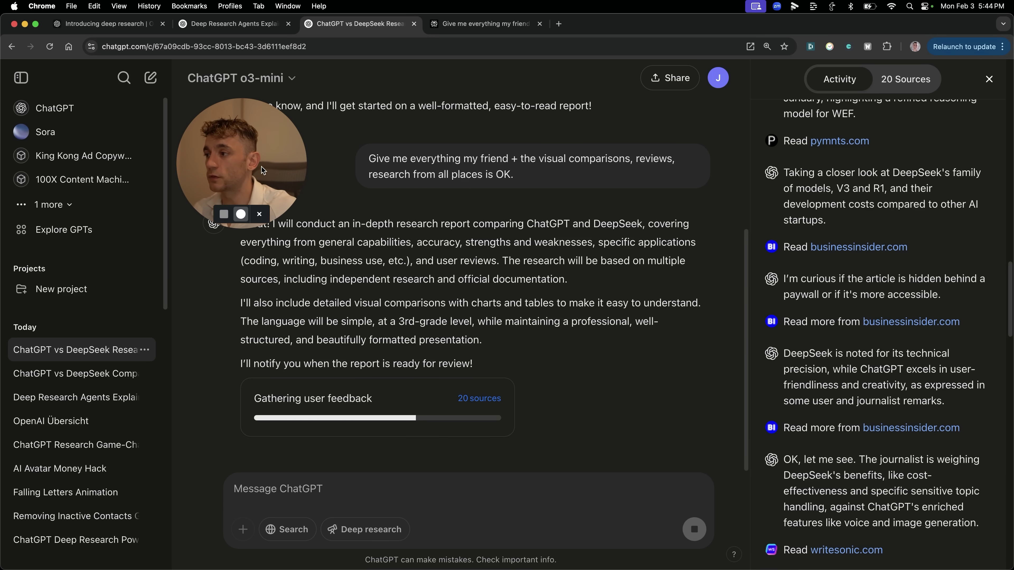
scroll(317, 462, up, 7)
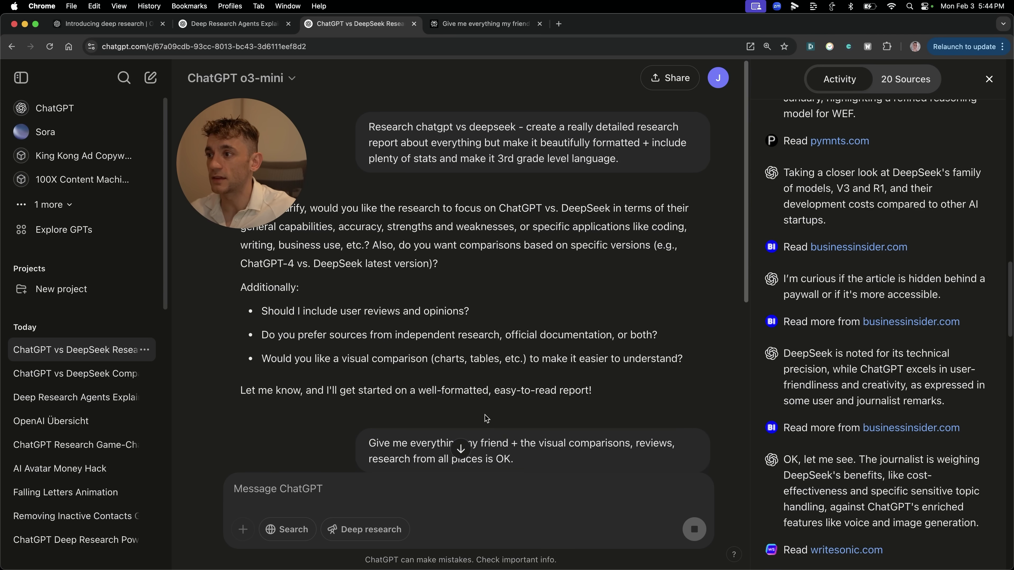
scroll(487, 419, down, 1)
scroll(454, 338, down, 7)
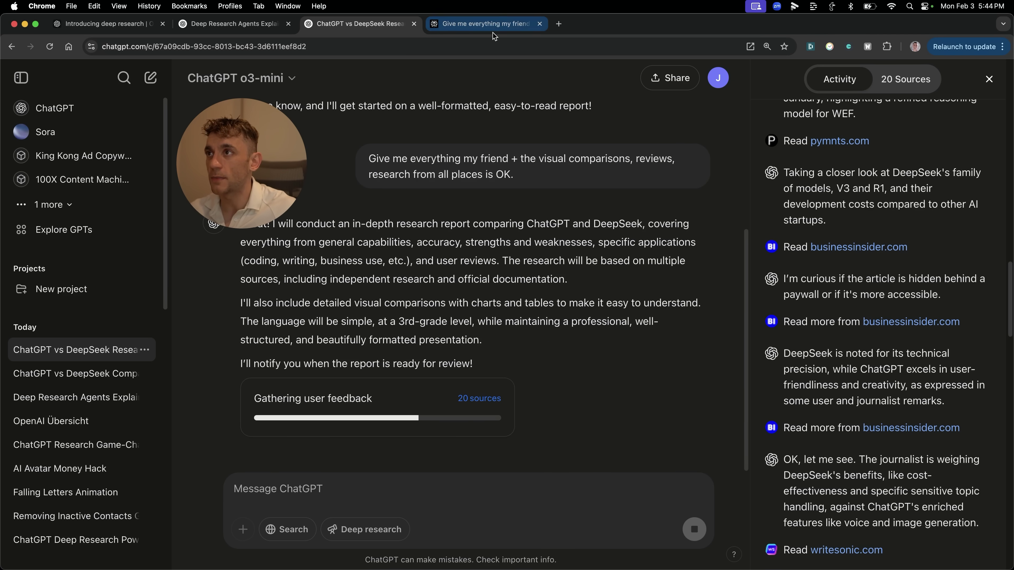
click(494, 24)
drag(501, 166, 933, 264)
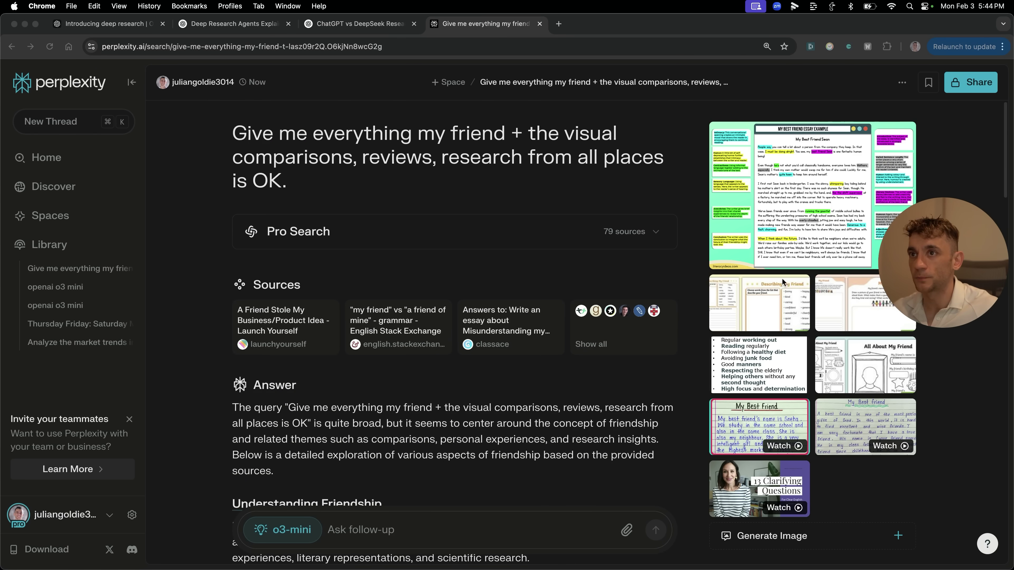
- Expand Perplexity's Pro Search steps and review the research it ran
click(638, 227)
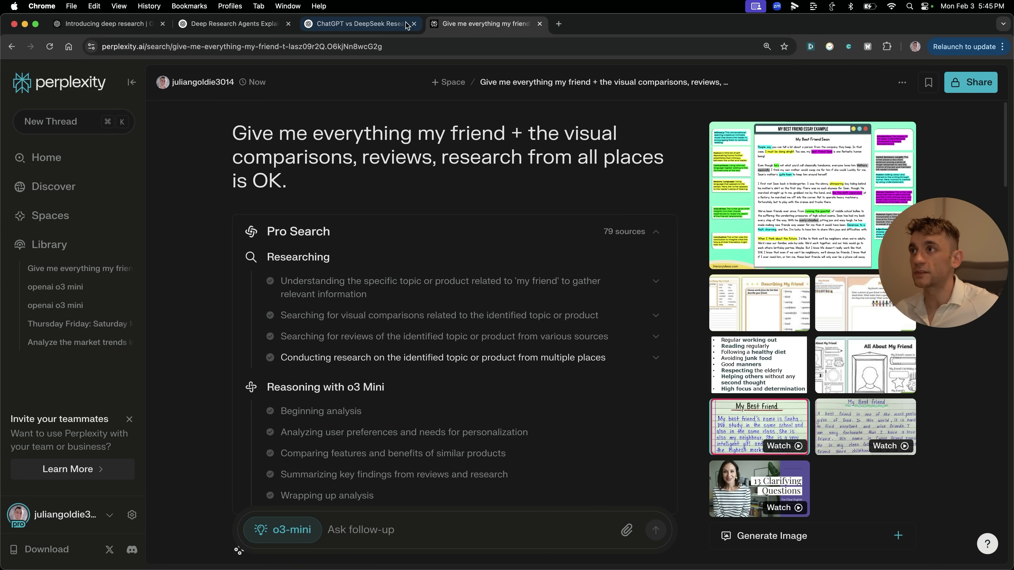
click(379, 24)
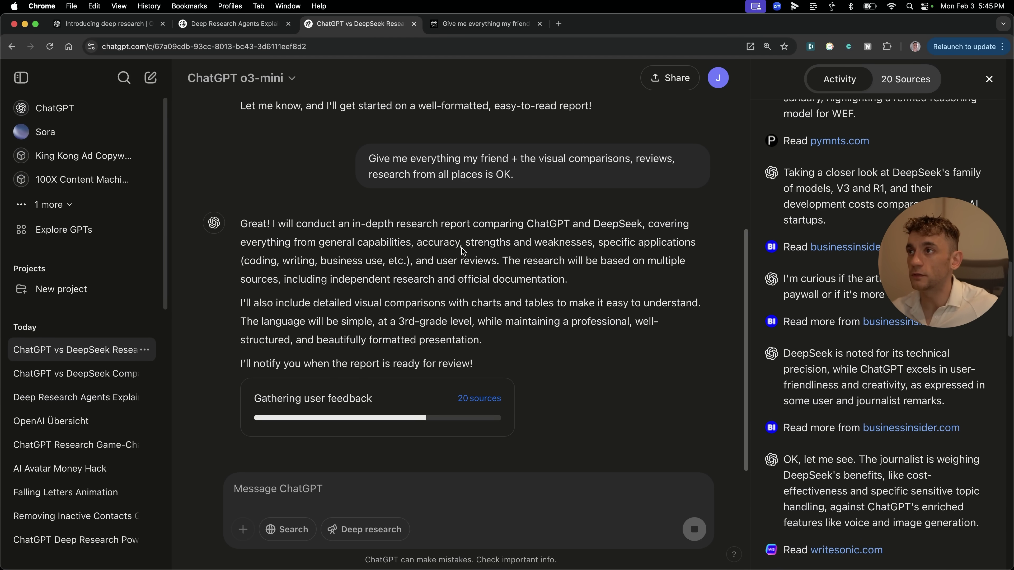
click(477, 24)
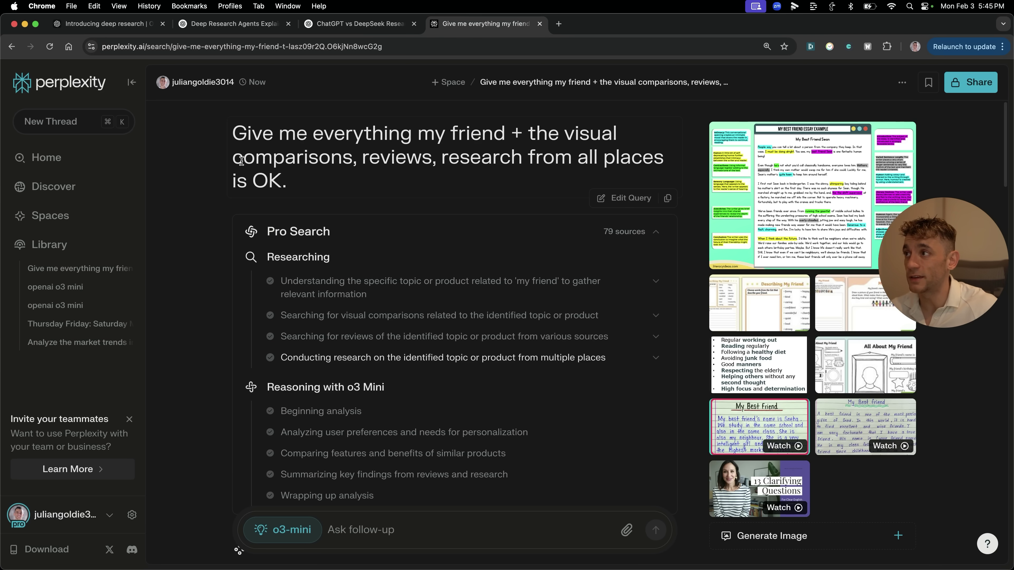
scroll(446, 304, down, 15)
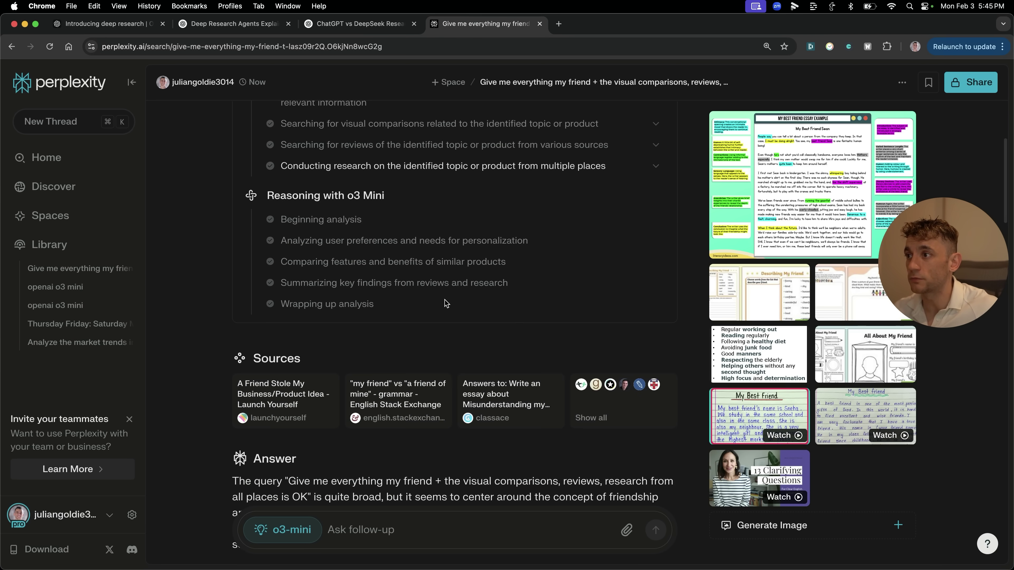
scroll(444, 300, up, 3)
scroll(459, 300, down, 10)
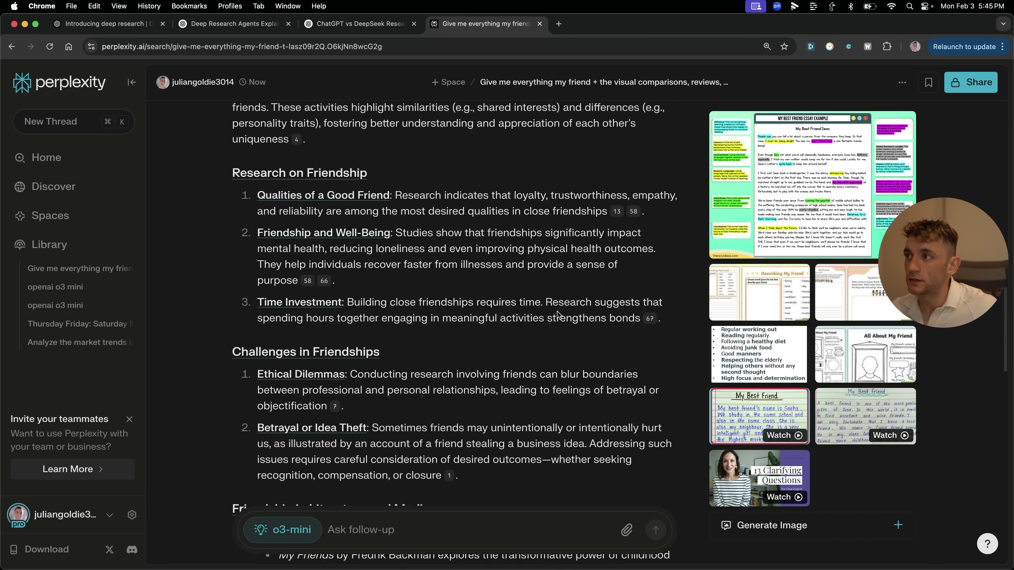
scroll(502, 298, up, 4)
scroll(501, 299, up, 15)
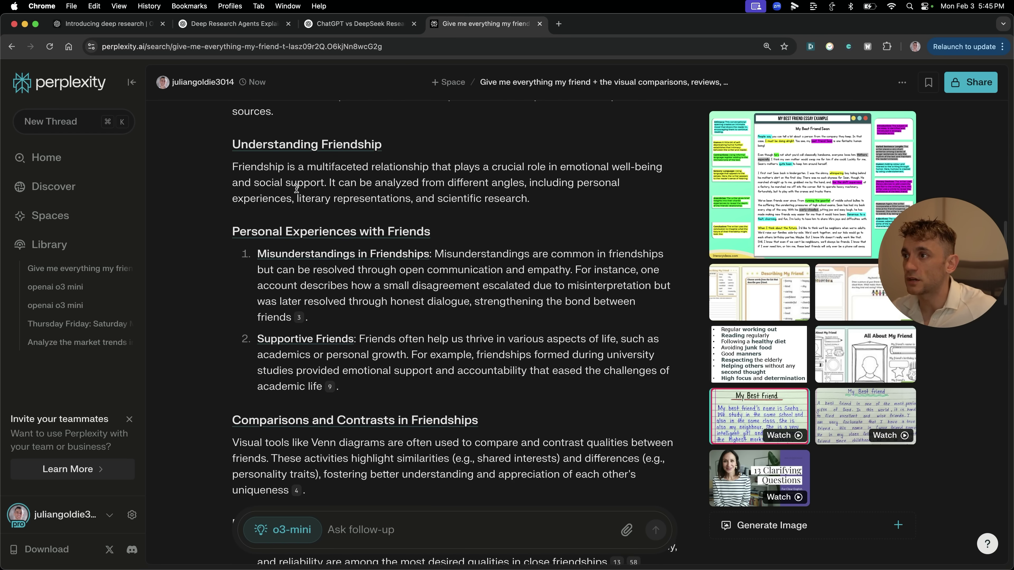
scroll(360, 248, up, 8)
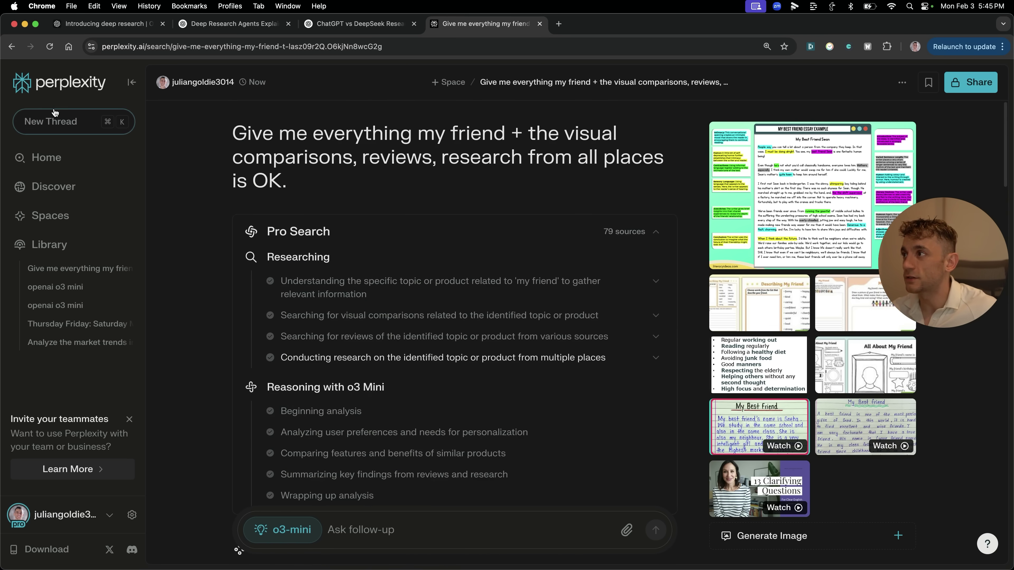
- Start a new Perplexity thread and submit the copied ChatGPT vs DeepSeek report prompt
click(50, 121)
click(358, 22)
scroll(545, 179, up, 7)
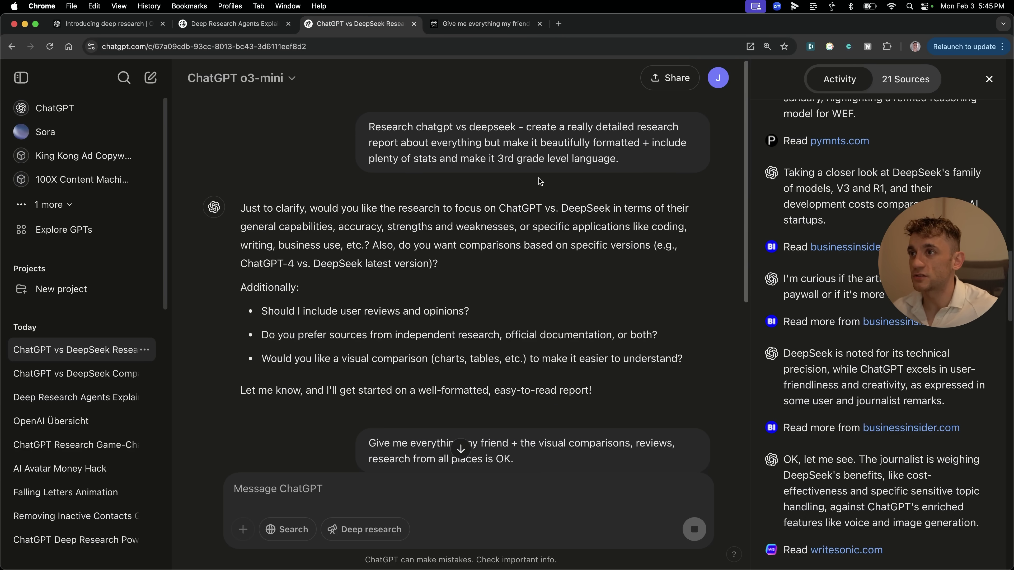
key(ctrl+Tab)
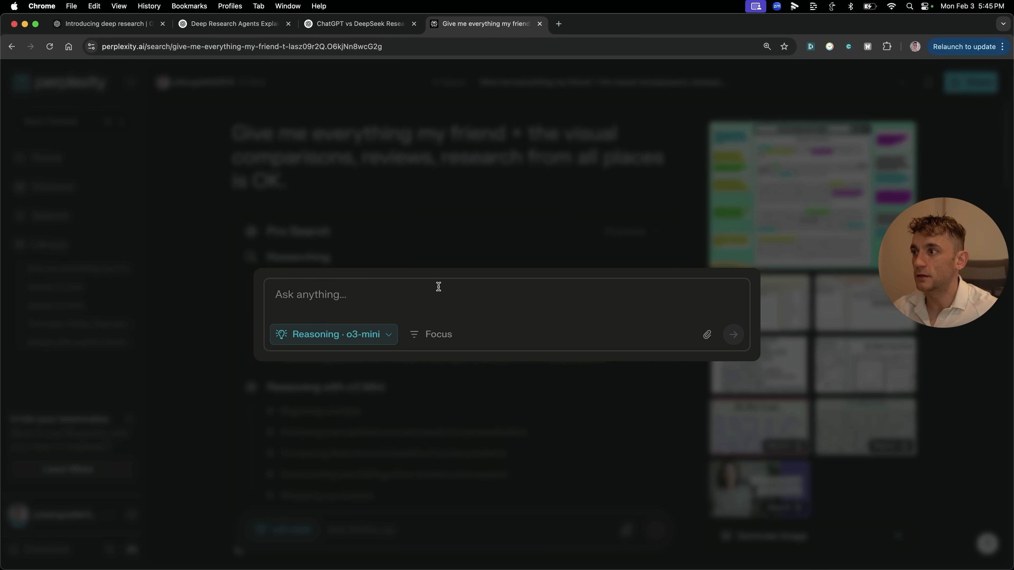
text(Research chatgpt vs deepseek - create a really detailed research report about everything but make it beautifully formatted + include plenty of stats and make it 3rd grade level language.)
key(Return)
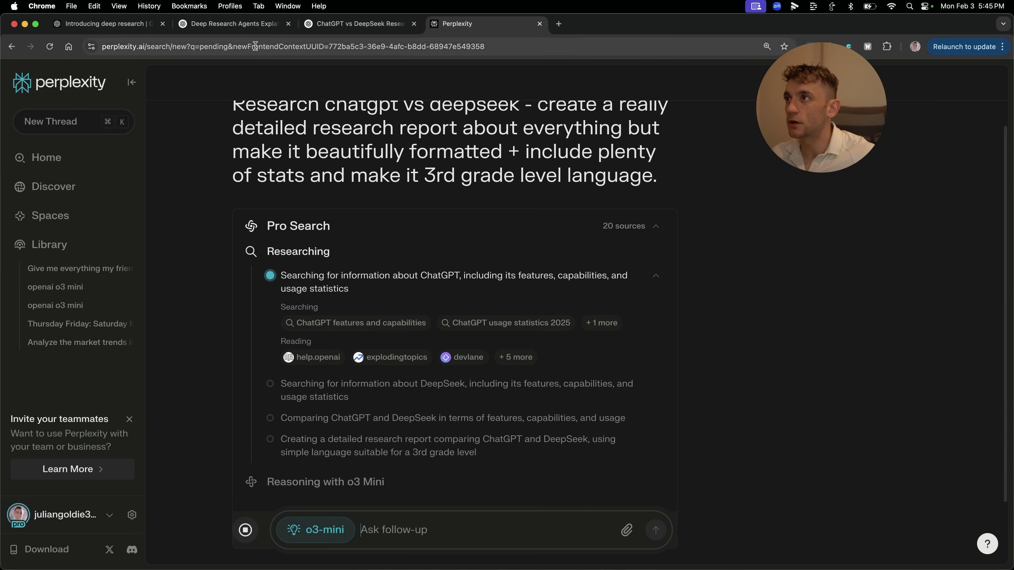
click(233, 23)
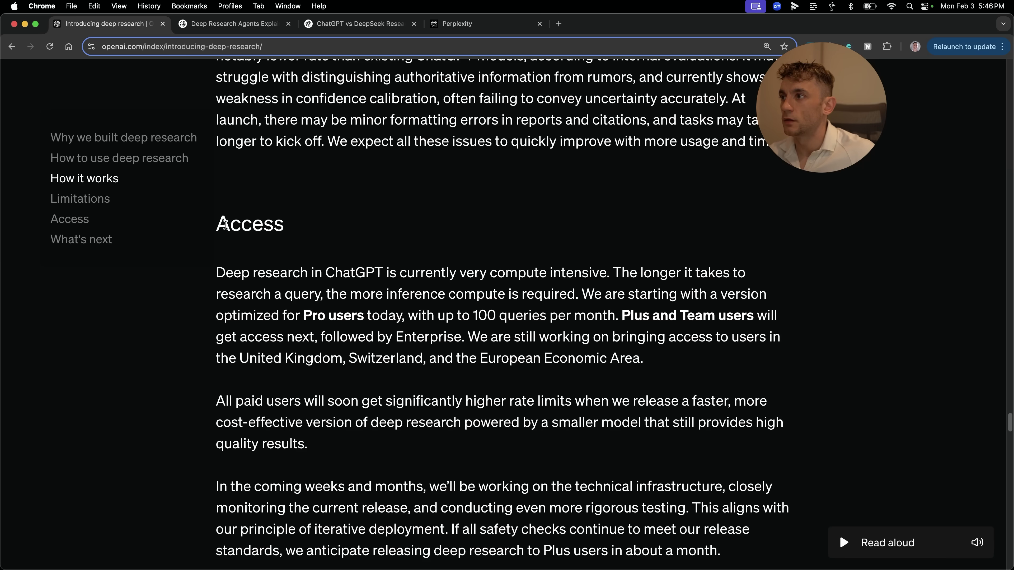
- Highlight the Pro users' 100 queries per month limit on OpenAI's deep research announcement
key(ctrl+shift+Tab)
scroll(462, 239, down, 2)
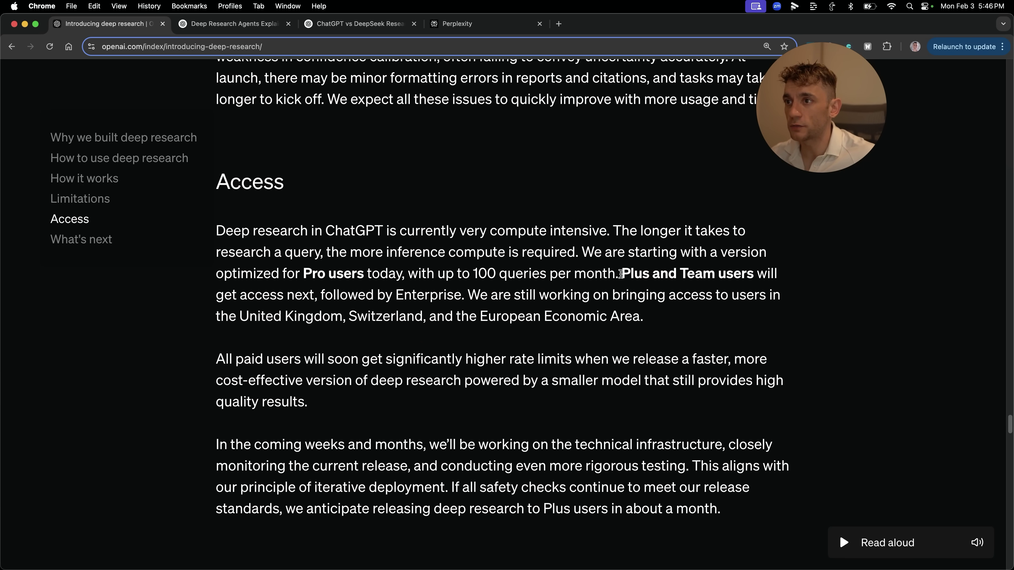
drag(620, 273, 306, 270)
click(484, 284)
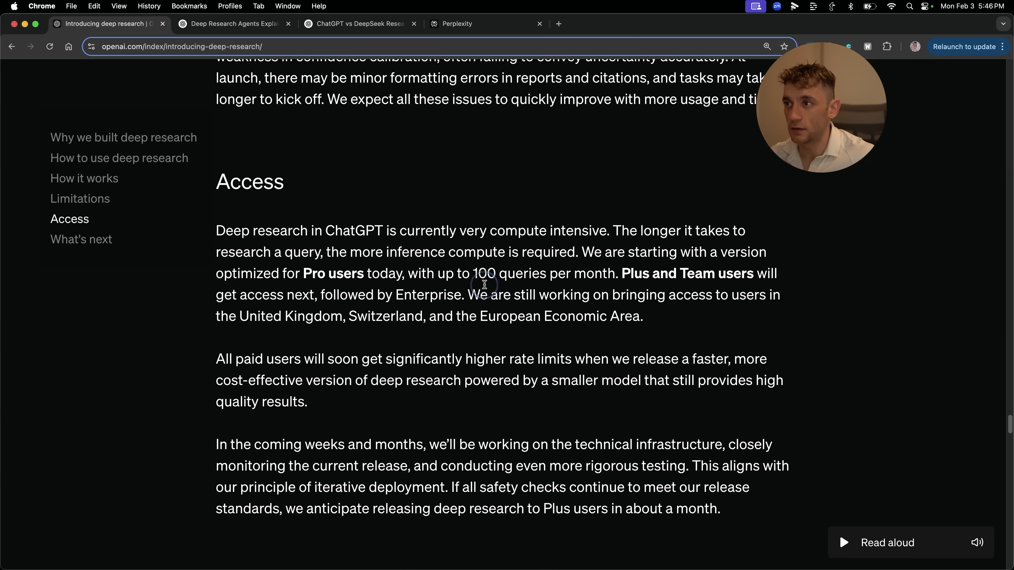
drag(477, 275, 753, 276)
click(614, 275)
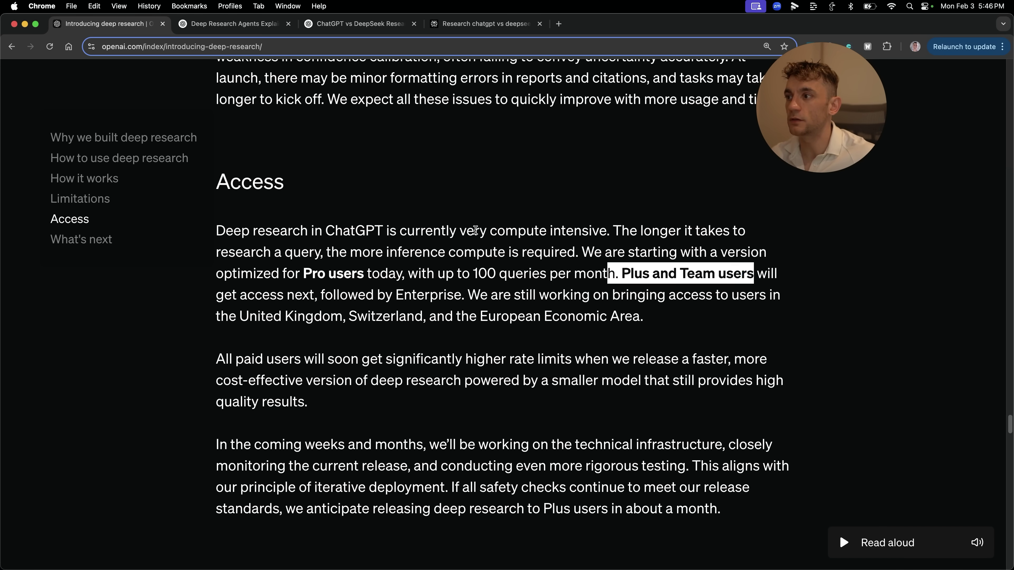
triple_click(476, 230)
click(624, 287)
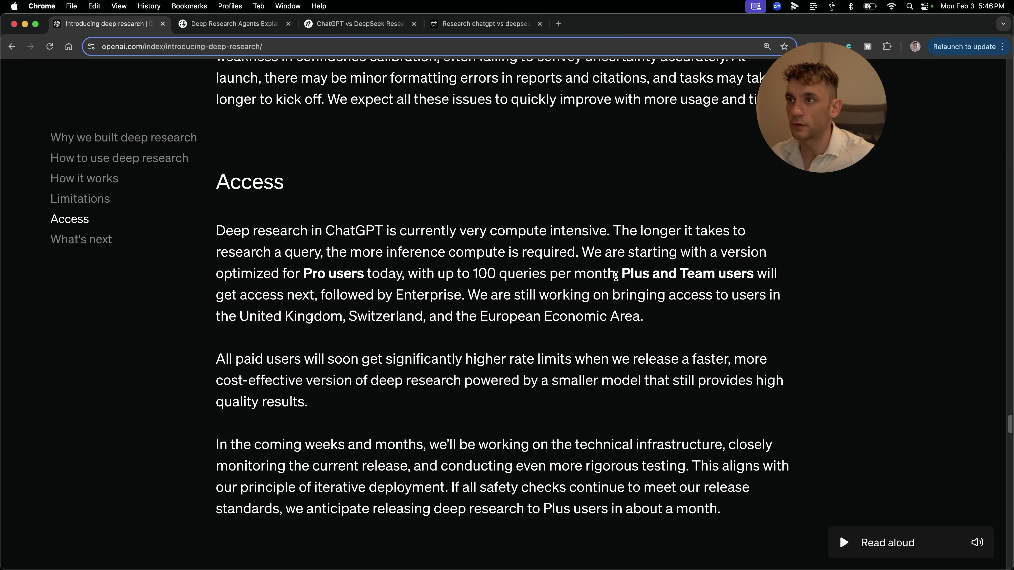
- Recheck the 100 queries per month figure and the All paid users access paragraph
drag(615, 276, 469, 276)
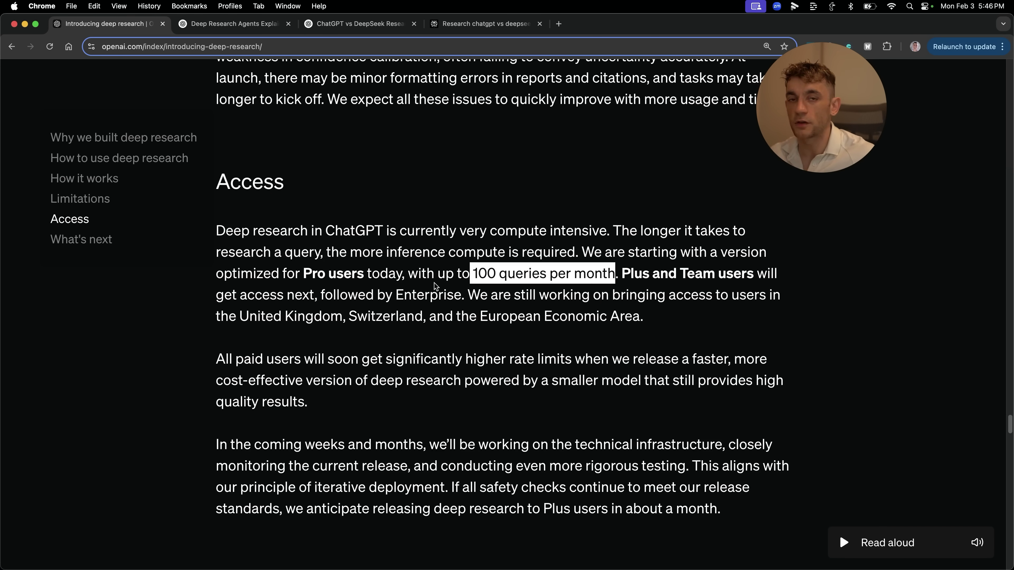
click(479, 278)
scroll(399, 303, down, 2)
triple_click(374, 360)
click(461, 364)
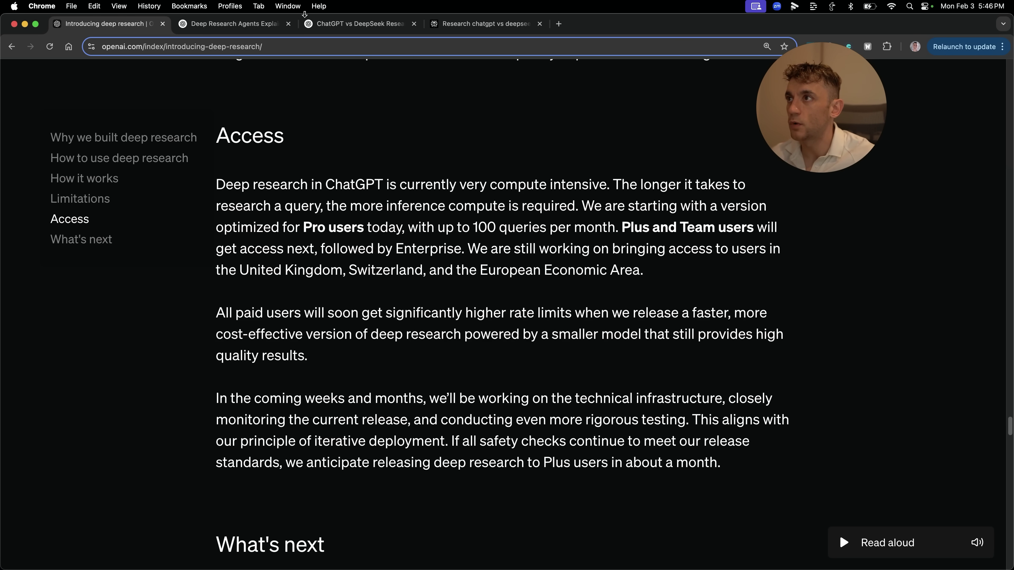
- Check the ChatGPT vs DeepSeek research progress and search the OpenAI page for 'per month'
click(262, 23)
click(374, 26)
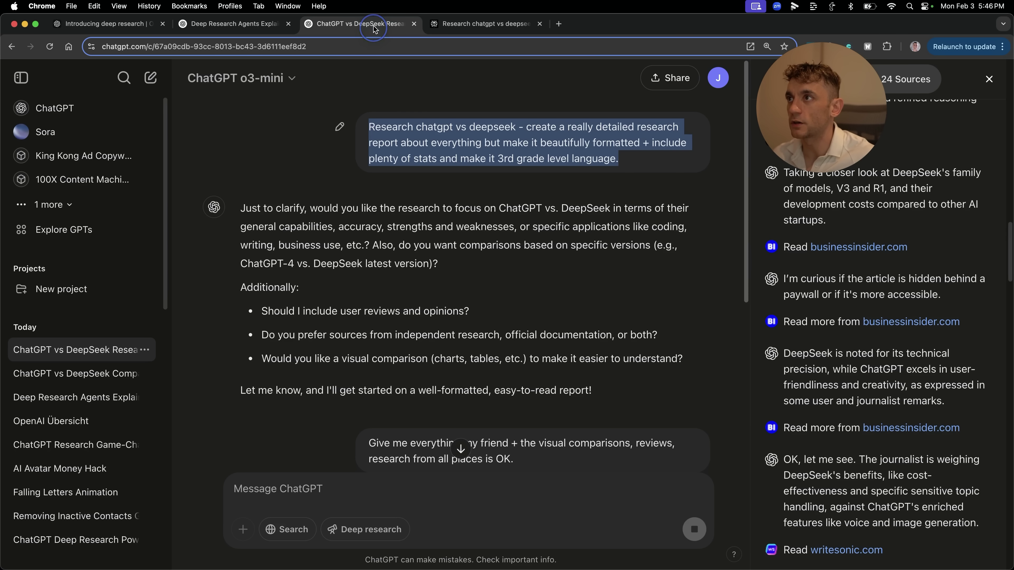
scroll(665, 351, down, 7)
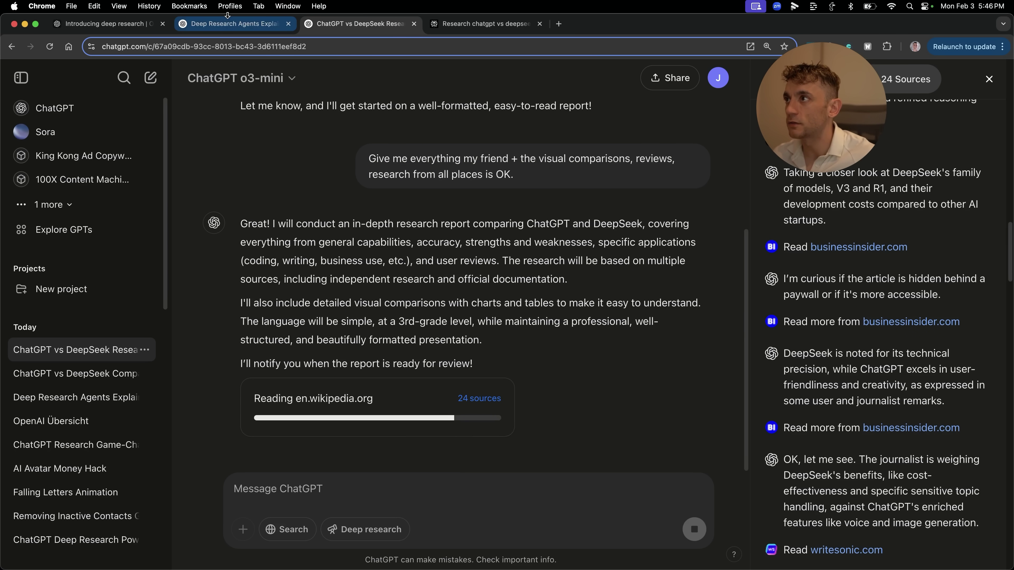
click(106, 24)
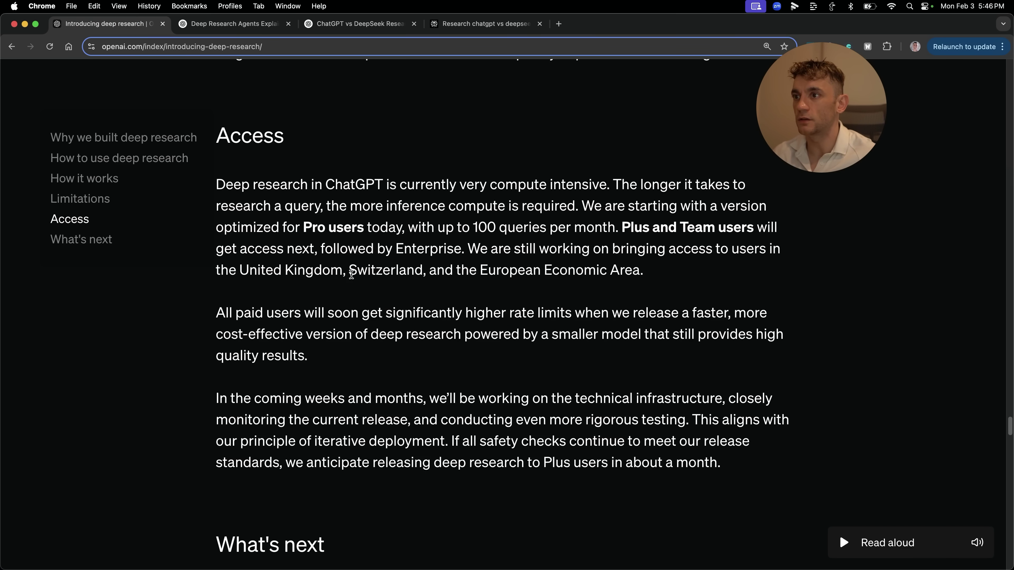
key(super+f)
text(11)
key(super+2)
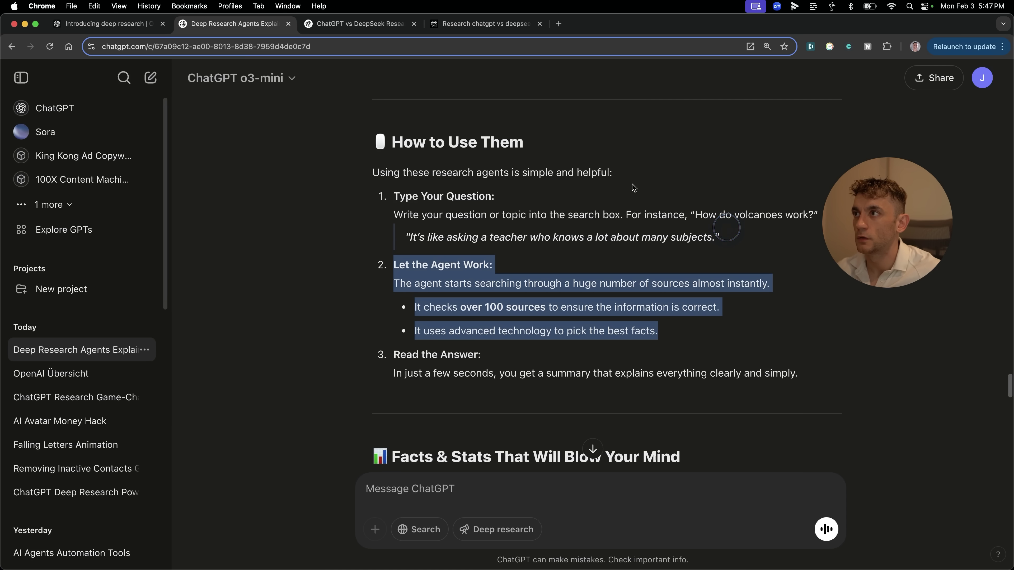
- Highlight the agents chat's 'checks over 100 sources' claim, then close that chat
click(475, 334)
drag(416, 308, 736, 311)
click(736, 312)
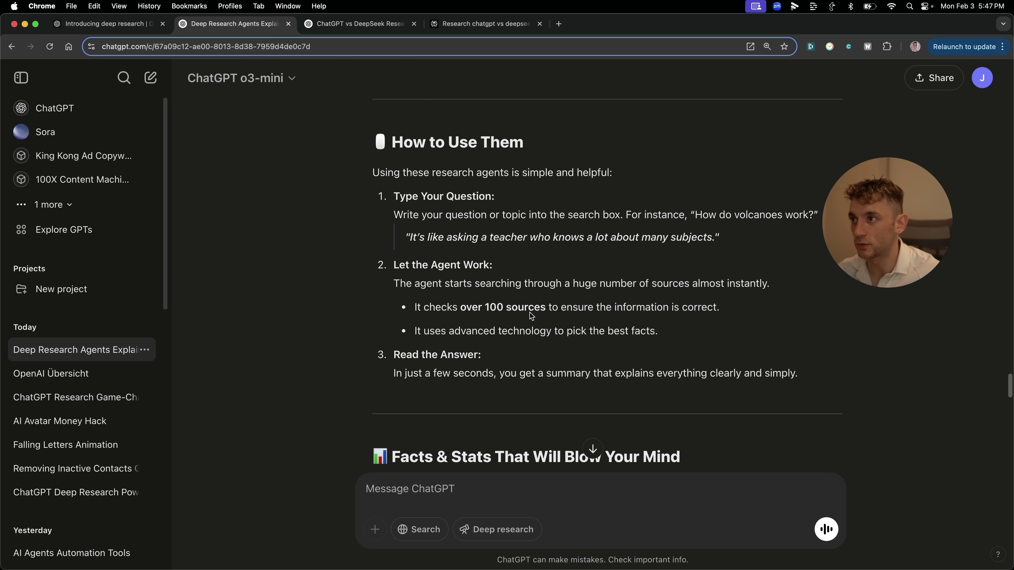
scroll(694, 300, up, 3)
scroll(694, 300, down, 12)
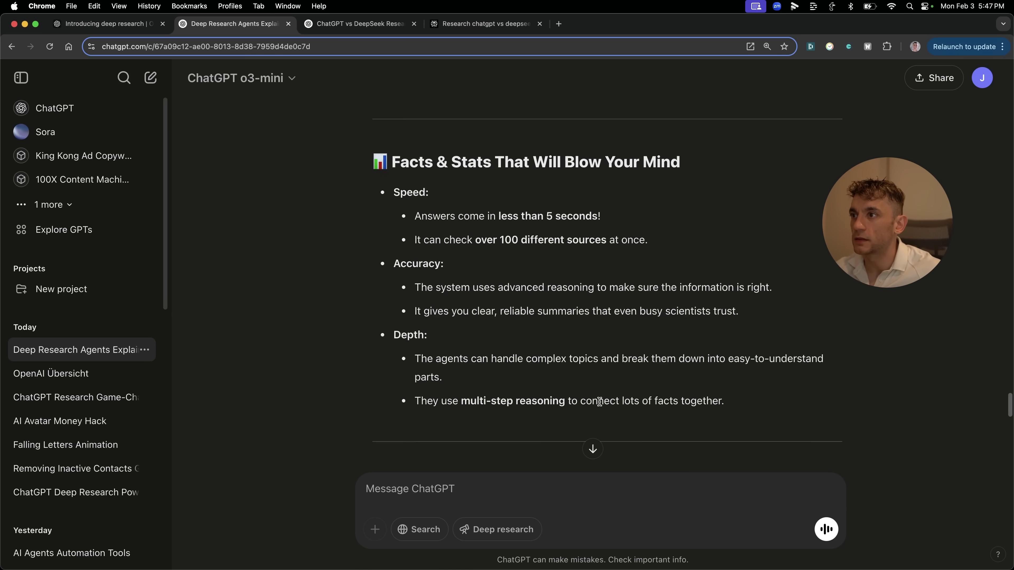
key(super+w)
scroll(505, 301, up, 5)
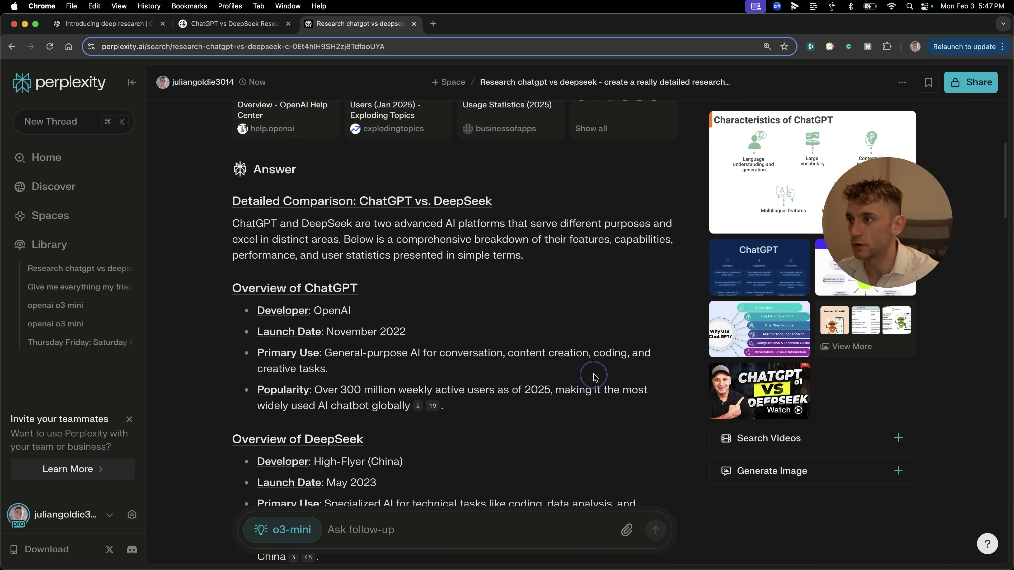
scroll(574, 391, down, 3)
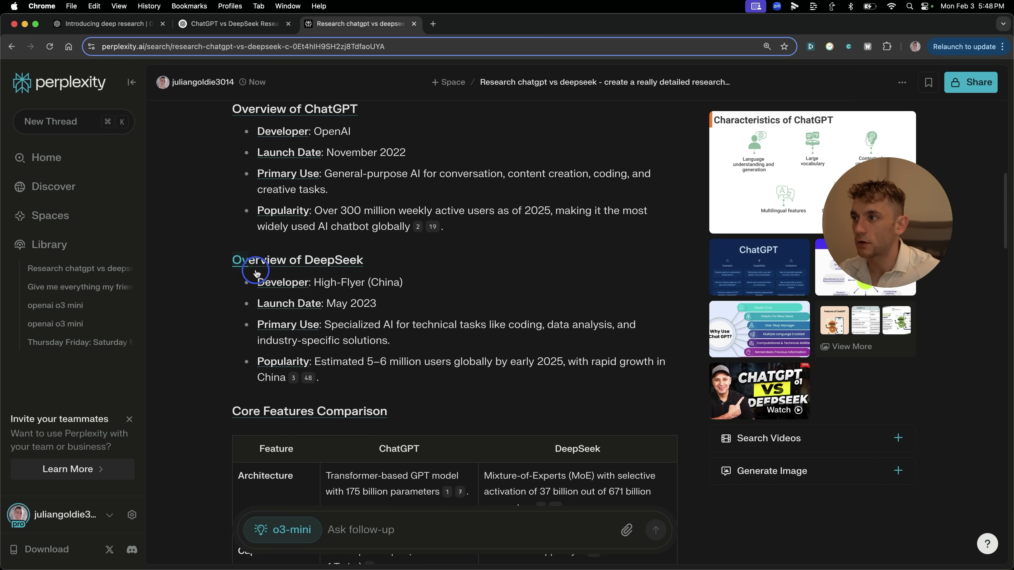
drag(233, 260, 479, 380)
click(464, 361)
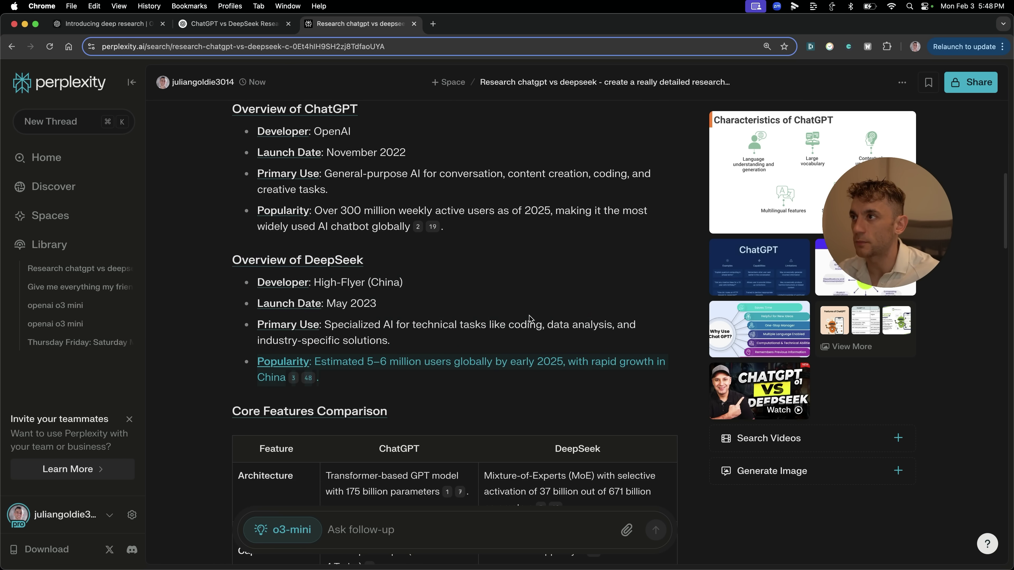
scroll(439, 332, up, 1)
scroll(385, 347, down, 8)
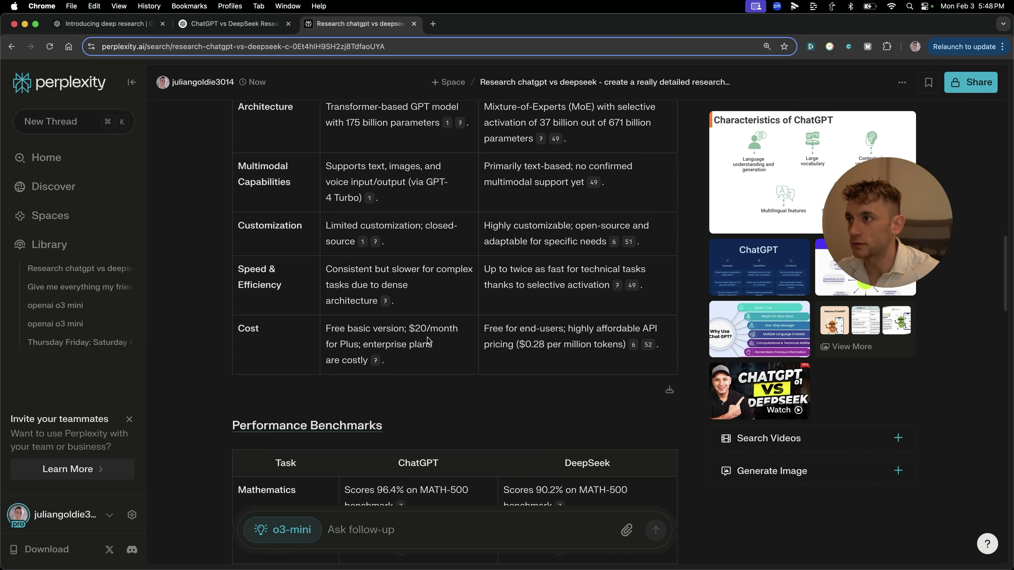
scroll(402, 287, up, 15)
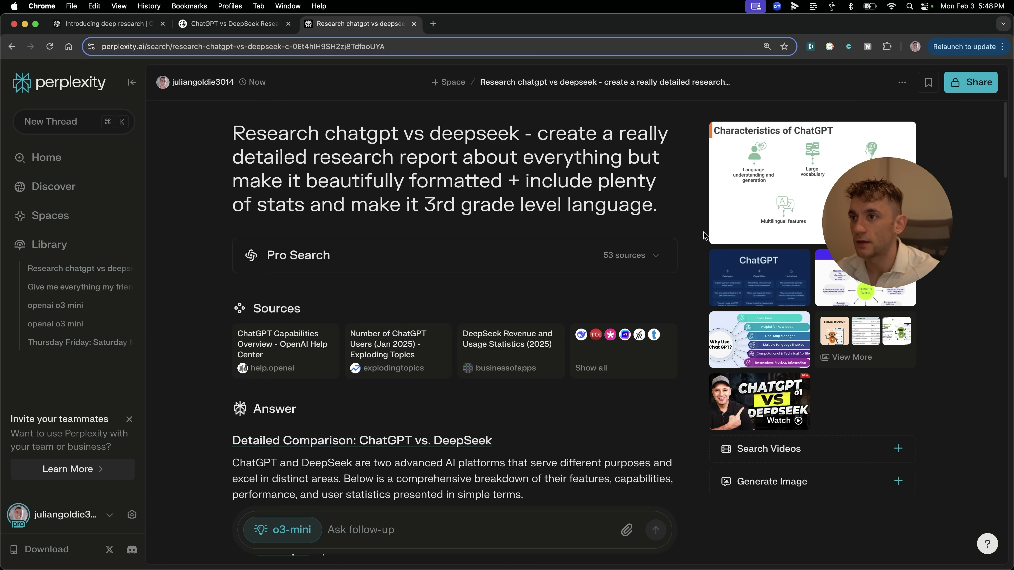
scroll(652, 255, down, 10)
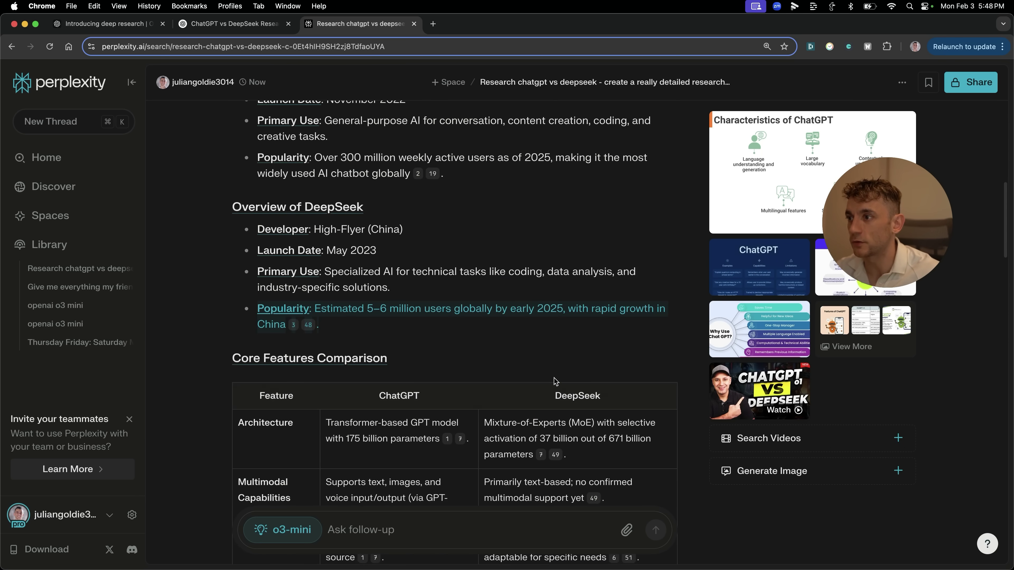
scroll(534, 428, down, 15)
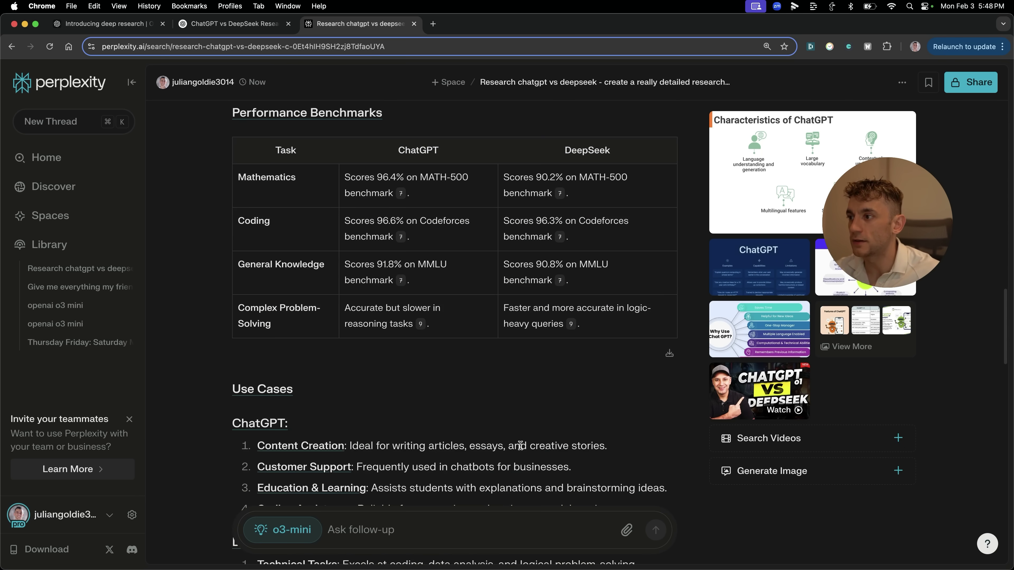
scroll(516, 445, down, 15)
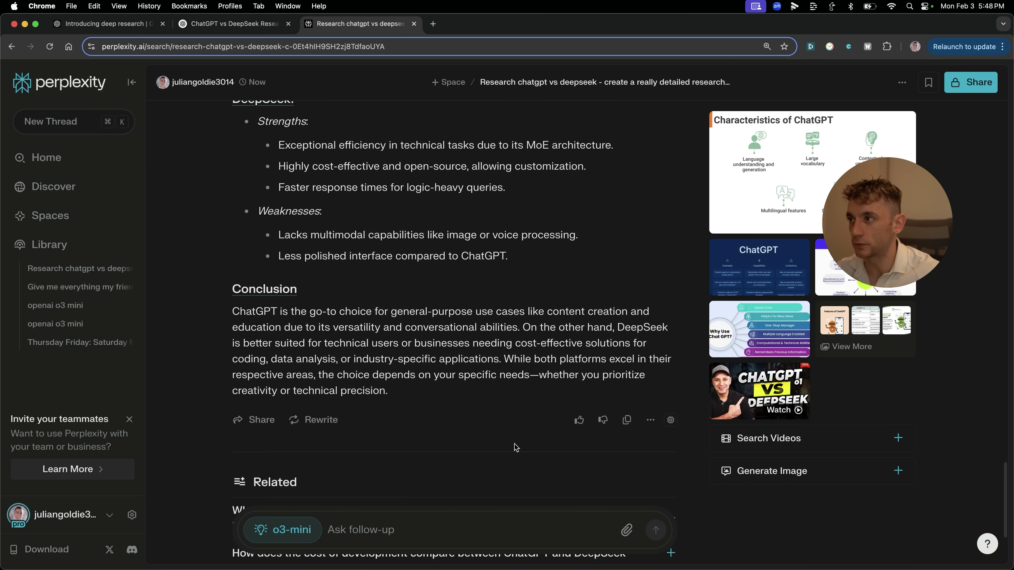
scroll(361, 359, up, 15)
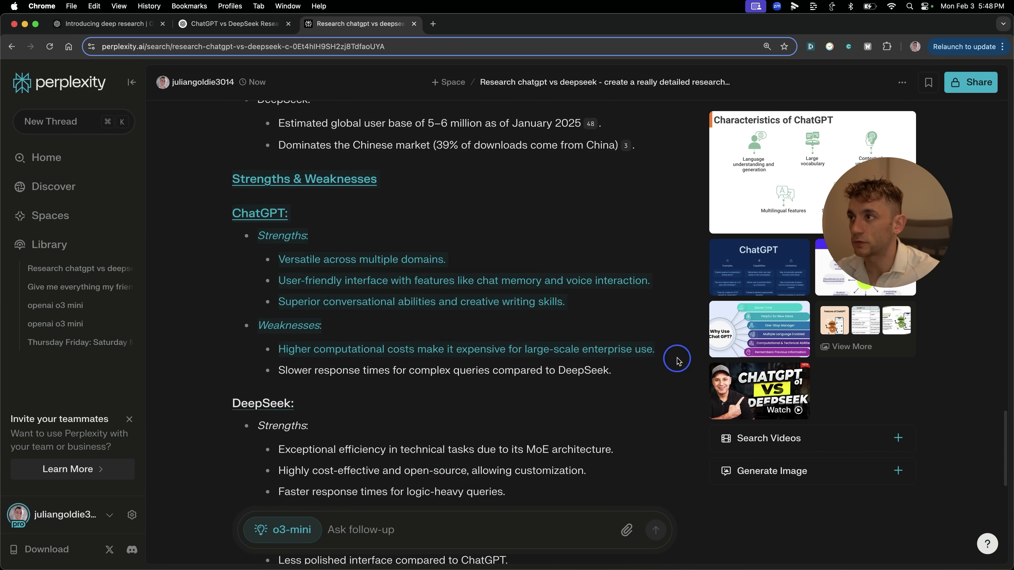
scroll(516, 299, up, 5)
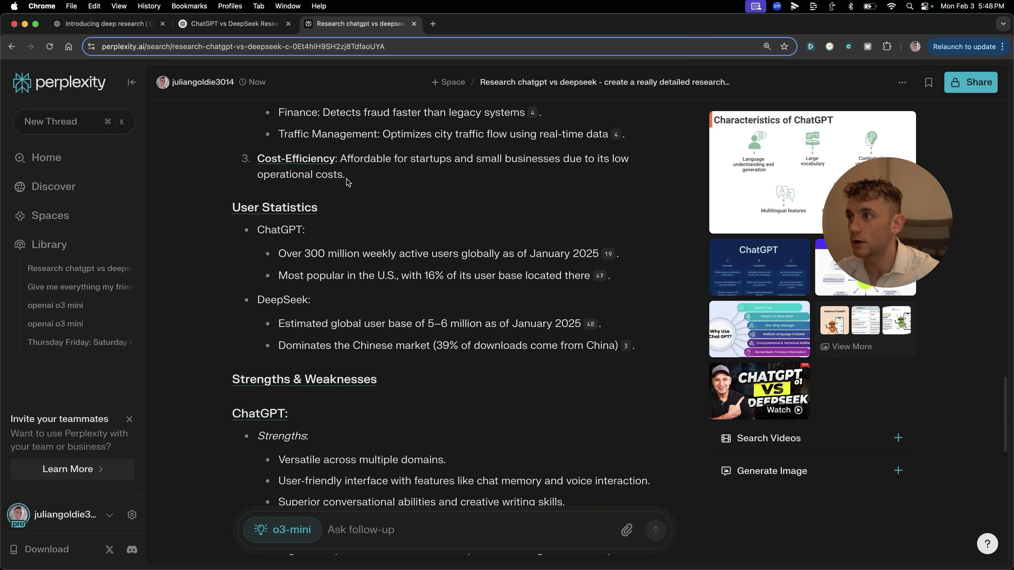
click(202, 23)
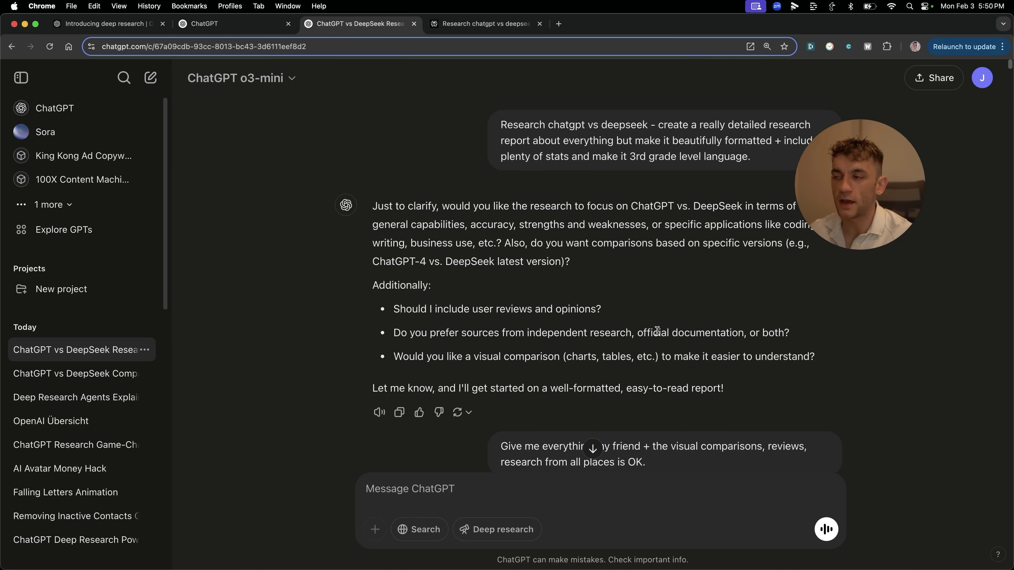
scroll(657, 331, down, 8)
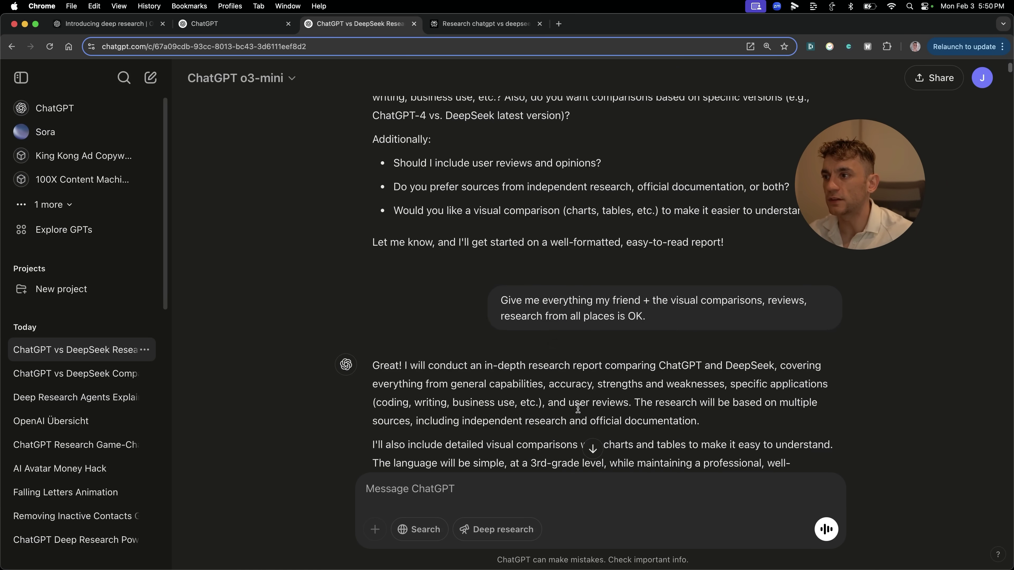
scroll(532, 398, down, 5)
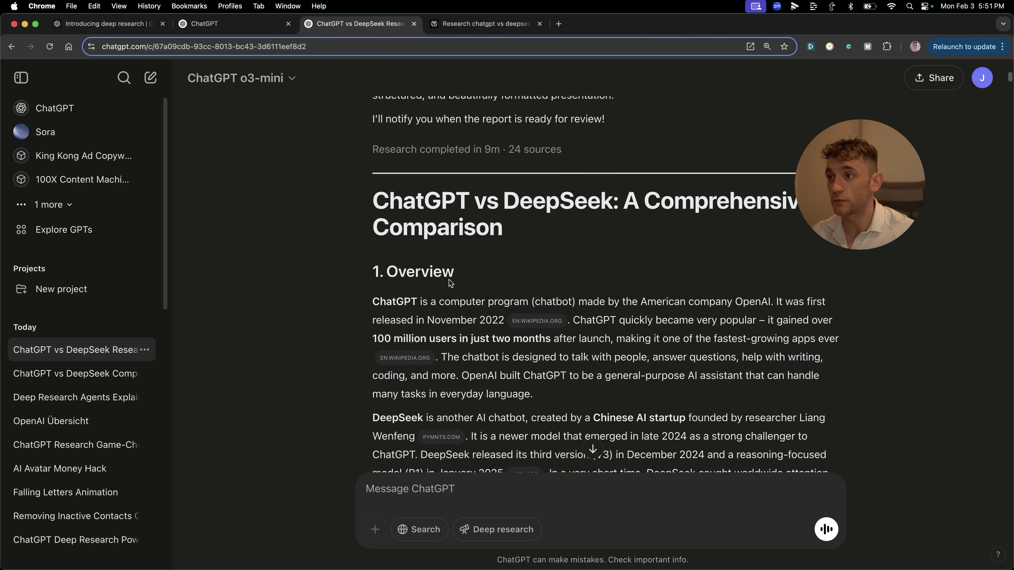
drag(841, 213, 898, 150)
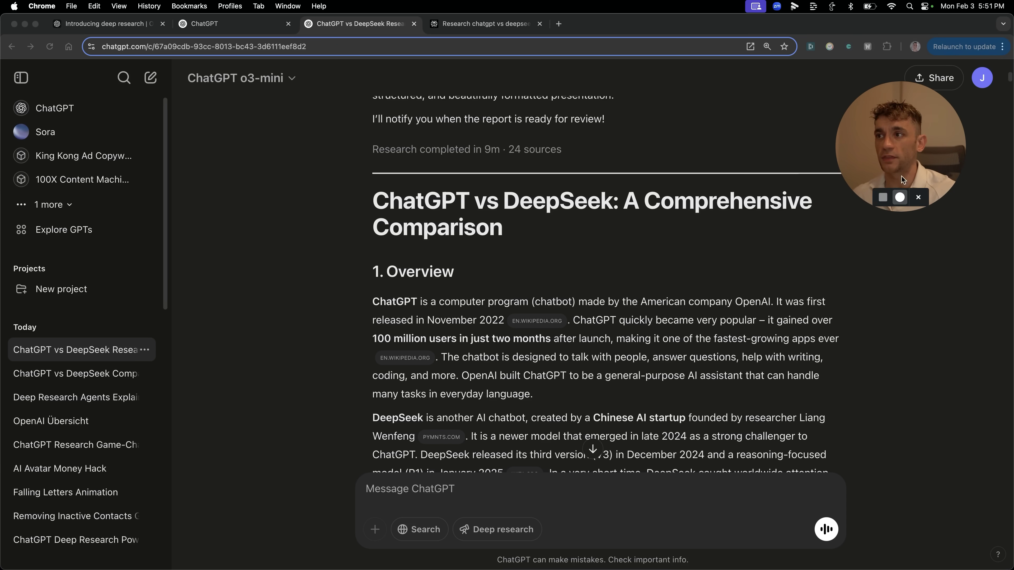
click(894, 257)
drag(380, 201, 492, 226)
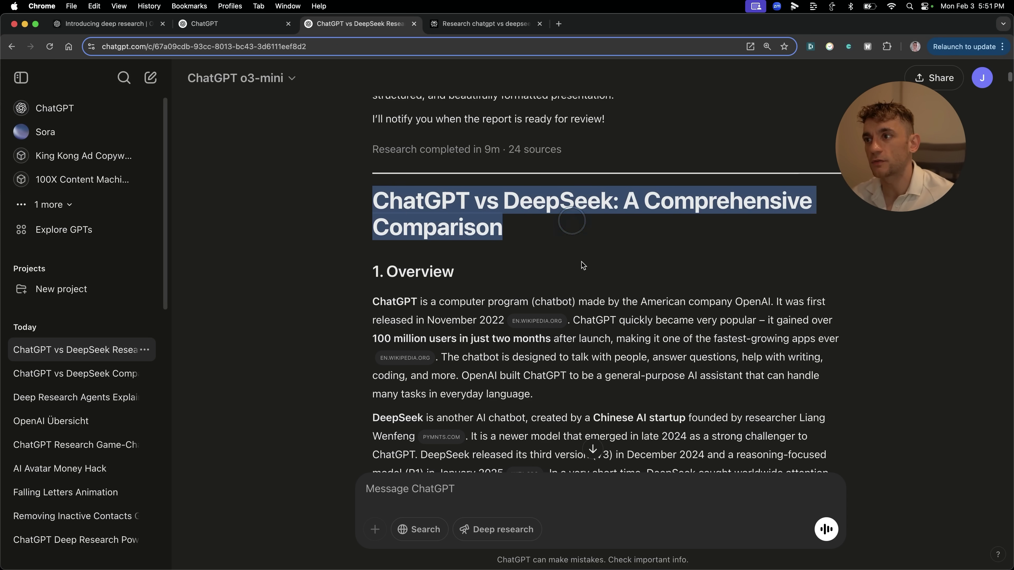
double_click(564, 207)
triple_click(565, 207)
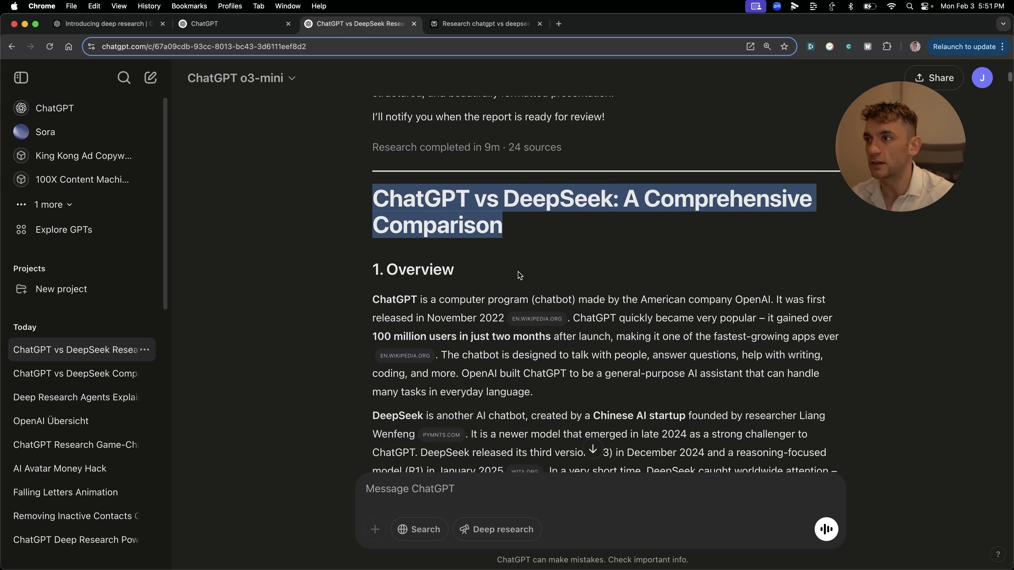
scroll(518, 272, down, 10)
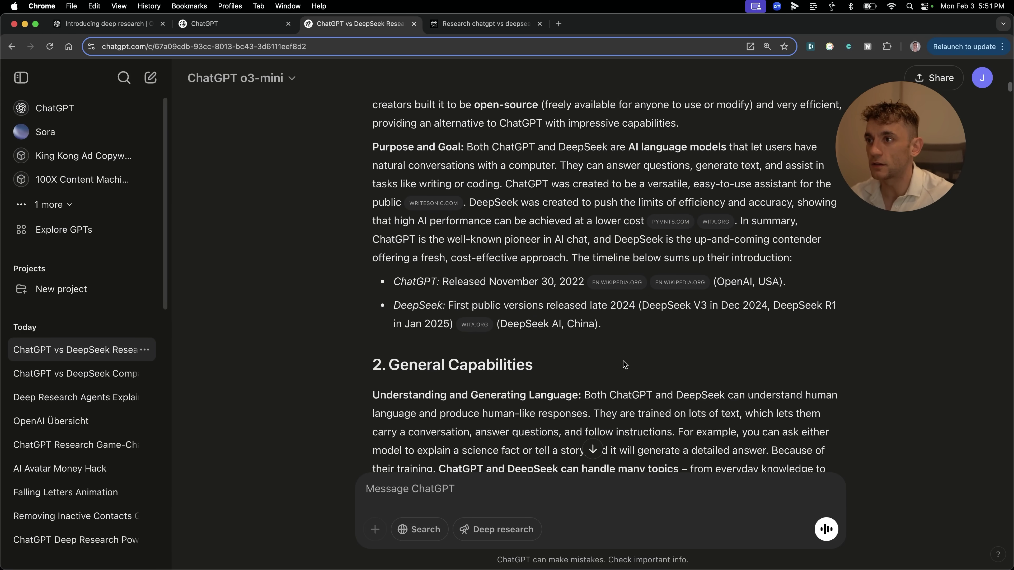
scroll(625, 363, down, 20)
scroll(627, 353, down, 20)
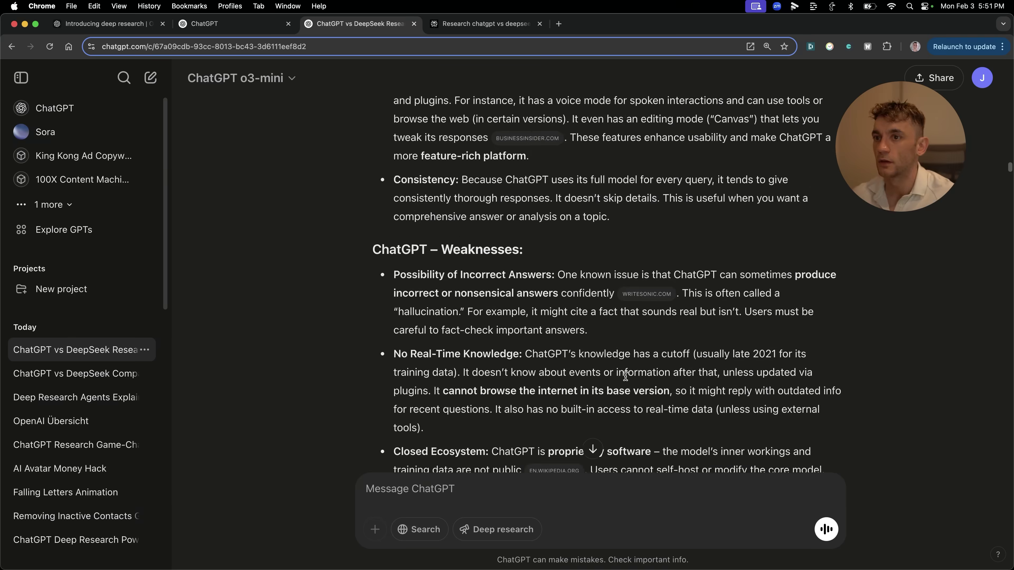
scroll(625, 375, down, 20)
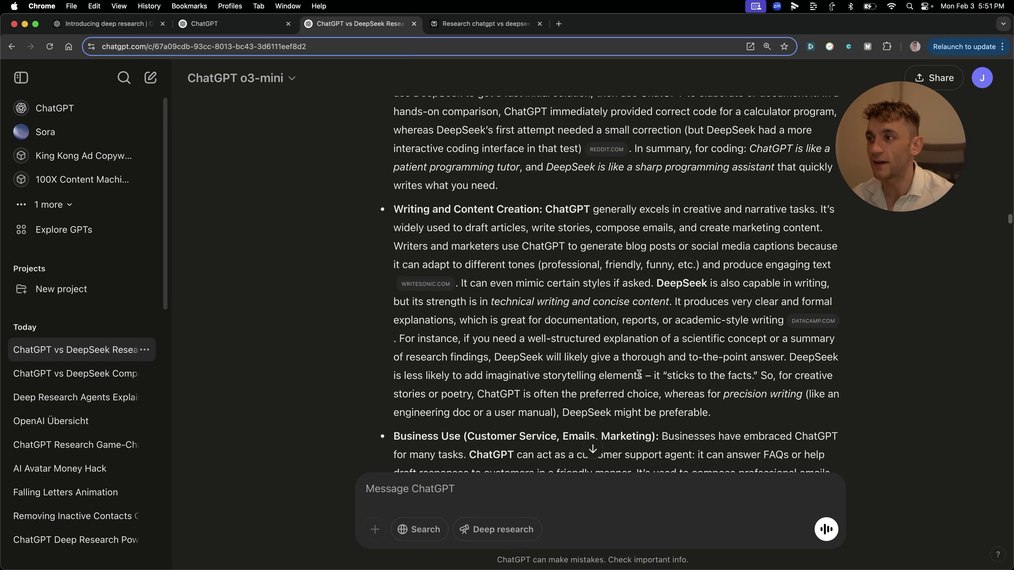
scroll(638, 374, down, 20)
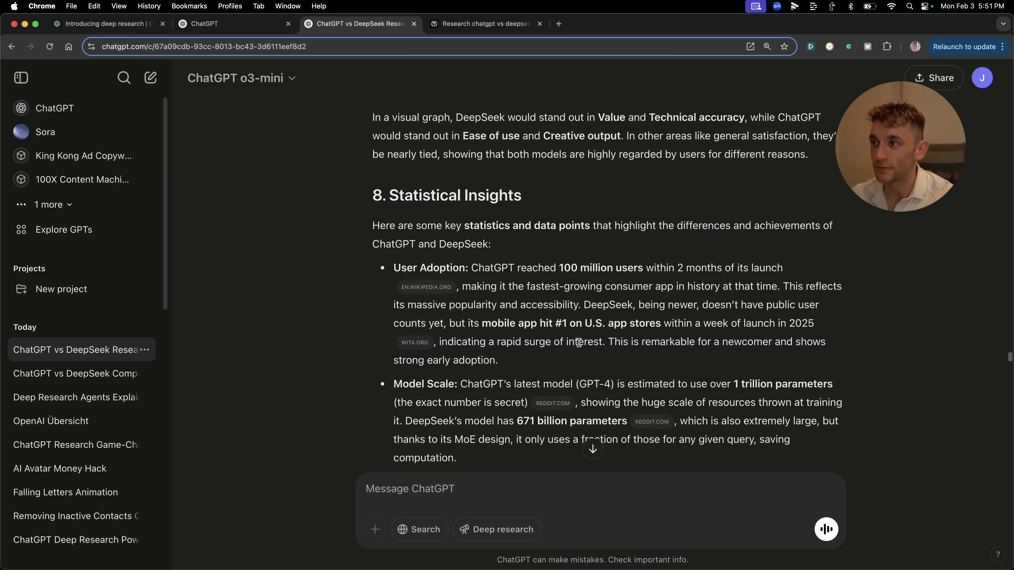
scroll(579, 341, down, 20)
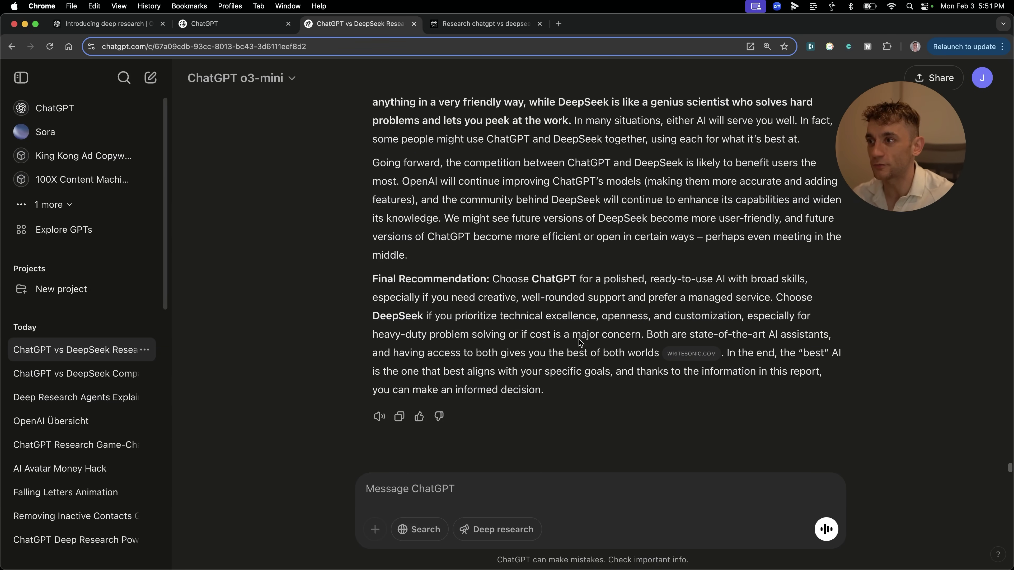
drag(575, 412, 493, 280)
scroll(446, 297, up, 20)
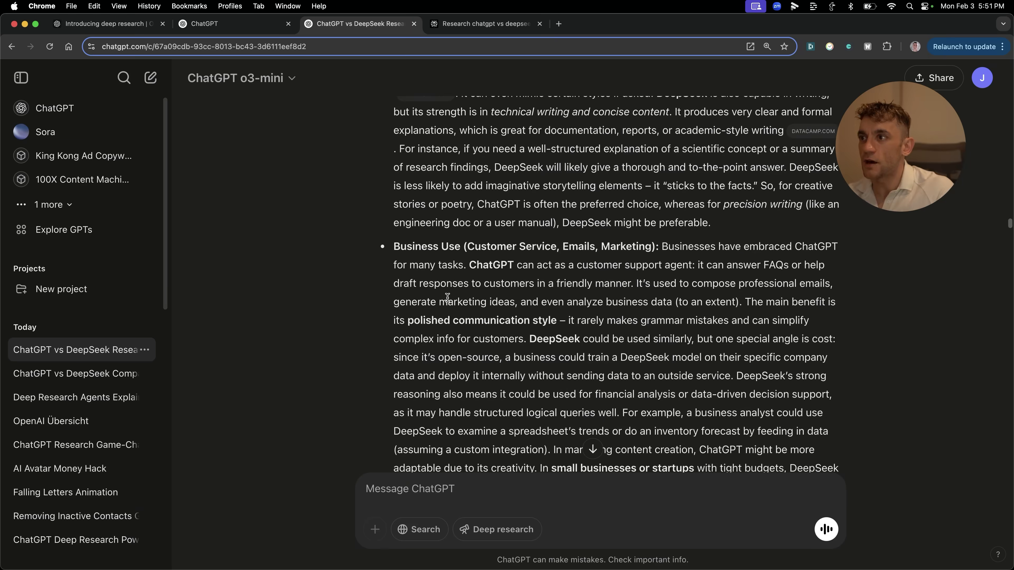
scroll(447, 297, up, 20)
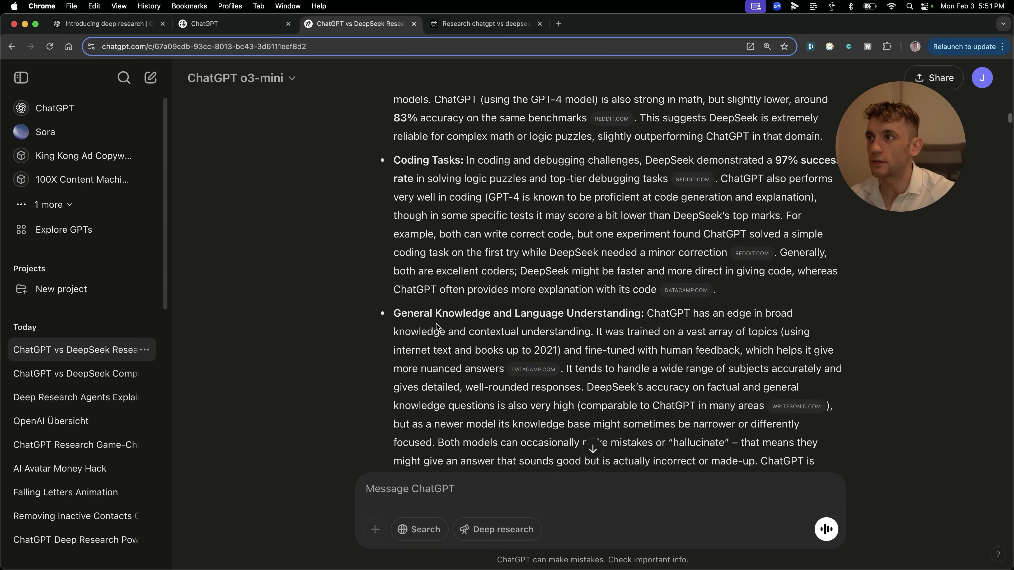
scroll(437, 325, up, 20)
- Count the report's words with Word Counter Plus: 10681 words
shift+click(359, 234)
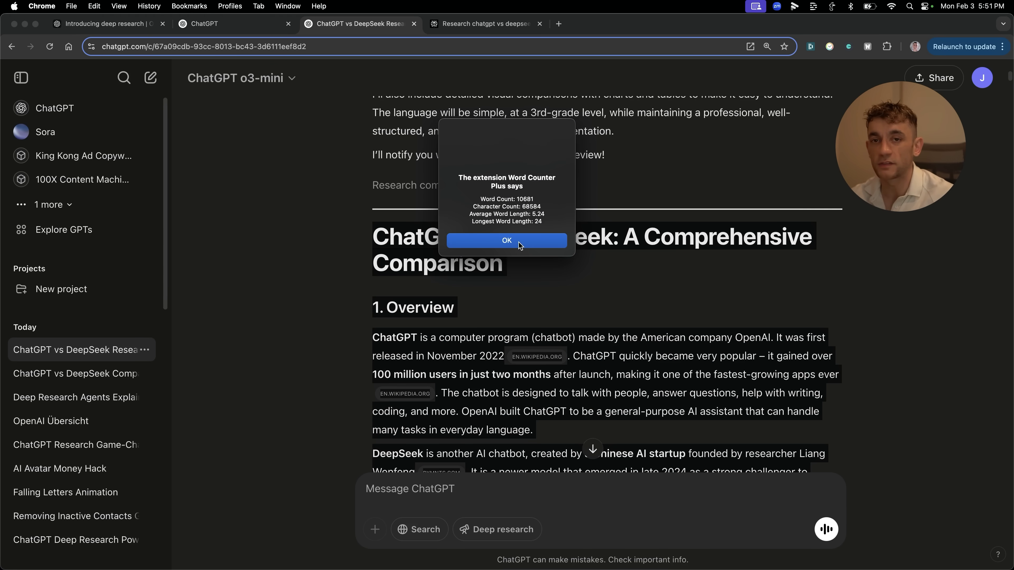
click(519, 242)
click(566, 326)
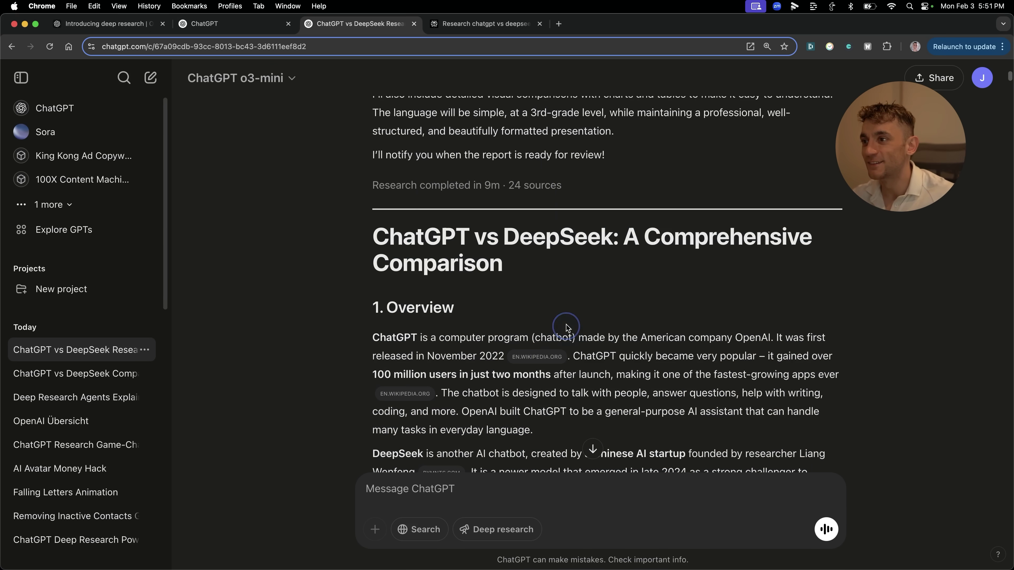
- Move down through General Capabilities to the Feature Comparison Table's Creator & Origin row
scroll(567, 326, down, 5)
scroll(585, 309, down, 5)
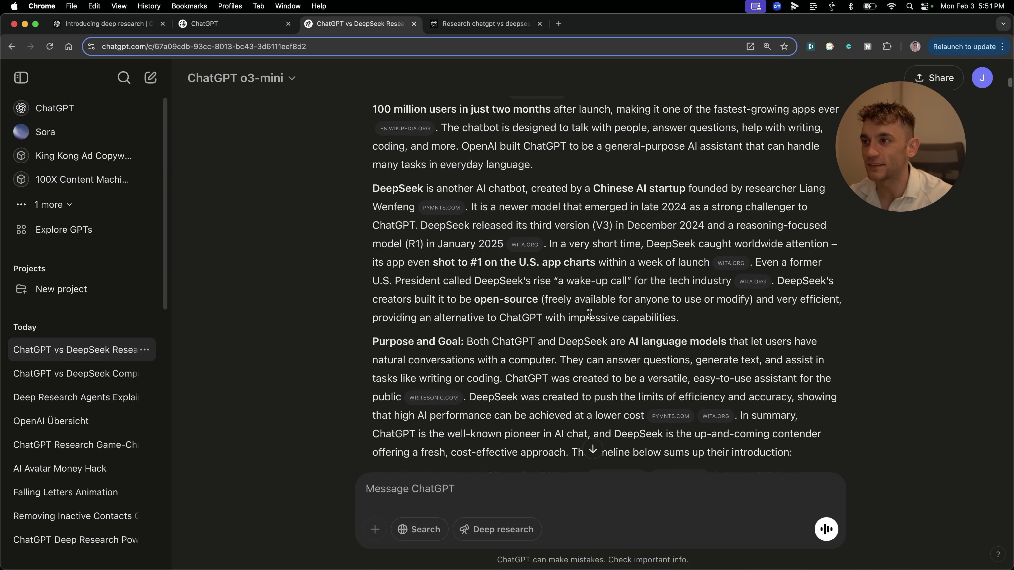
scroll(499, 246, down, 10)
shift+click(584, 298)
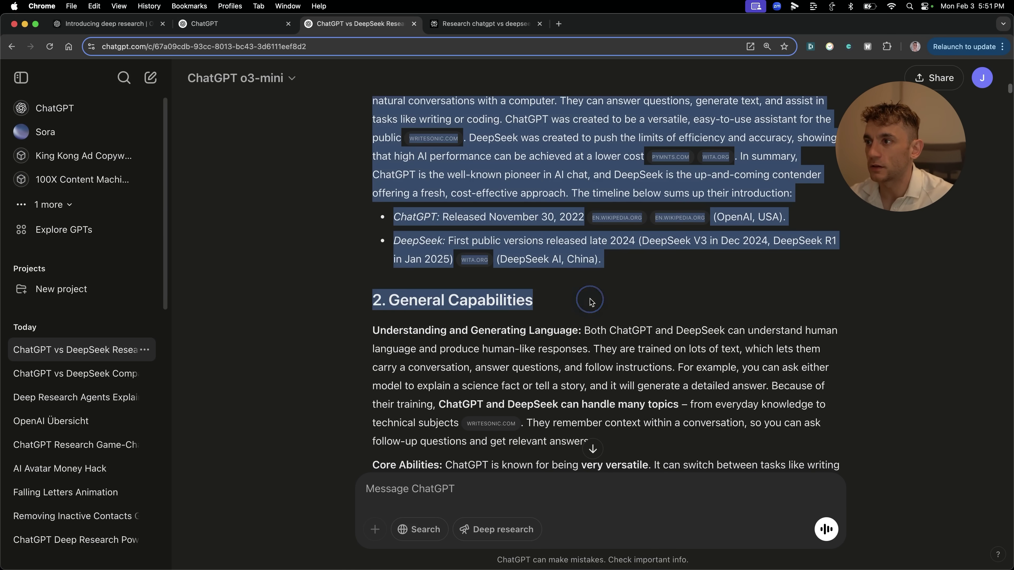
click(392, 300)
double_click(392, 300)
scroll(578, 319, down, 20)
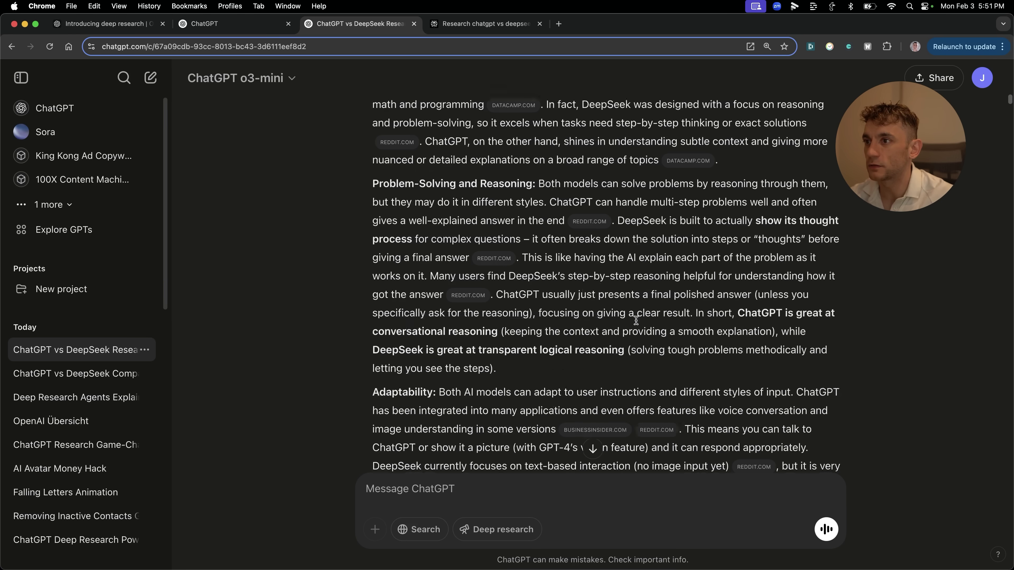
scroll(622, 328, down, 20)
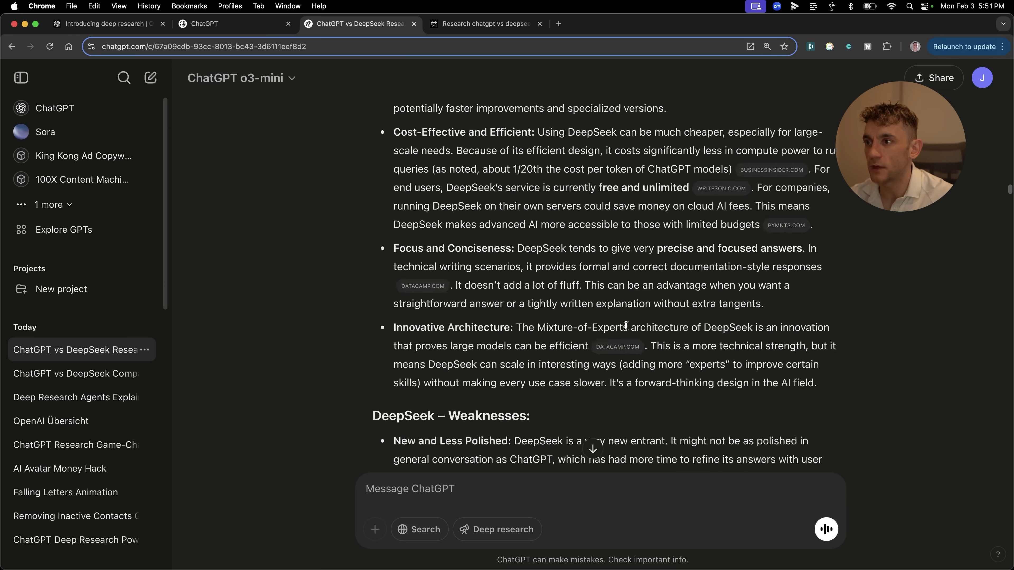
scroll(635, 331, down, 20)
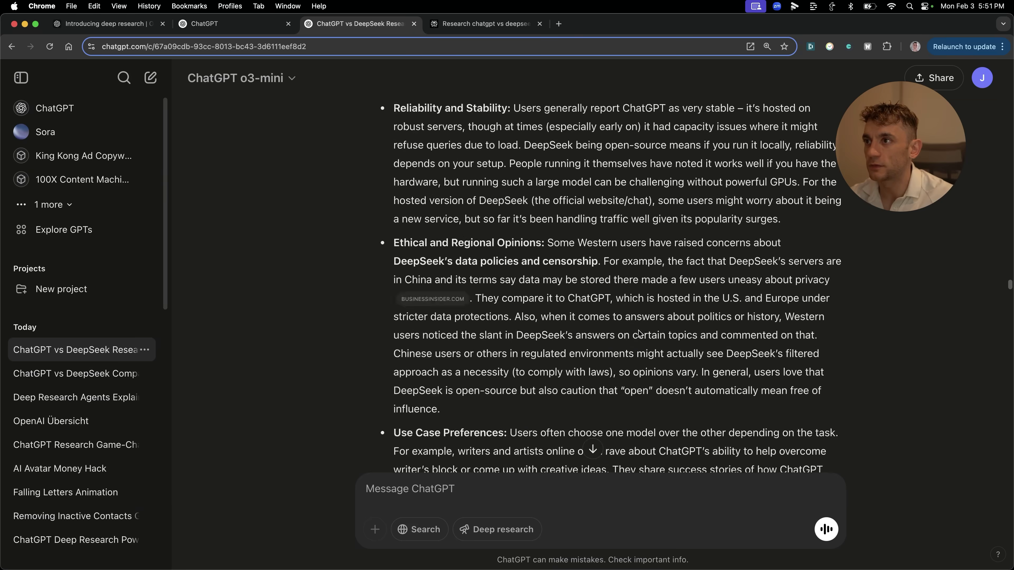
scroll(638, 329, down, 2)
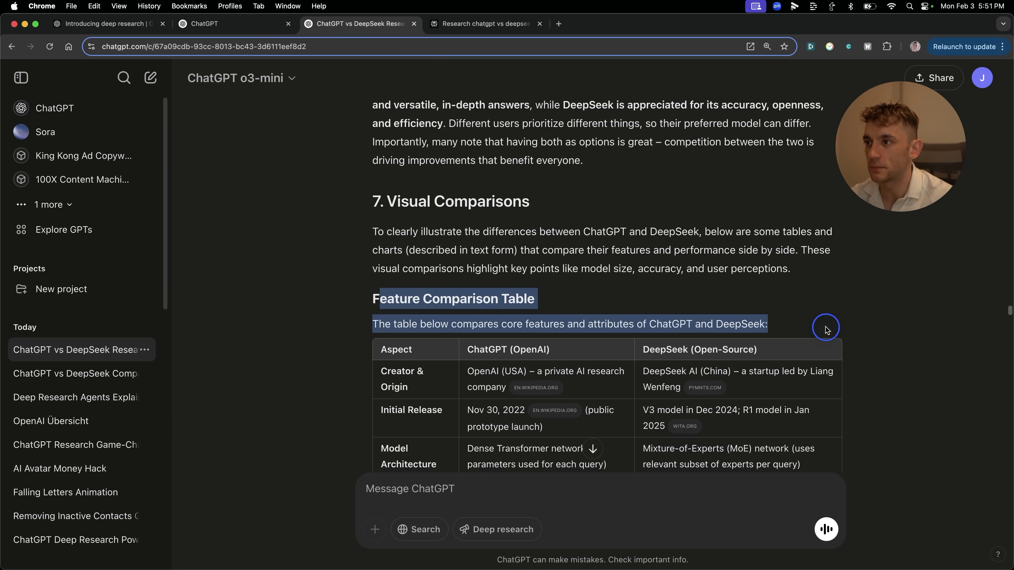
scroll(762, 322, down, 4)
drag(375, 199, 433, 215)
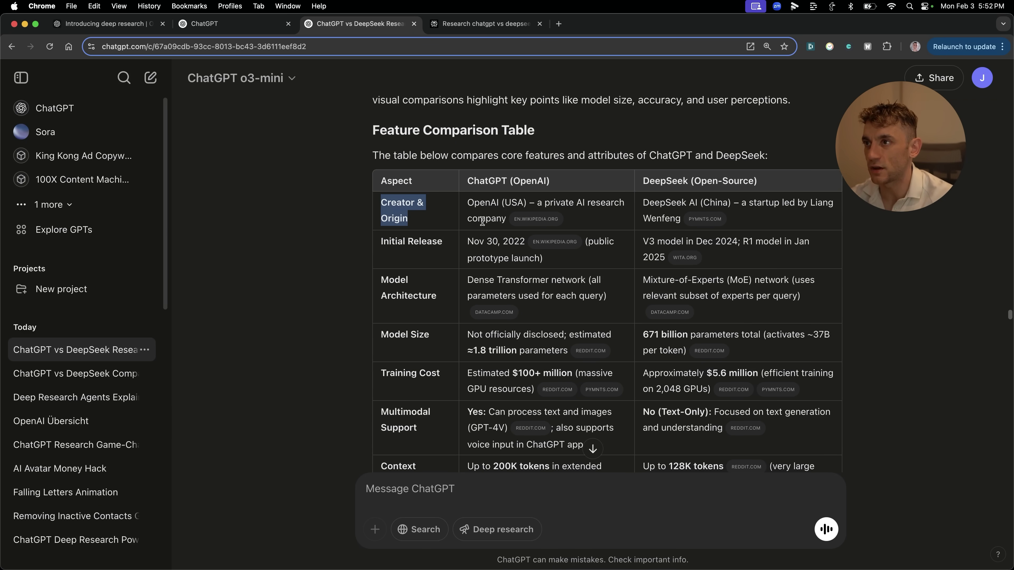
- Check the table's Model Architecture entry and the DeepSeek V3 and R1 release dates
drag(379, 276, 459, 317)
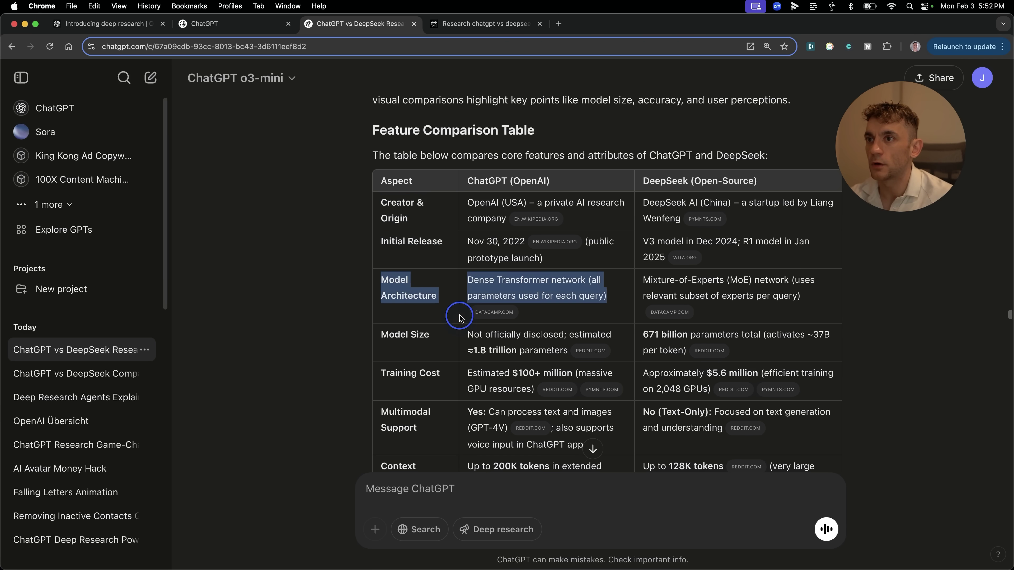
drag(683, 241, 738, 242)
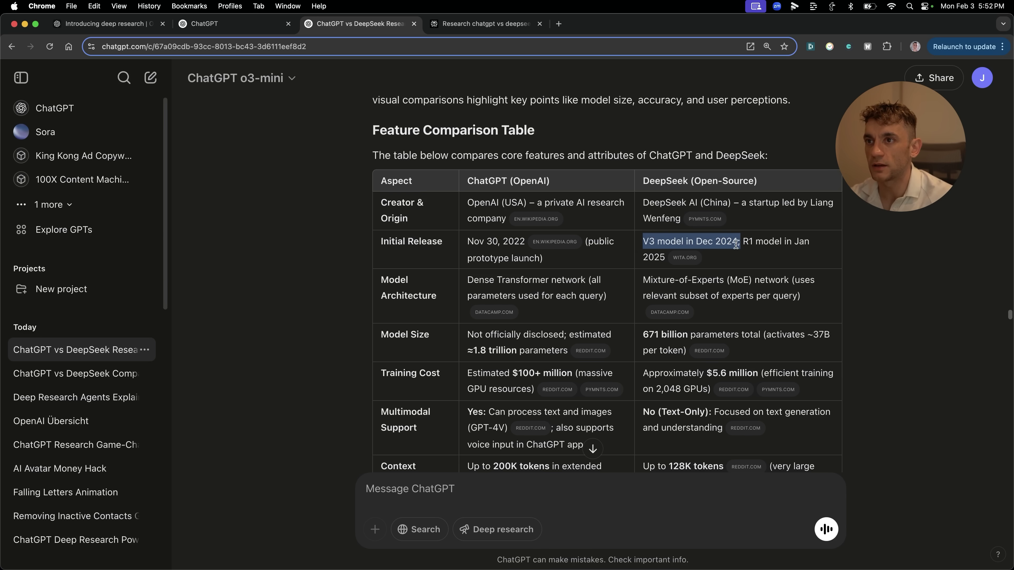
click(772, 240)
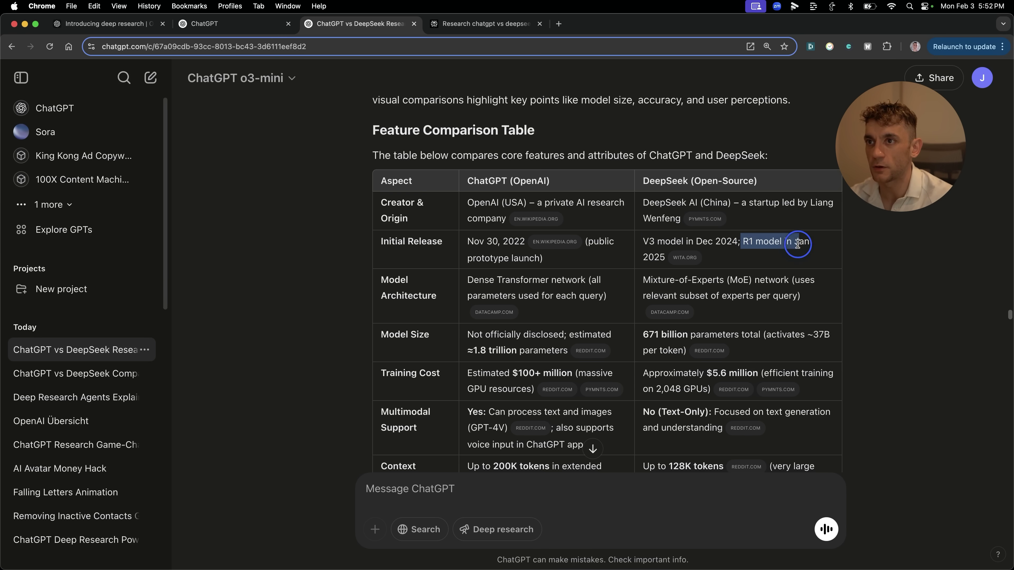
click(652, 258)
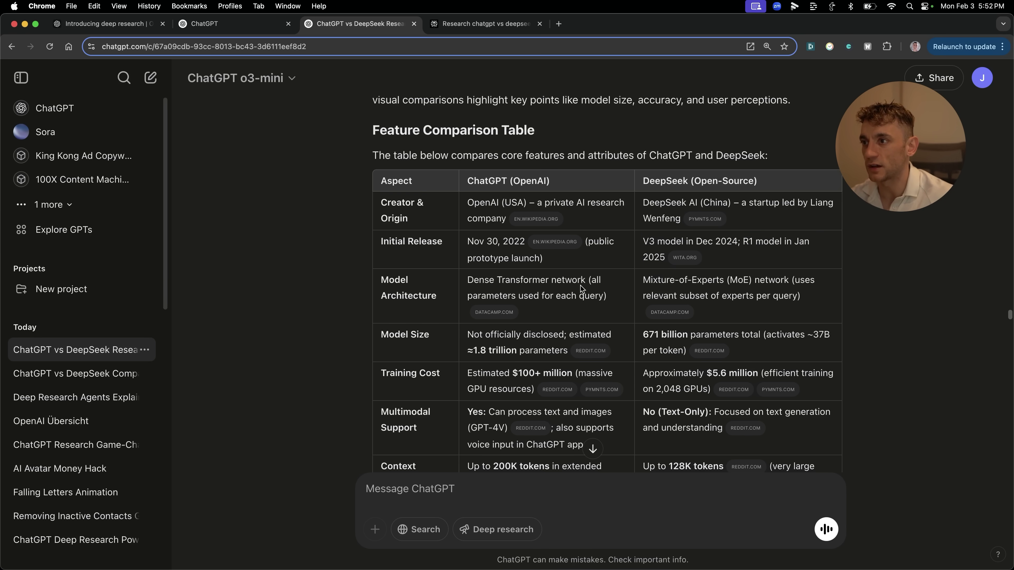
- Move to the User Satisfaction Comparison and select its ease-of-use rating
scroll(604, 305, down, 5)
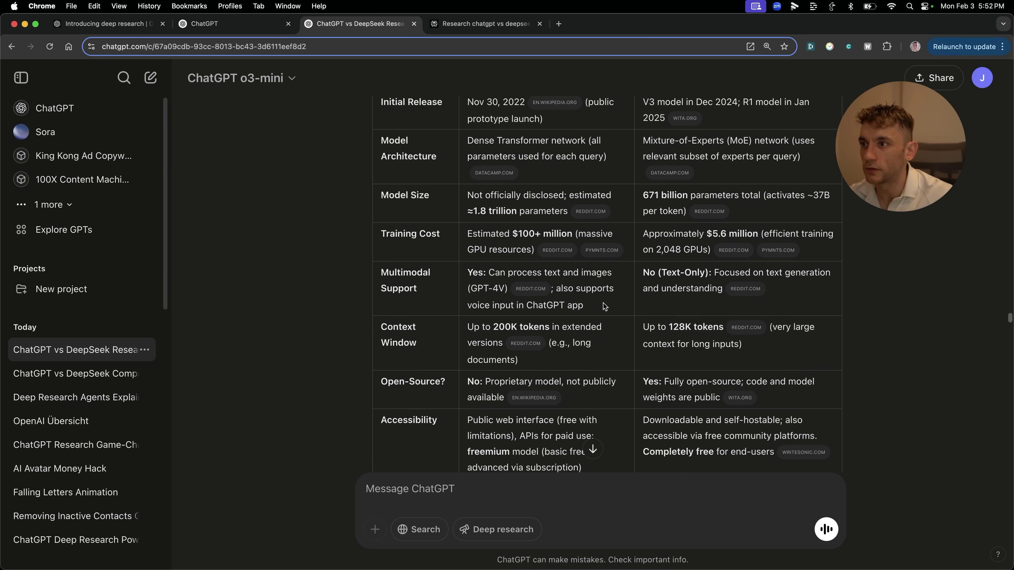
scroll(604, 306, down, 8)
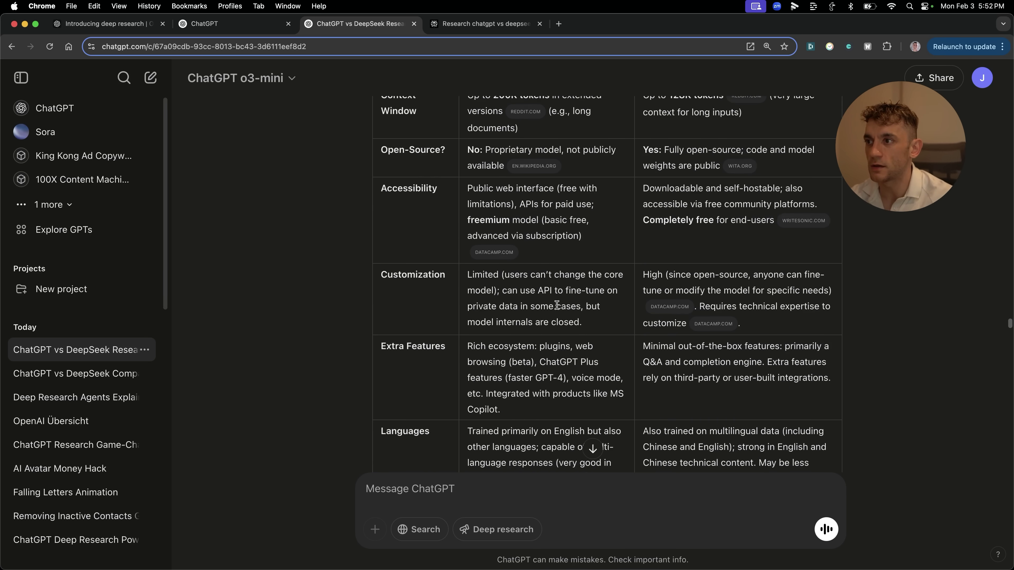
scroll(557, 305, down, 20)
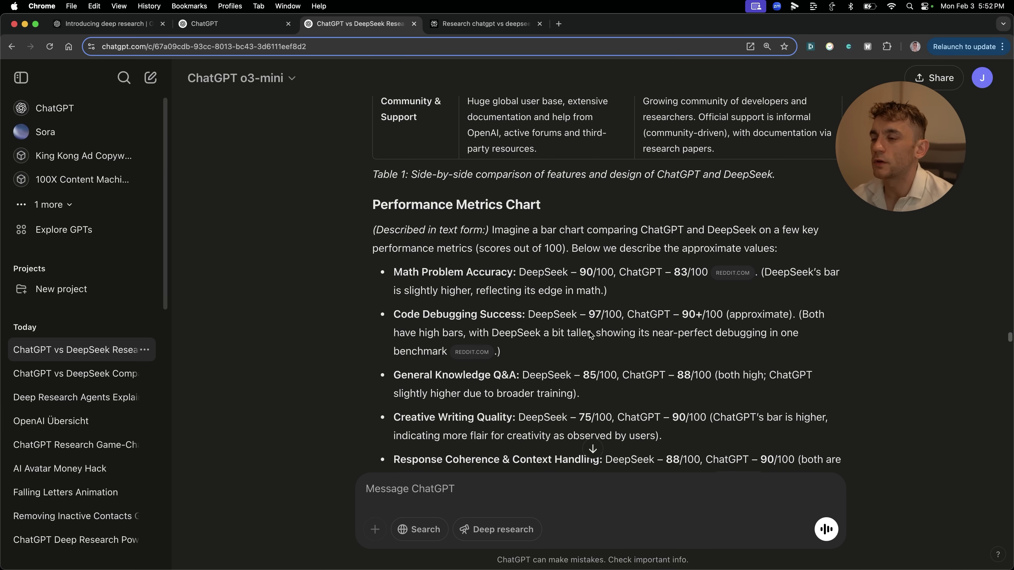
scroll(591, 335, down, 20)
scroll(557, 328, up, 10)
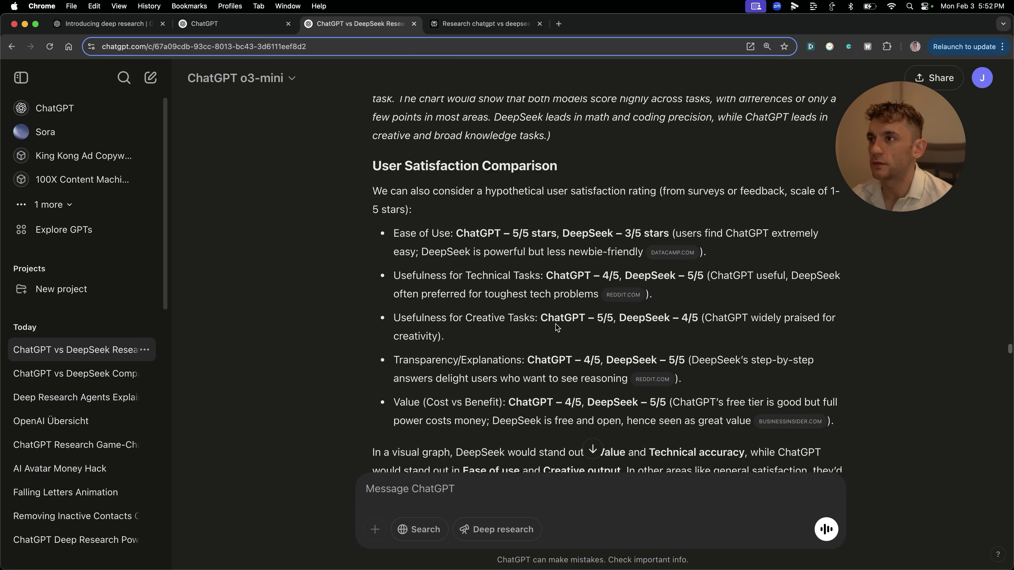
scroll(555, 324, up, 3)
drag(365, 255, 619, 247)
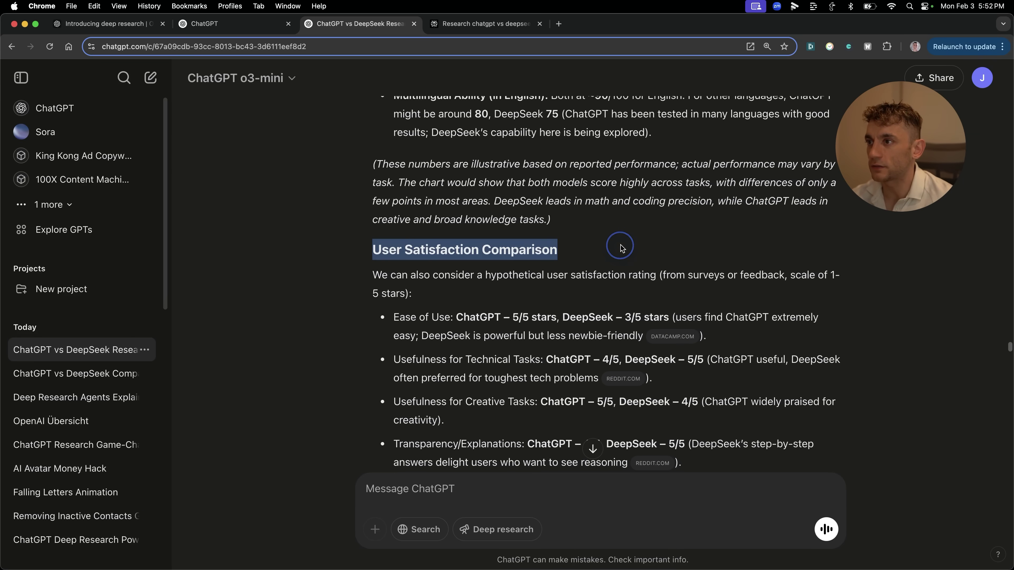
scroll(620, 247, down, 2)
- Open the cited DataCamp article, dismiss Google sign-in, and select the customization and ease-of-use paragraph
click(675, 245)
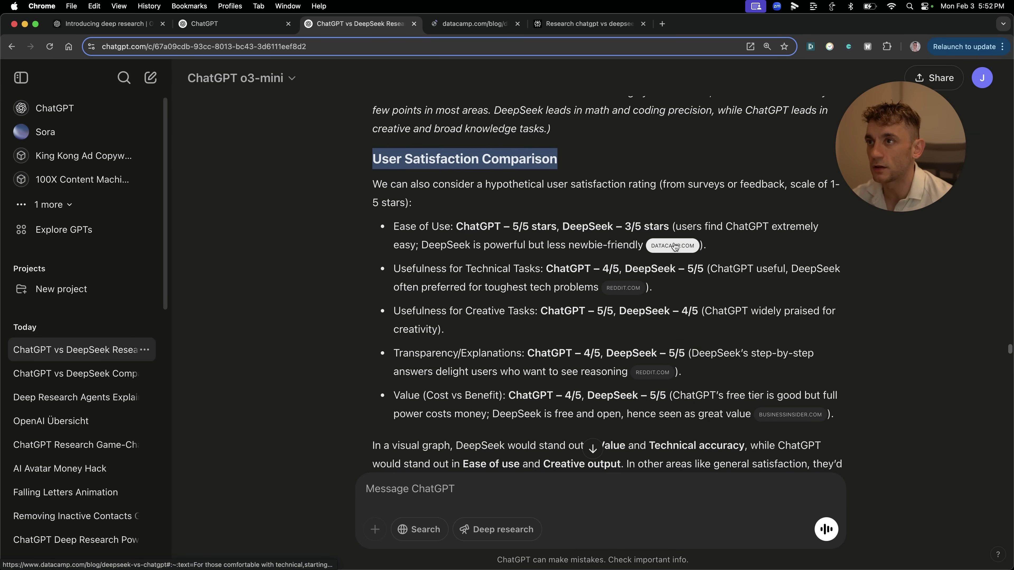
click(465, 23)
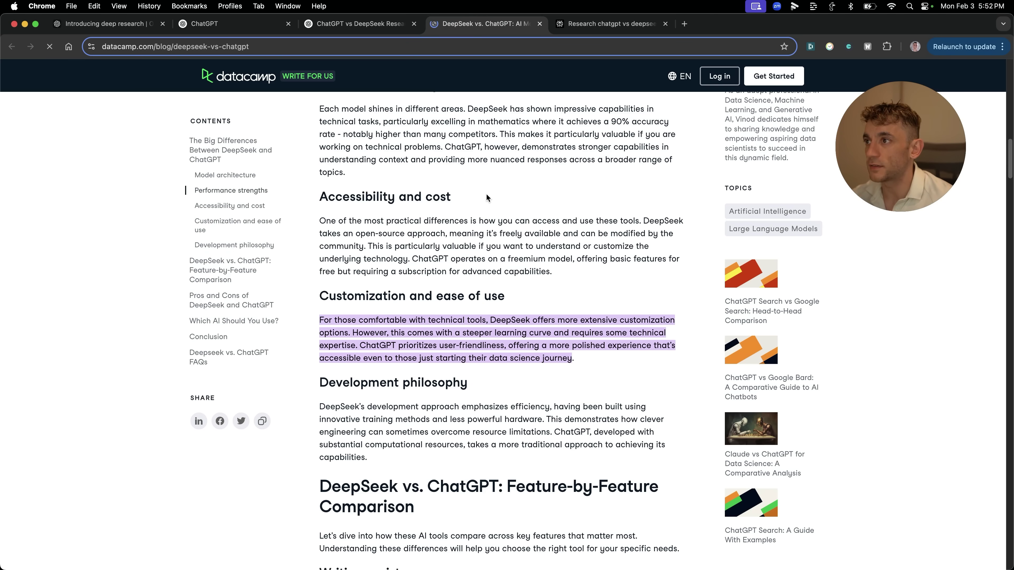
scroll(486, 196, down, 3)
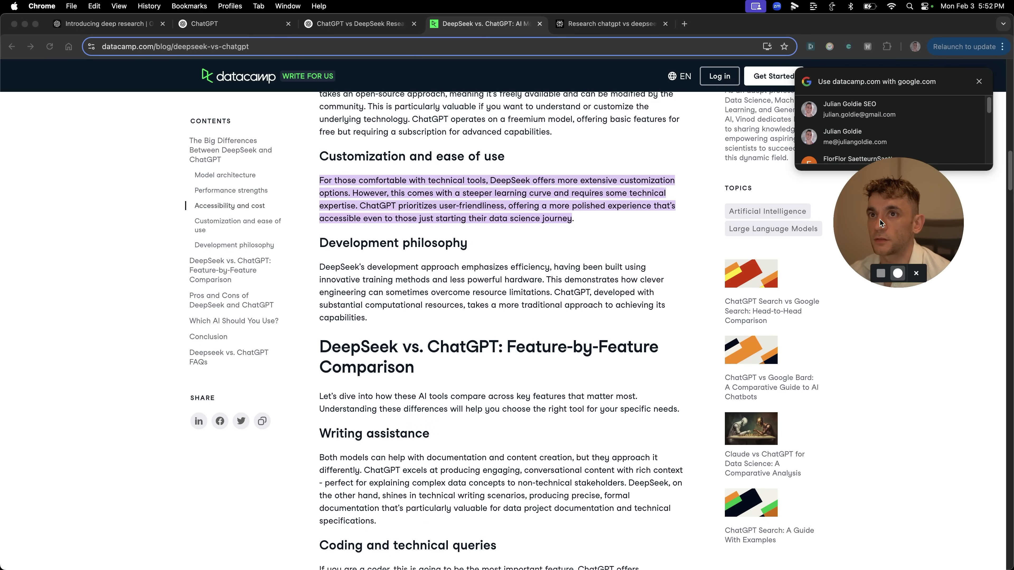
click(979, 83)
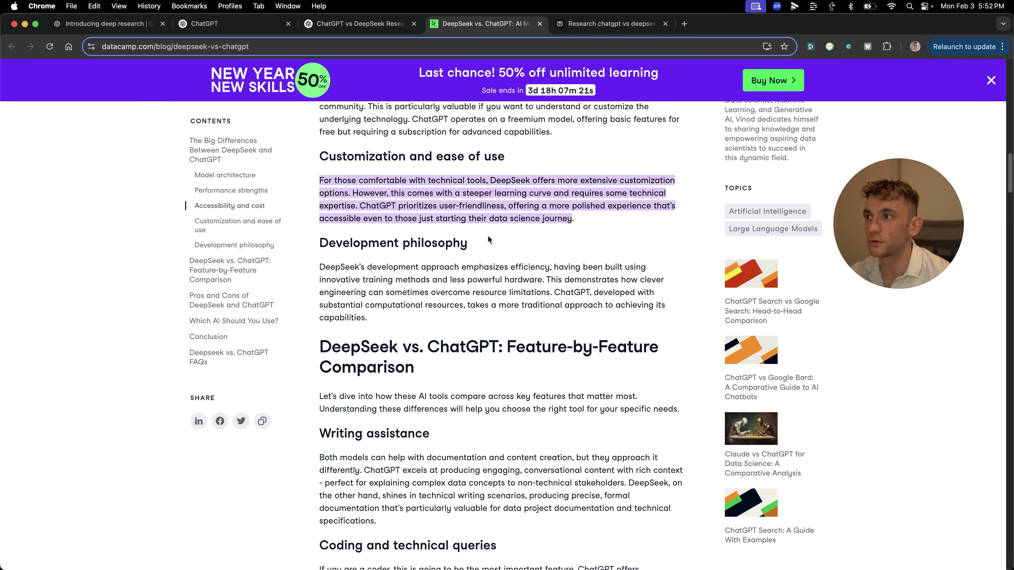
scroll(450, 200, down, 1)
triple_click(450, 204)
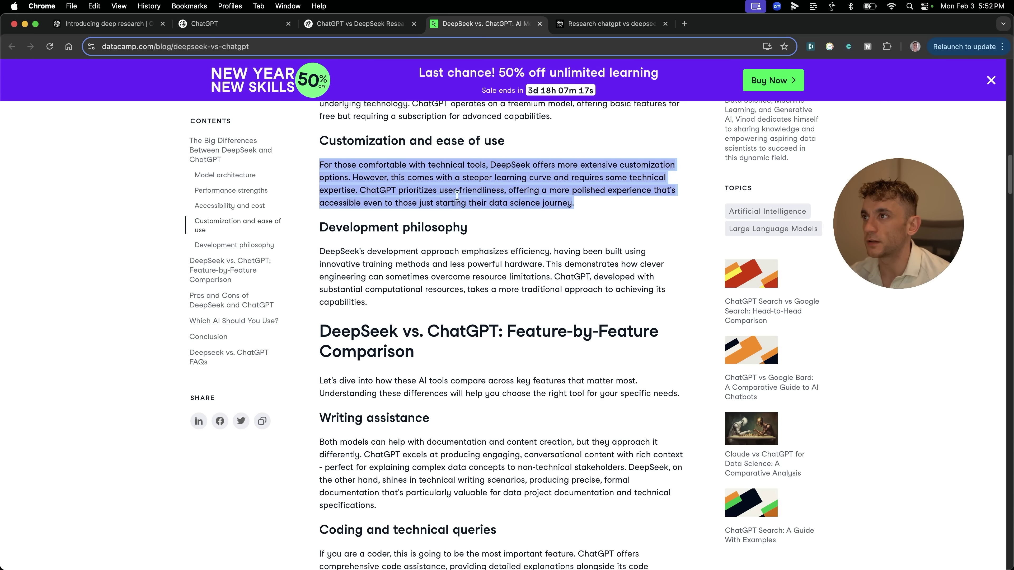
scroll(459, 240, up, 7)
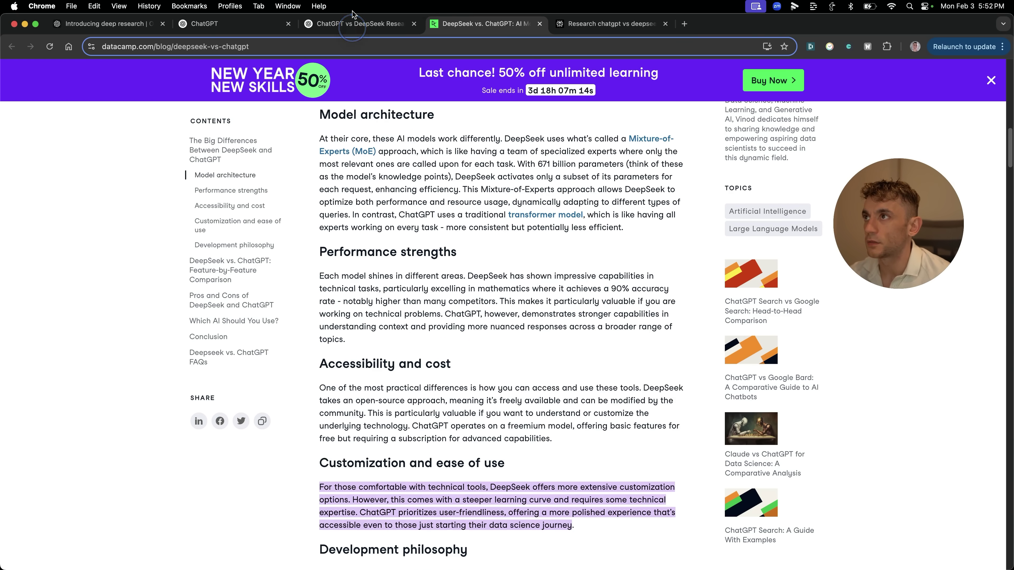
click(352, 16)
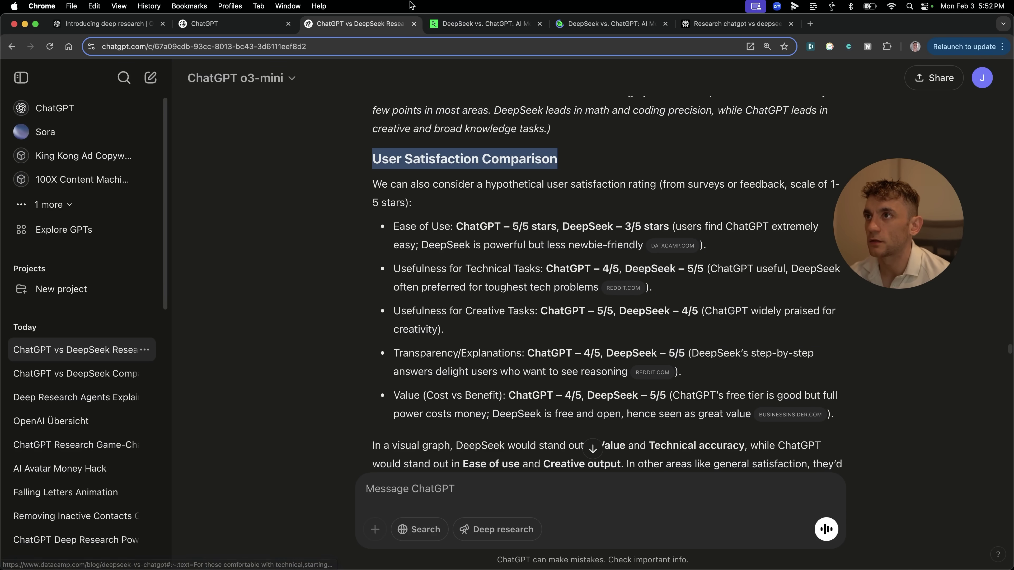
- Glance at the DataCamp article, then scroll back through the research report
click(485, 22)
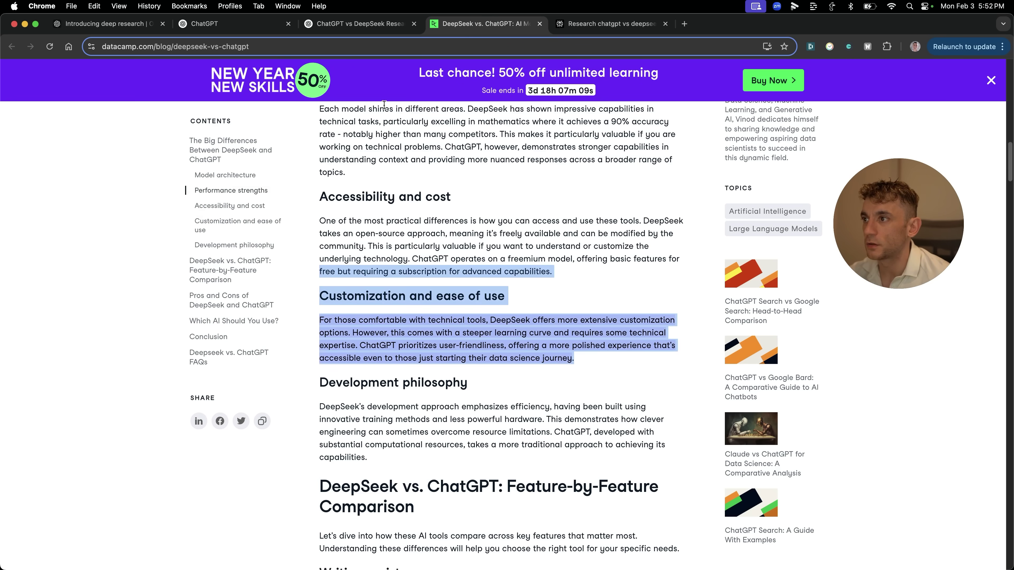
click(346, 34)
scroll(555, 326, down, 5)
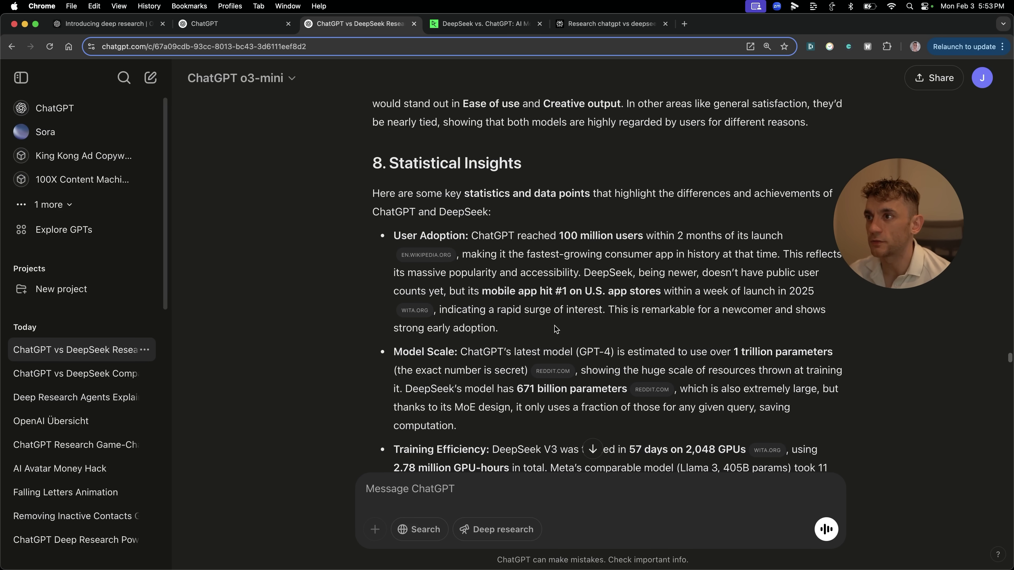
scroll(566, 304, down, 2)
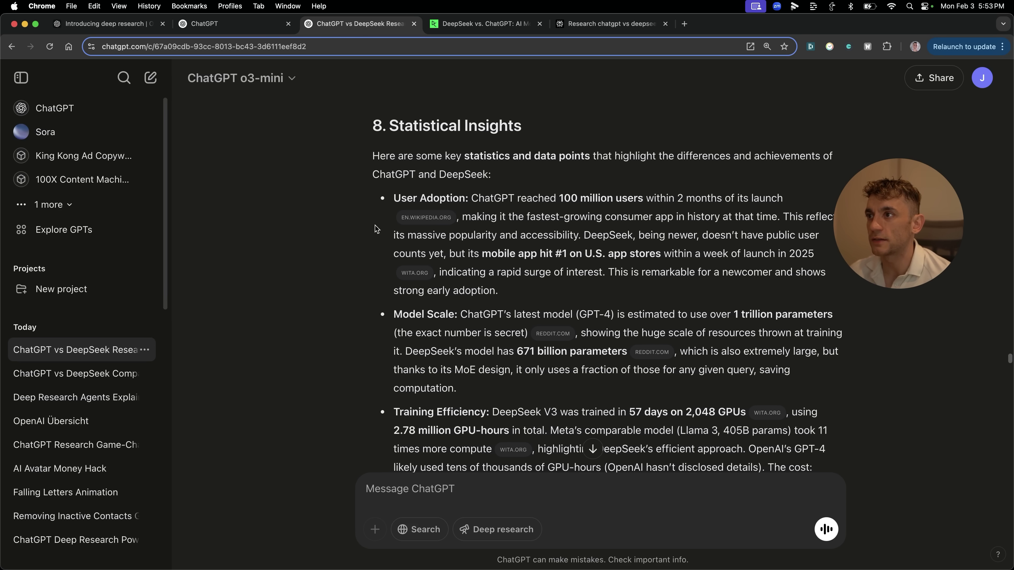
scroll(438, 247, down, 4)
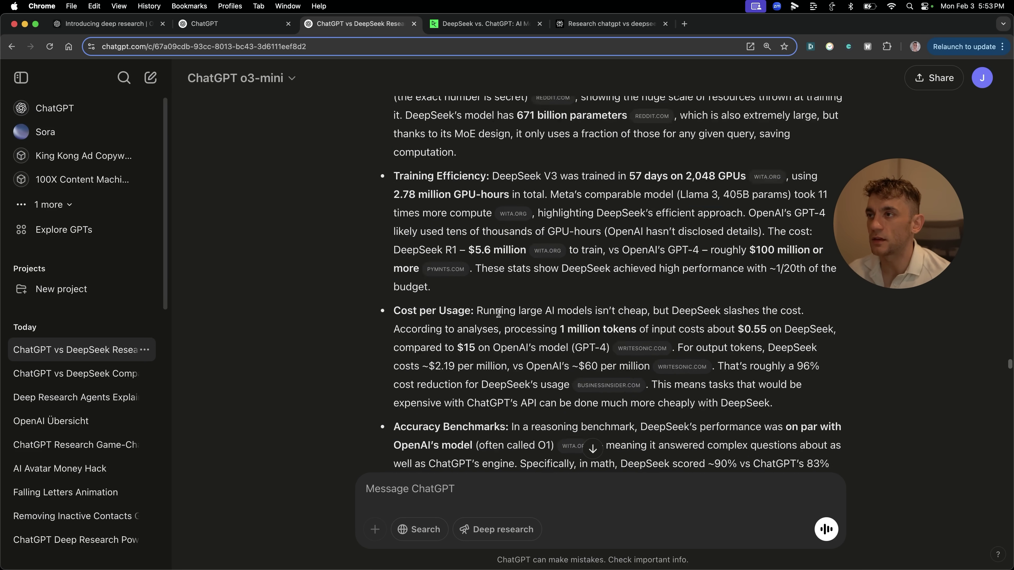
scroll(503, 295, down, 5)
scroll(501, 294, up, 20)
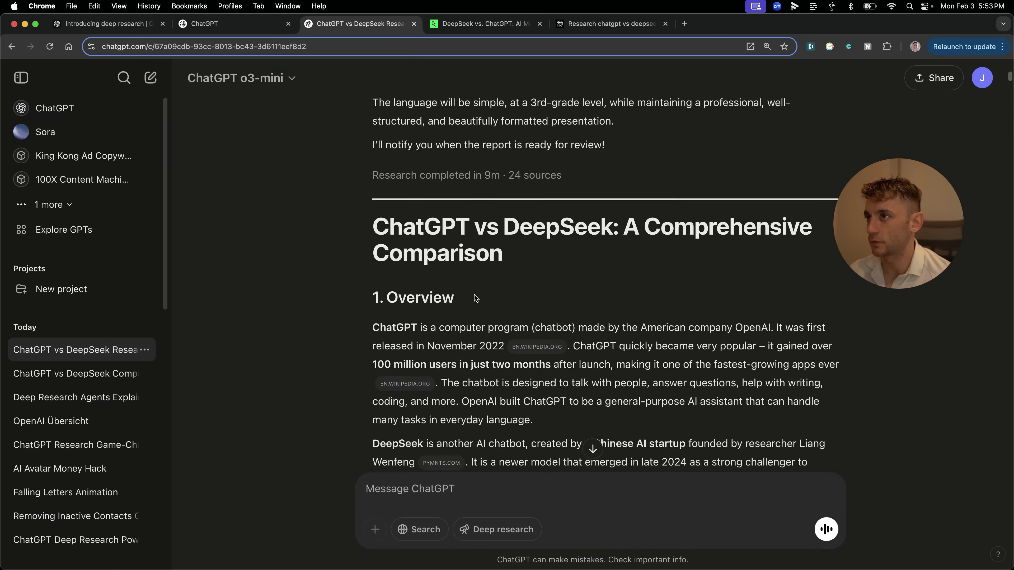
scroll(476, 298, up, 10)
scroll(419, 383, down, 15)
scroll(415, 320, up, 5)
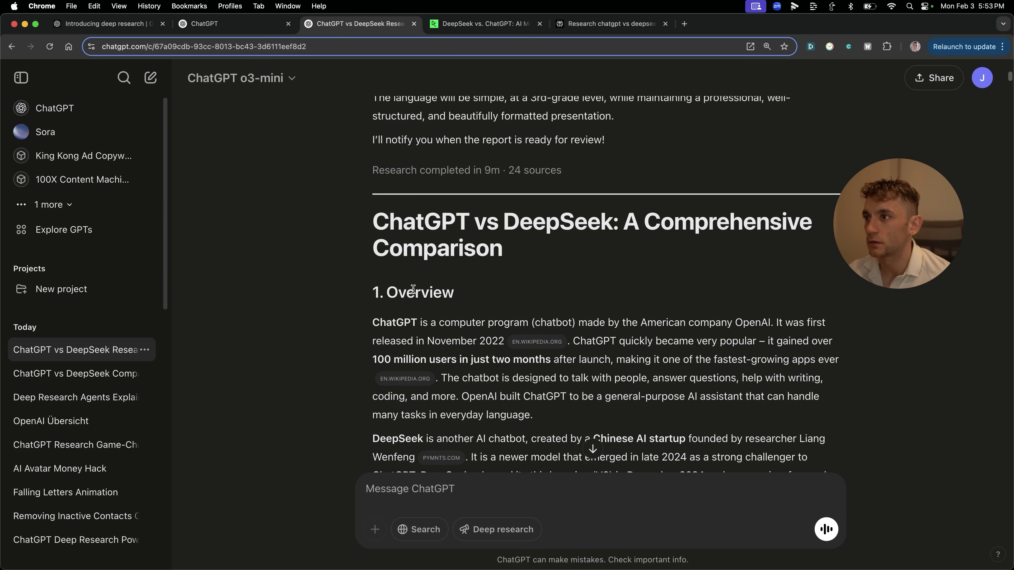
- Copy the whole report into a new chat with the three 30-second video scripts prompt
drag(384, 219, 582, 396)
key(super+c)
key(super+t)
text(dhij)
key(super+v)
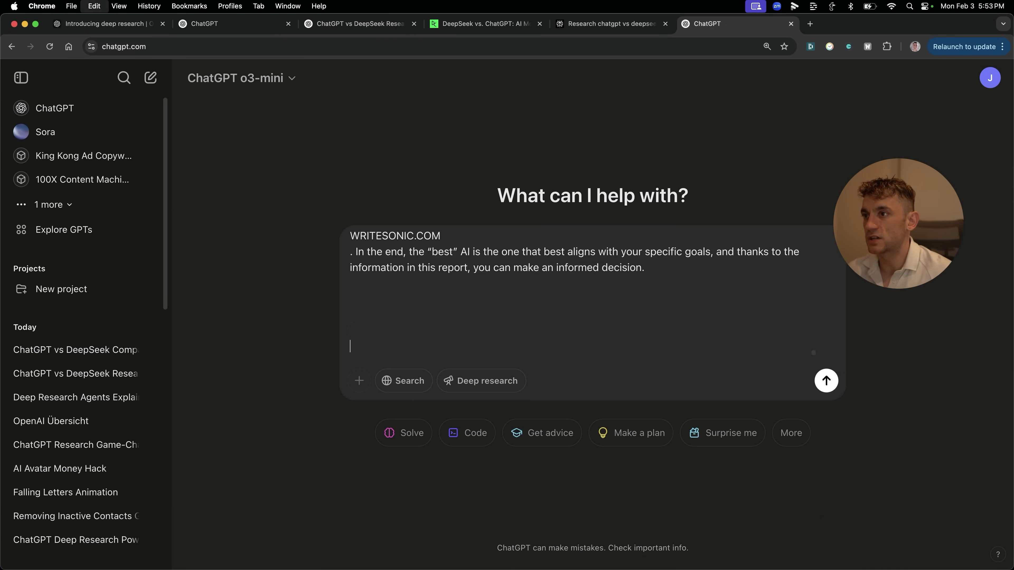
key(Return)
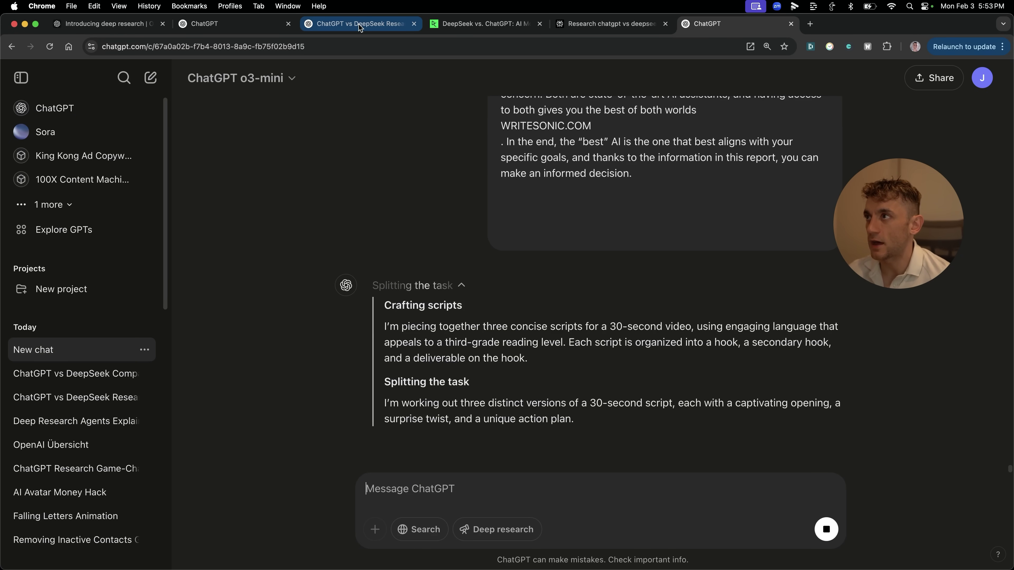
click(359, 24)
- Select the Final Recommendation paragraph and open its cited Writesonic source
click(474, 261)
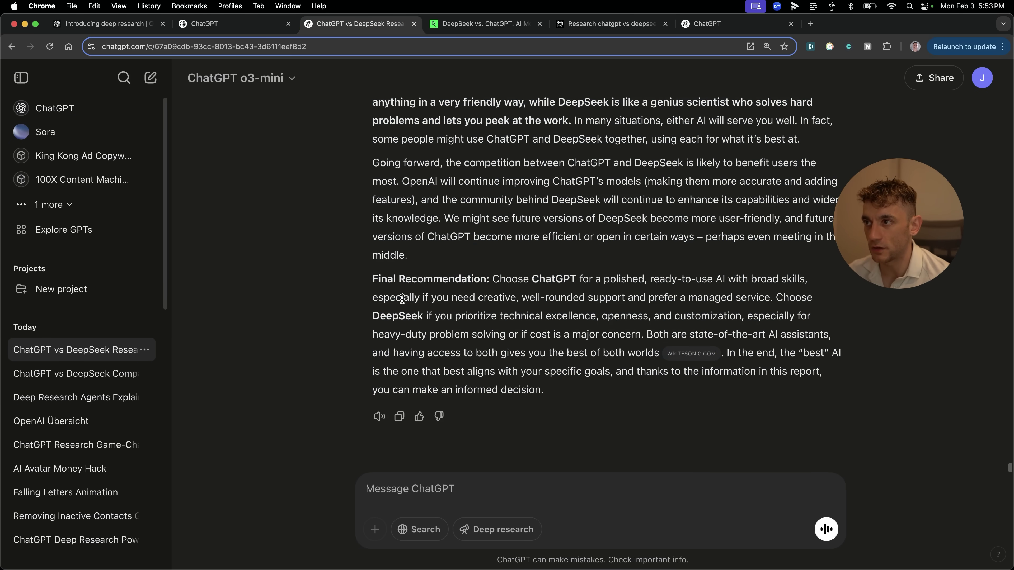
drag(376, 280, 510, 341)
click(691, 354)
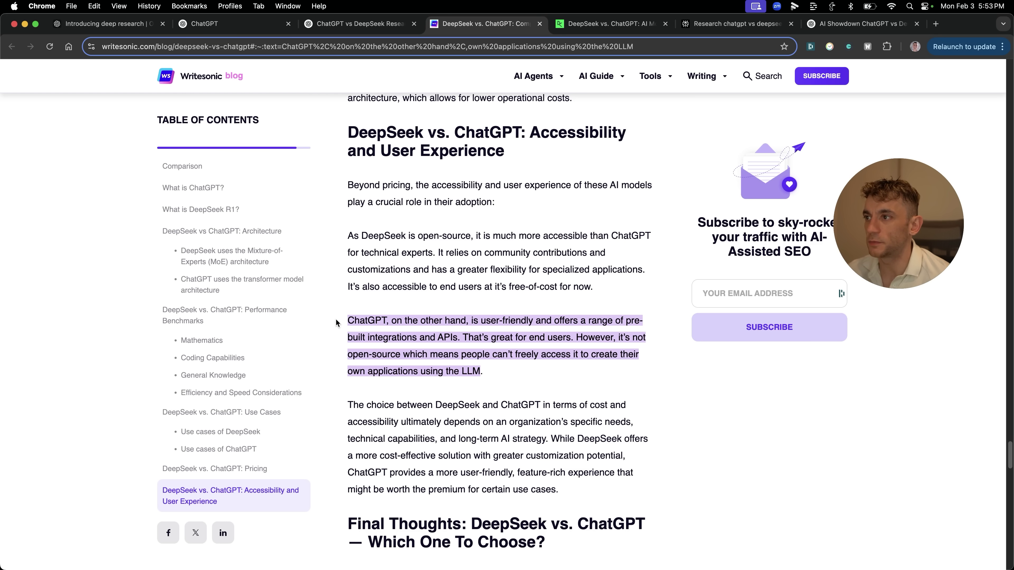
- Match the quoted passage against the URL's text fragment, then close the Writesonic article
drag(352, 316, 508, 375)
click(468, 346)
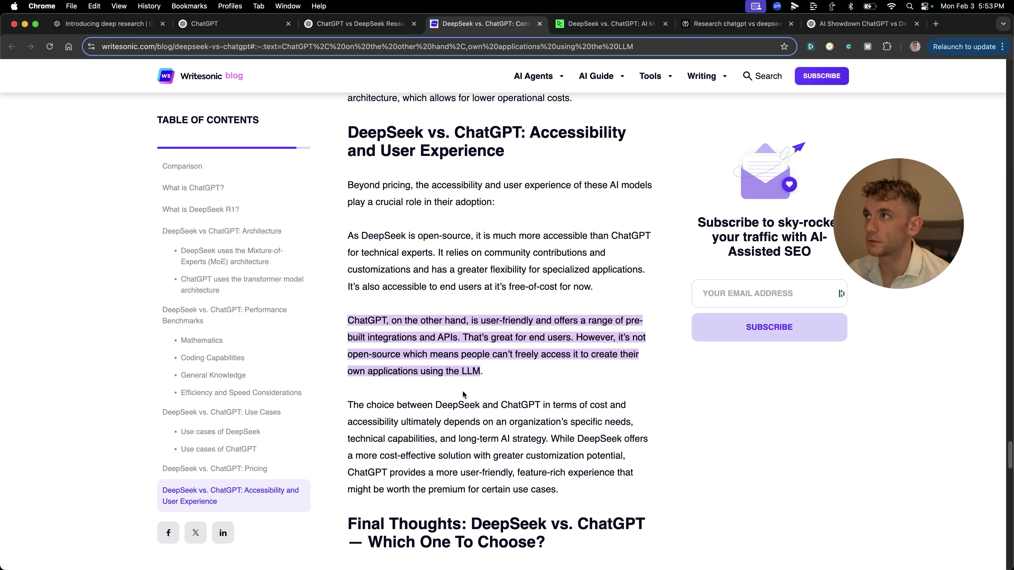
click(290, 46)
click(290, 46)
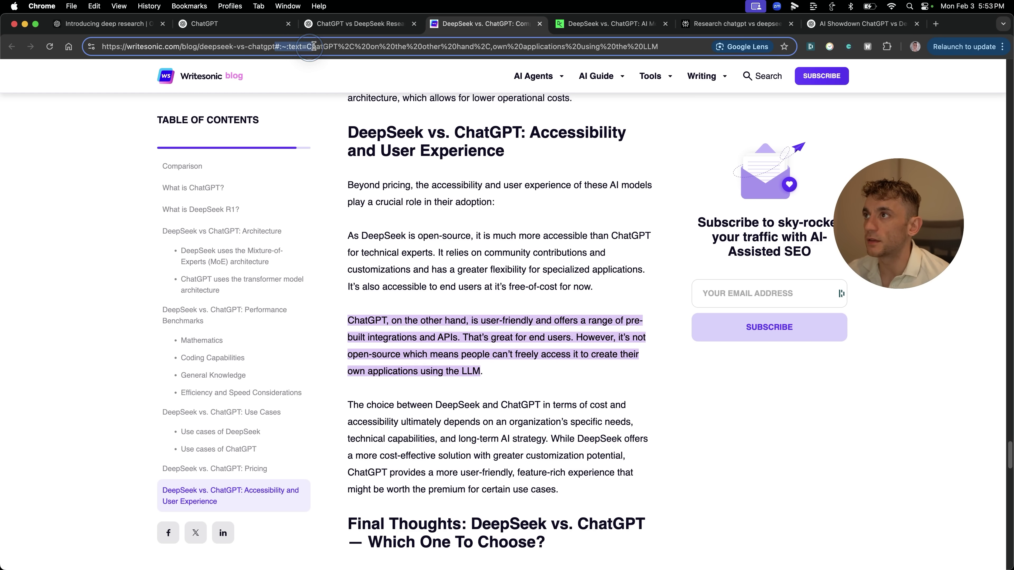
drag(308, 46, 603, 46)
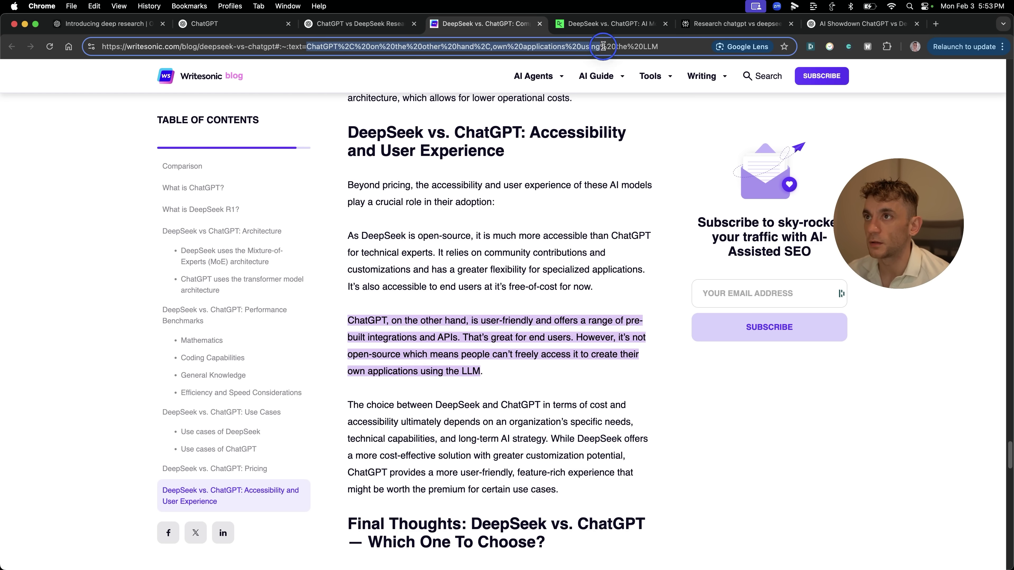
key(super+w)
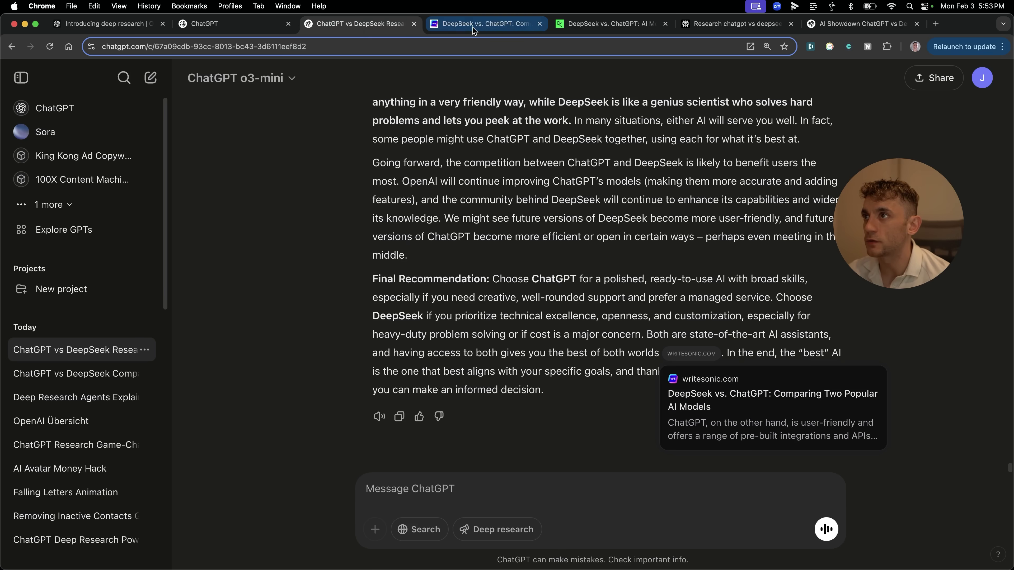
scroll(552, 388, up, 20)
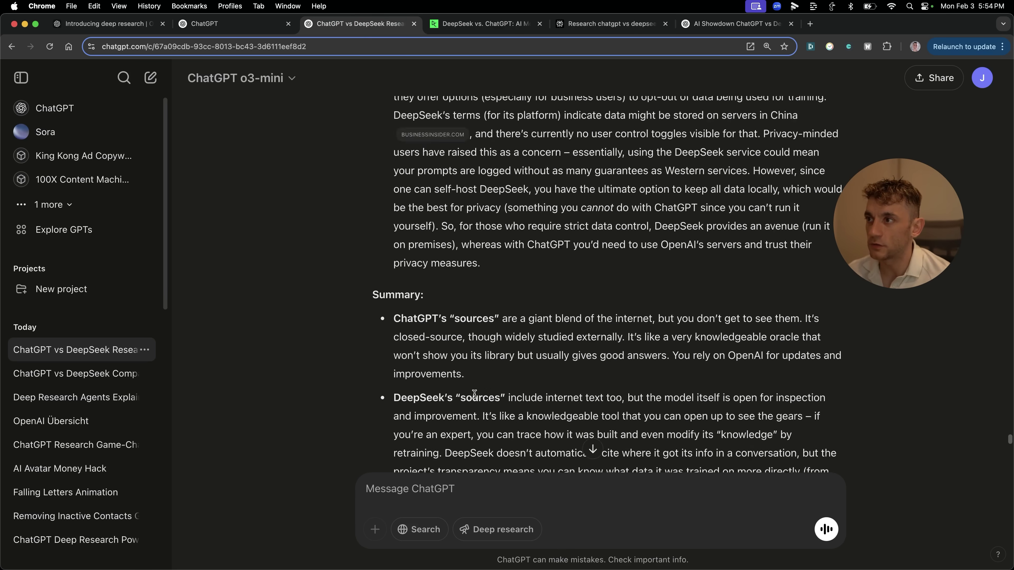
scroll(479, 406, up, 15)
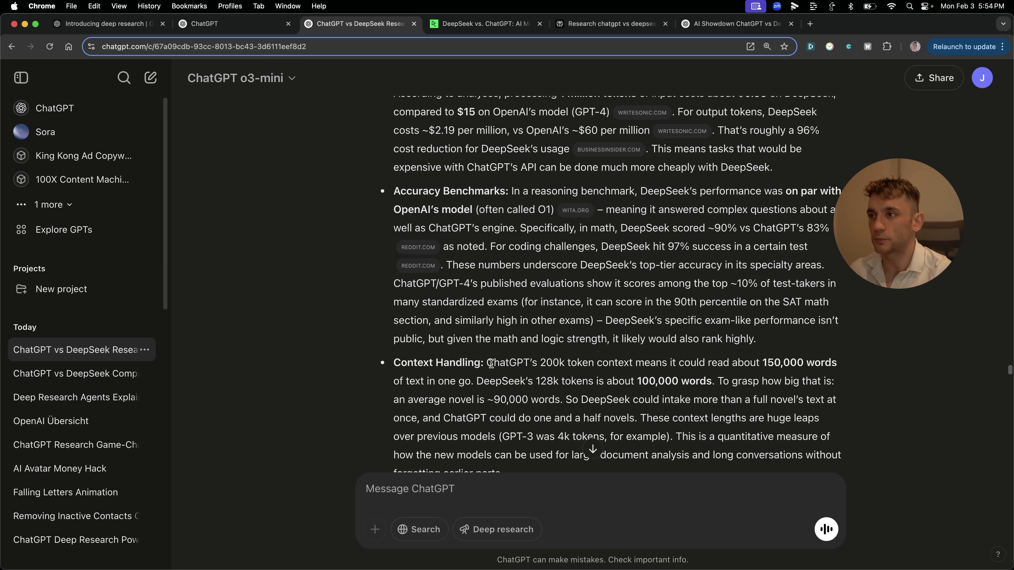
scroll(501, 306, down, 15)
scroll(509, 431, up, 7)
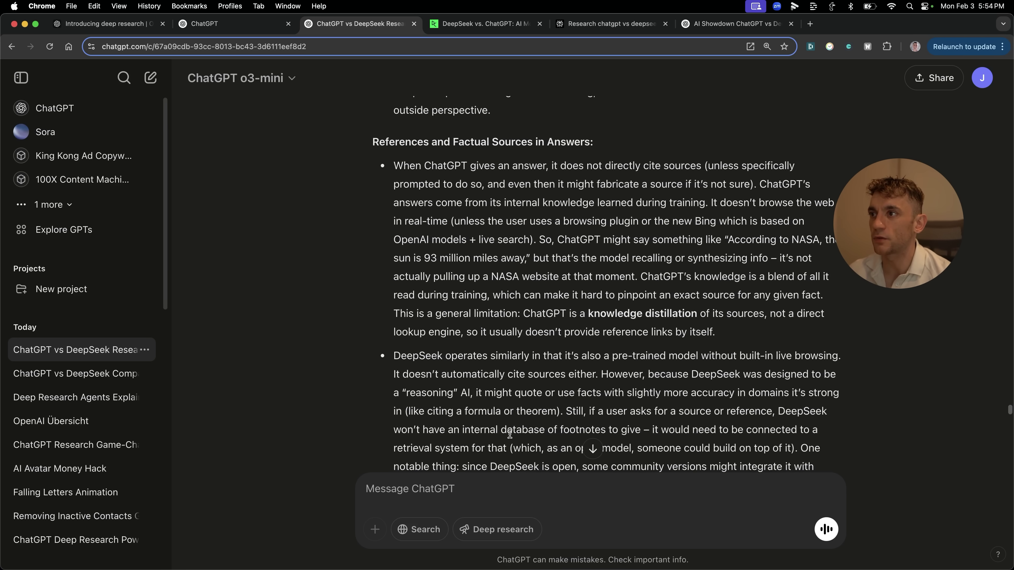
scroll(526, 437, down, 5)
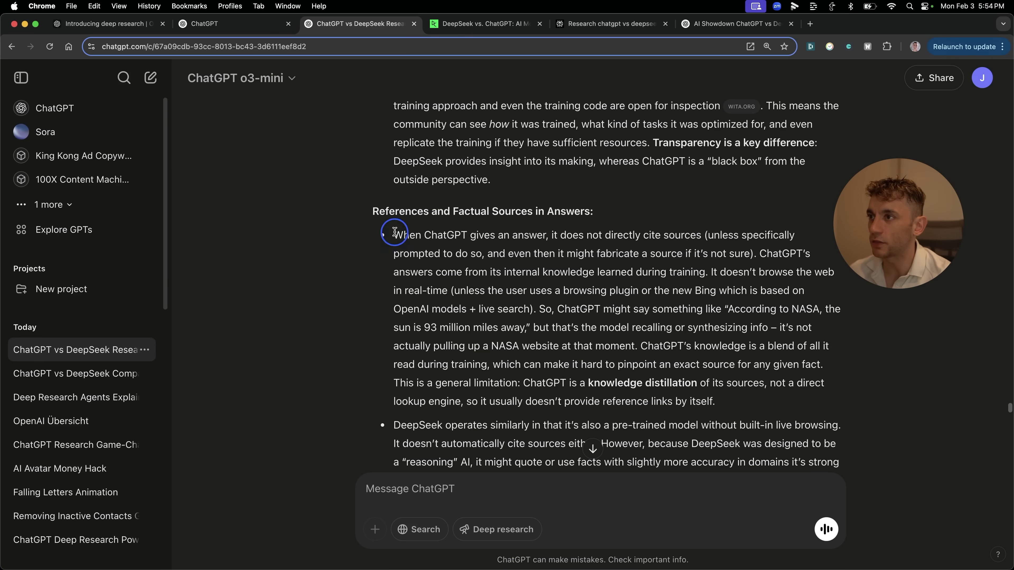
drag(394, 231, 790, 404)
click(668, 365)
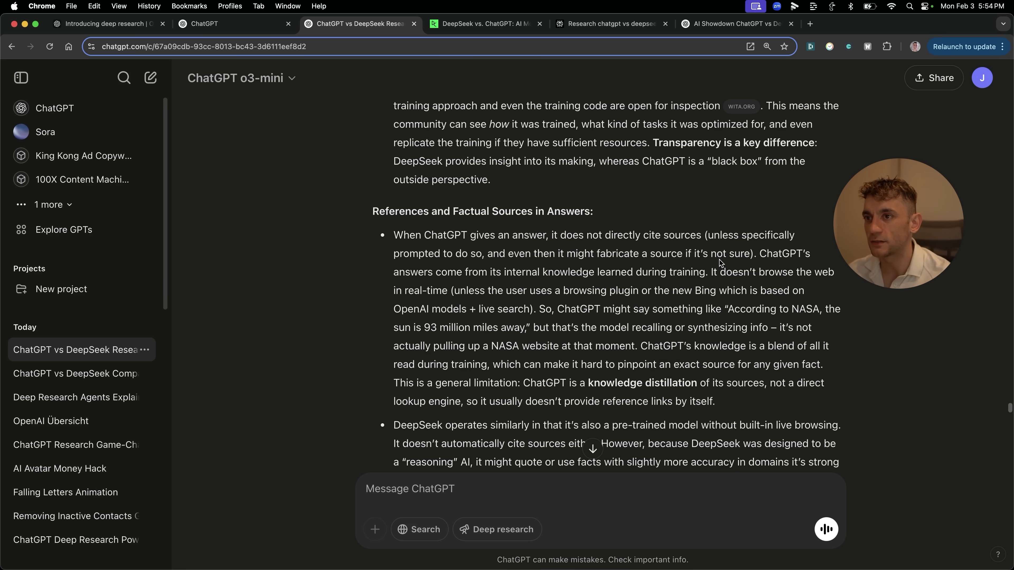
drag(378, 204, 602, 221)
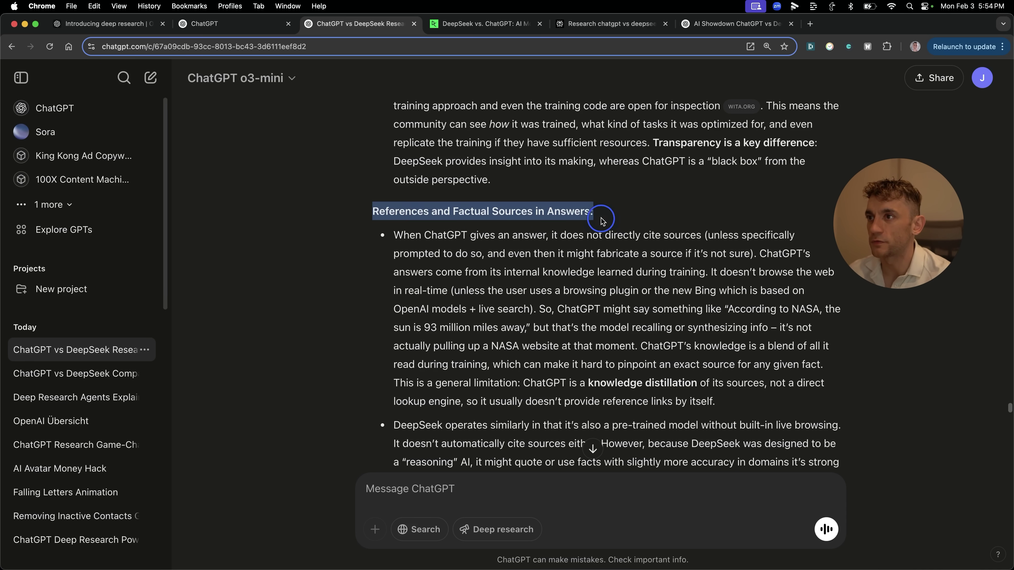
click(516, 284)
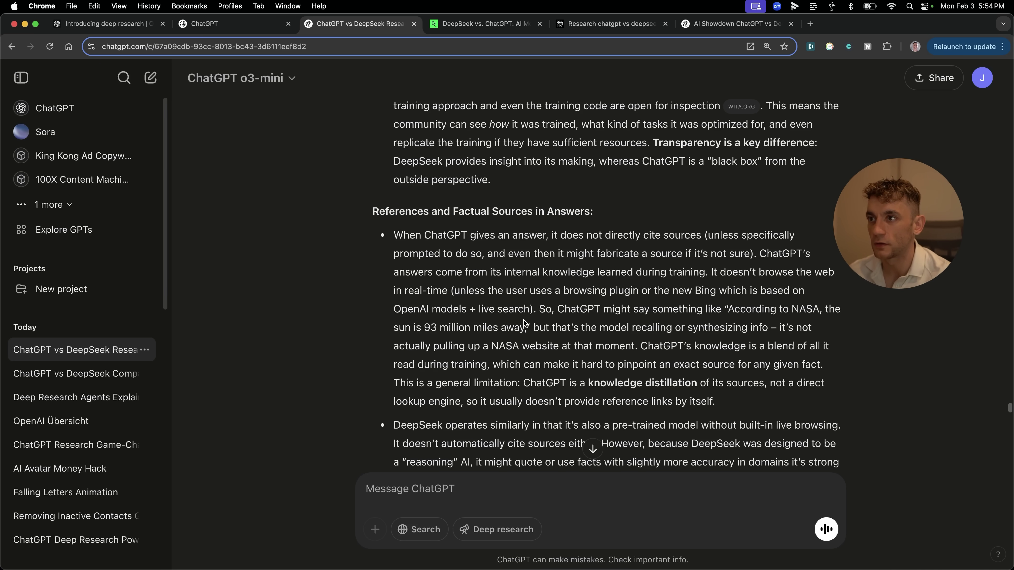
drag(537, 307, 640, 365)
scroll(641, 366, down, 3)
drag(492, 242, 792, 246)
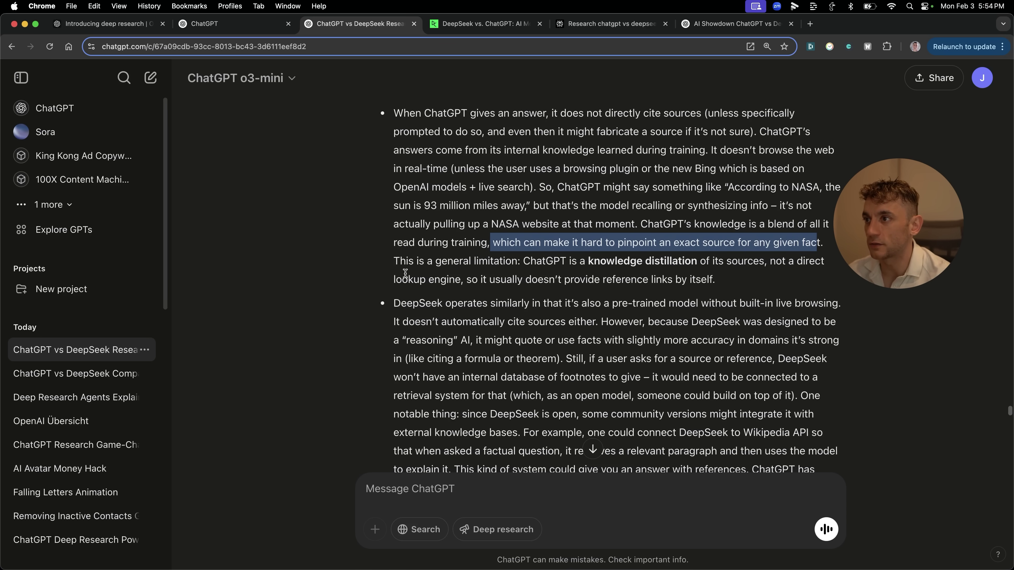
drag(395, 301, 840, 449)
scroll(663, 357, down, 3)
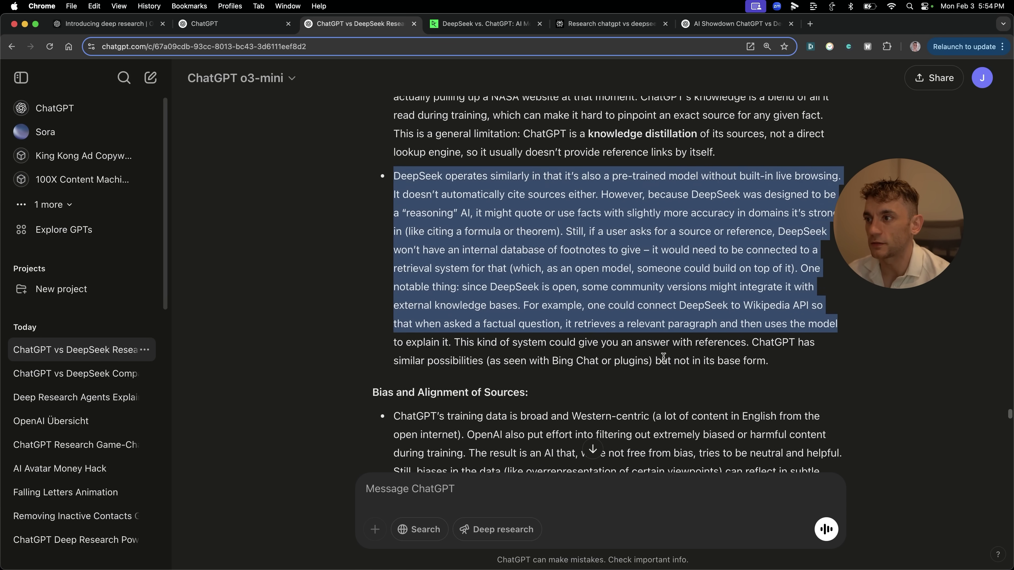
click(664, 357)
scroll(664, 356, down, 20)
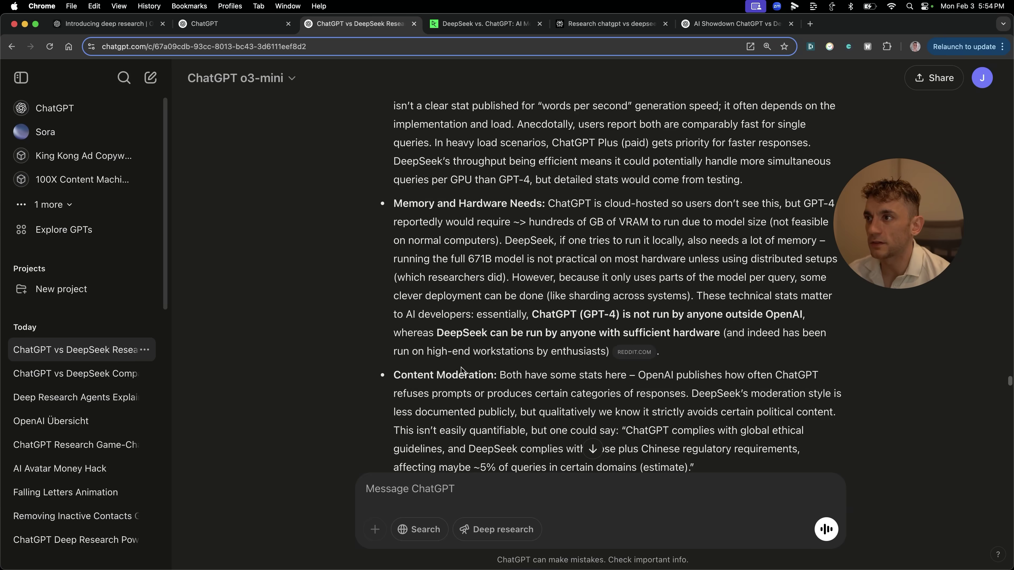
scroll(461, 368, down, 20)
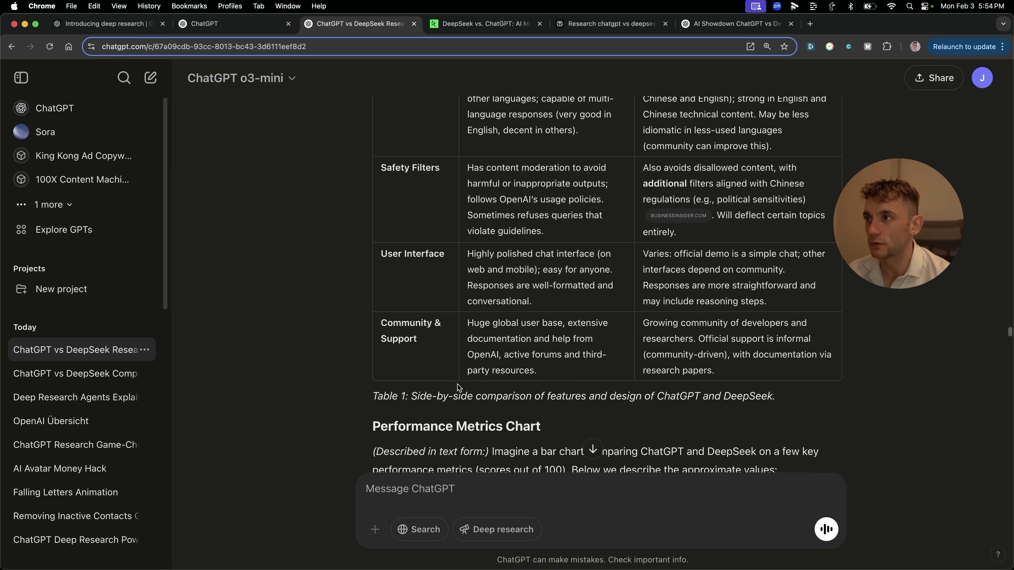
scroll(458, 387, up, 20)
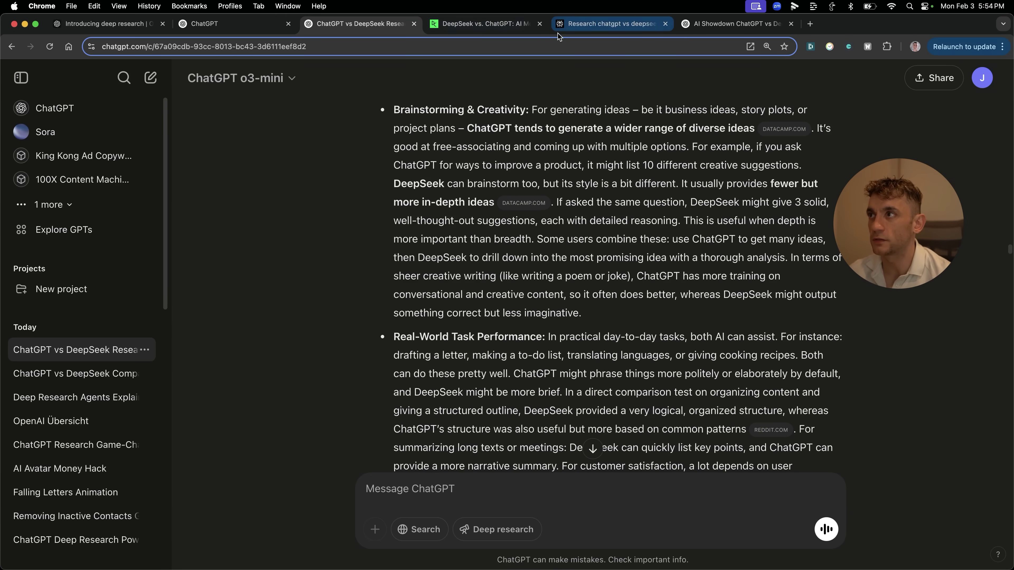
click(734, 24)
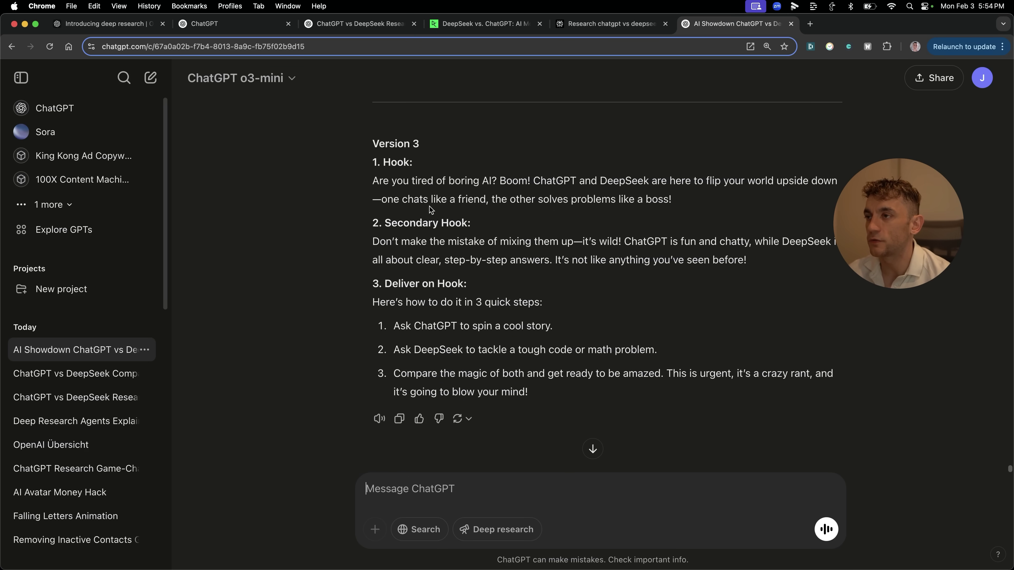
- Review the Version 3 video script hooks, then return to the research report
scroll(431, 210, down, 1)
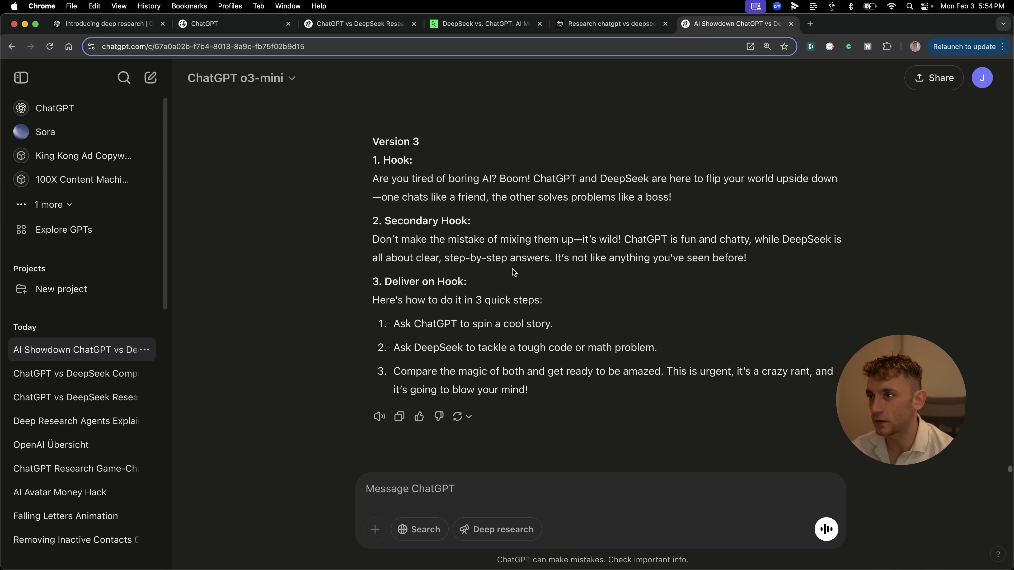
click(344, 35)
- Look at the other comparison chat's Version 3 hook reply, then close that AI Showdown tab
scroll(599, 351, up, 10)
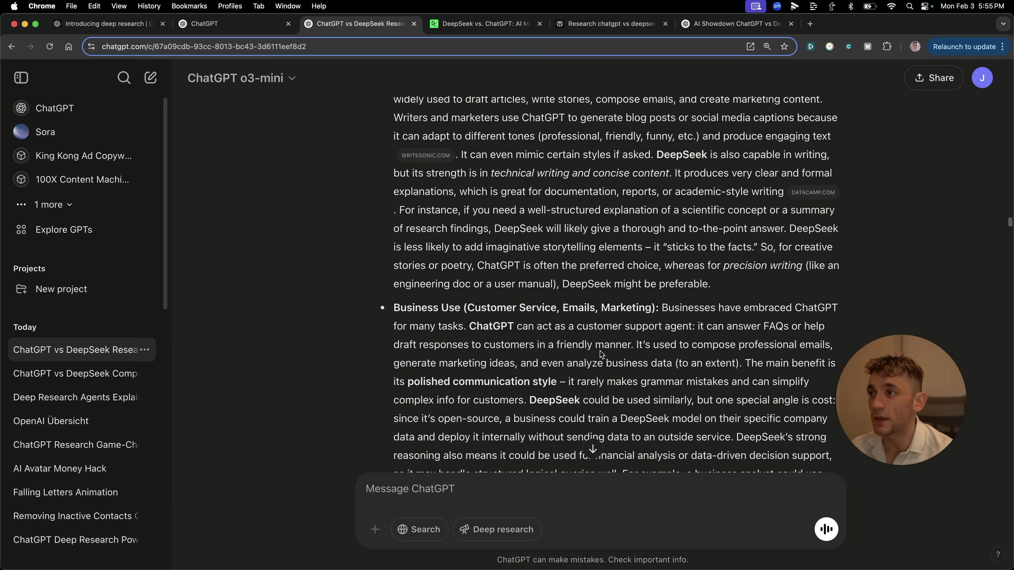
scroll(599, 351, up, 15)
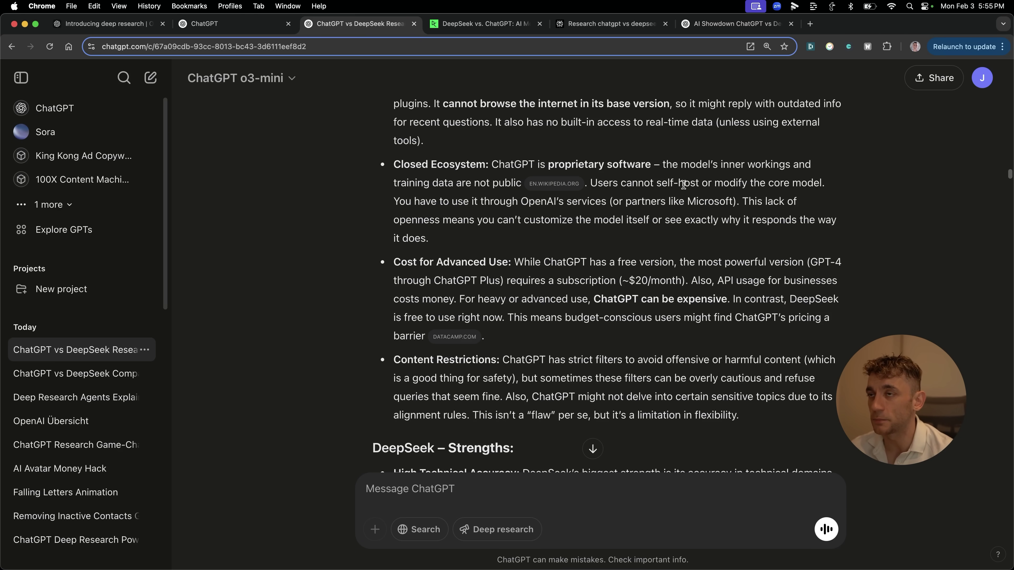
click(731, 24)
drag(368, 135, 675, 396)
click(369, 24)
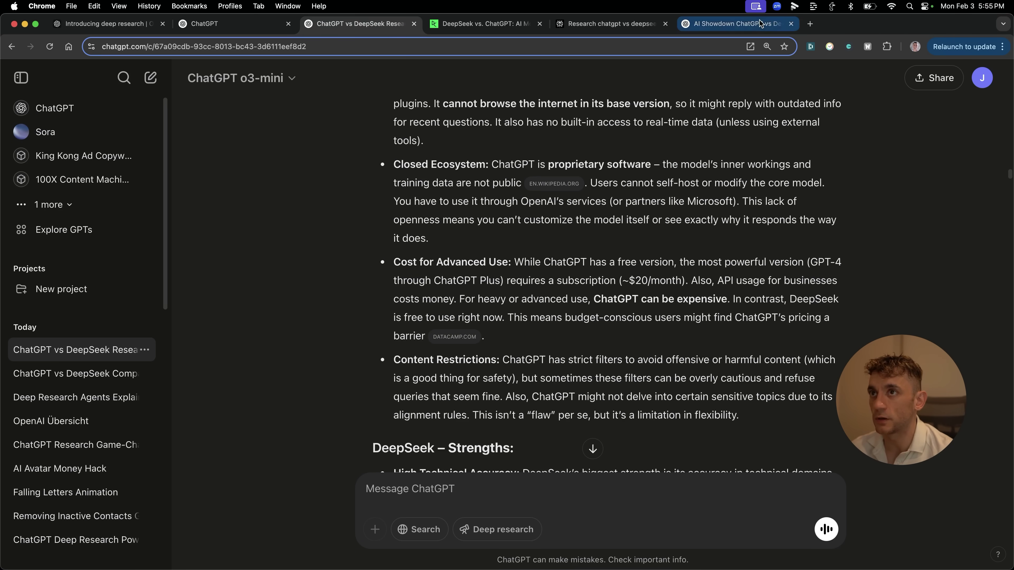
click(790, 24)
- Review the No Real-Time Knowledge paragraph and highlight 'proprietary software' to check its source
scroll(585, 347, up, 3)
scroll(585, 346, up, 3)
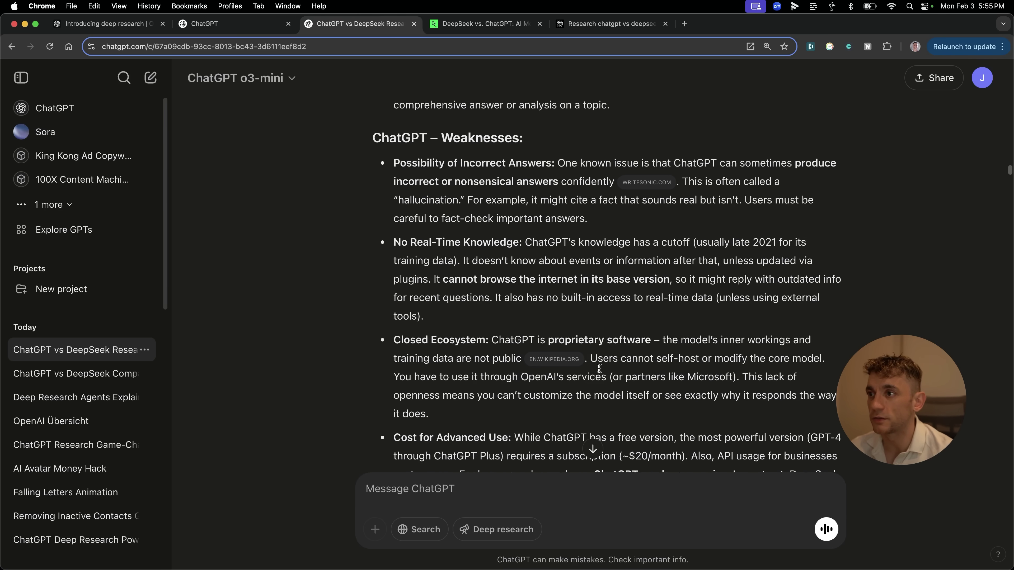
triple_click(566, 285)
scroll(382, 338, down, 2)
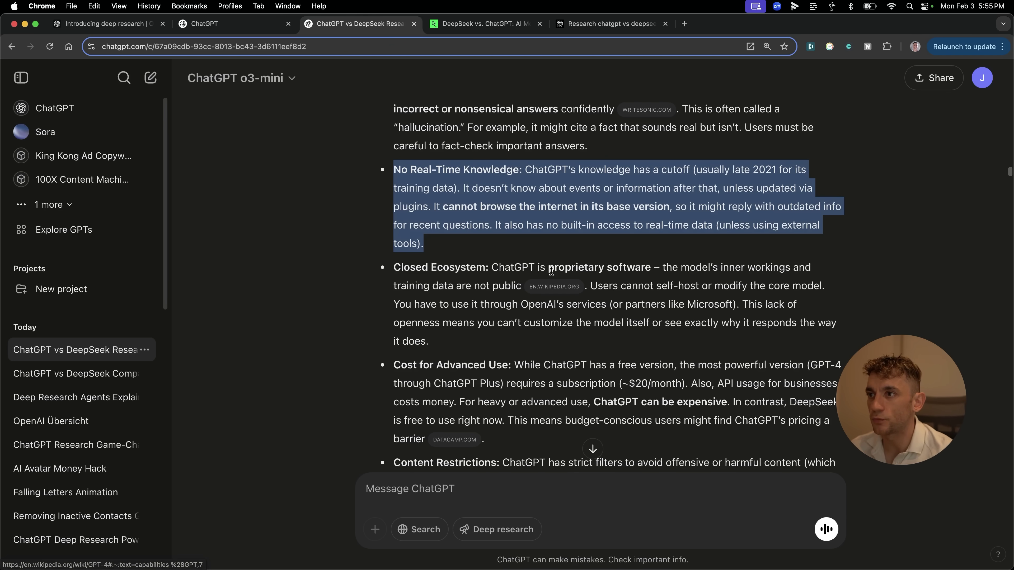
drag(549, 267, 658, 264)
click(603, 276)
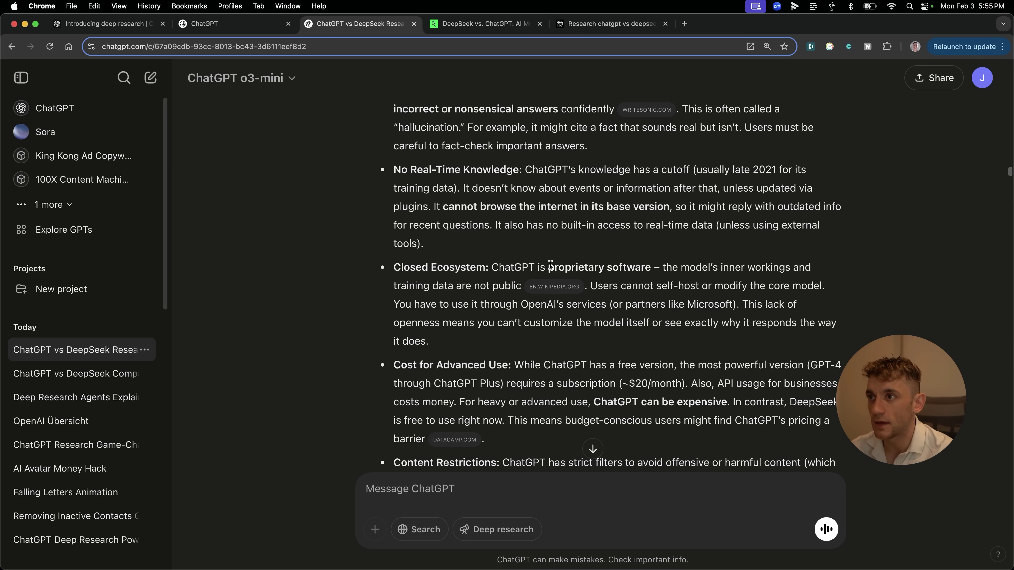
drag(550, 267, 656, 275)
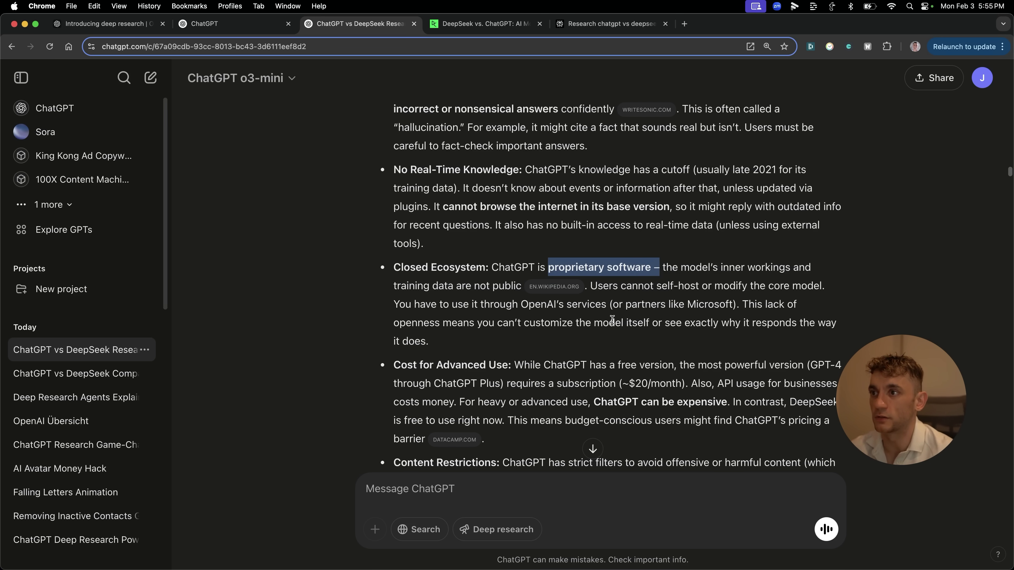
click(672, 310)
scroll(672, 310, up, 15)
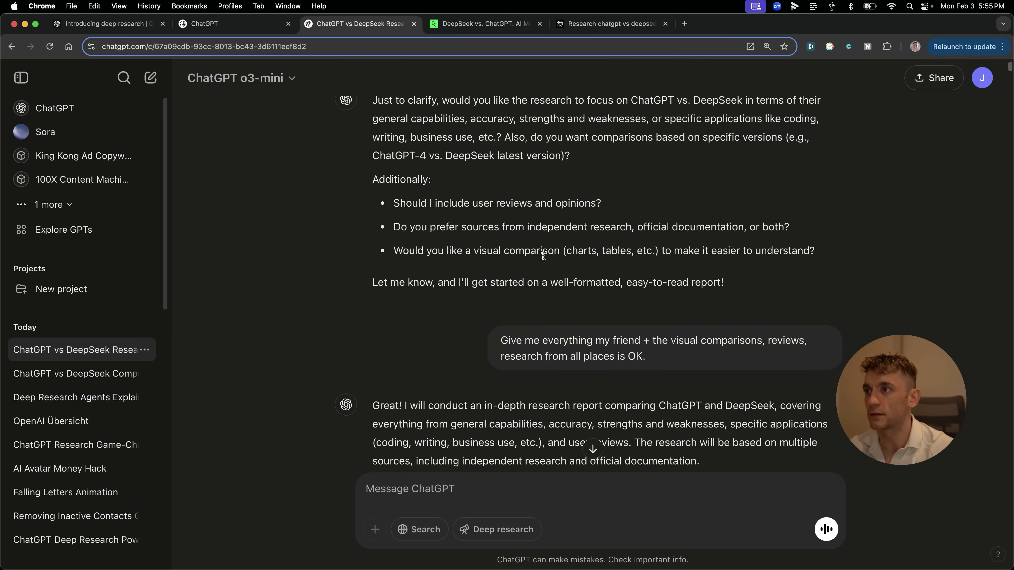
scroll(398, 398, down, 20)
- Copy the full report into Hemingway Editor at hemingwayapp.com, replacing its sample text
drag(383, 402, 601, 400)
key(super+c)
key(super+t)
text(hemingwayapp.com)
key(Return)
key(super+a)
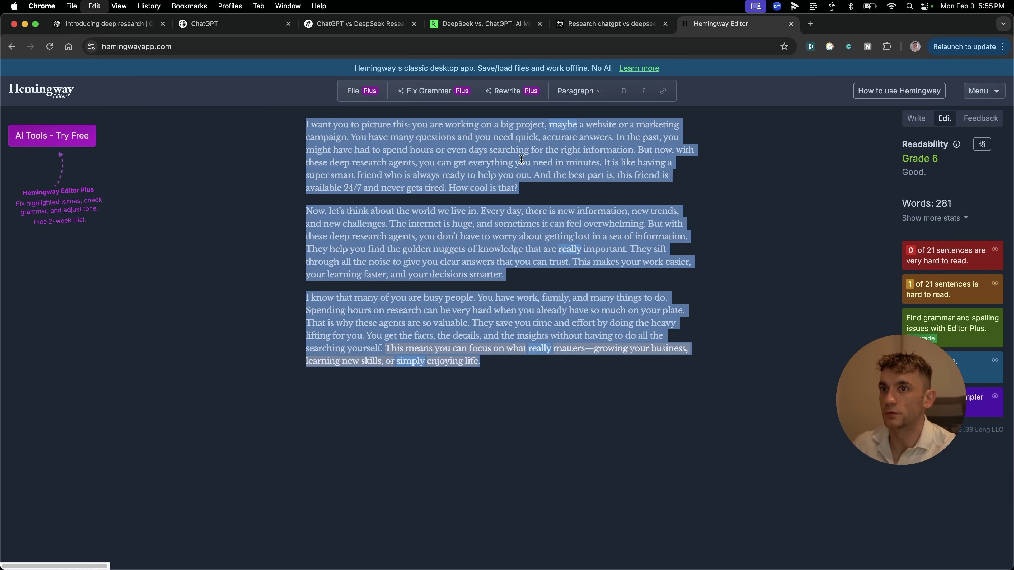
key(super+v)
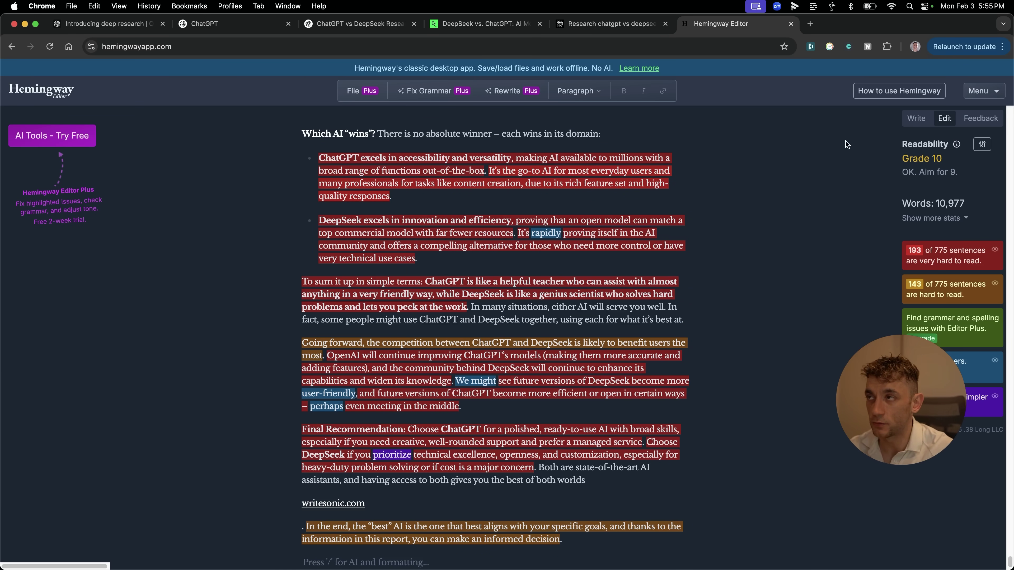
click(260, 30)
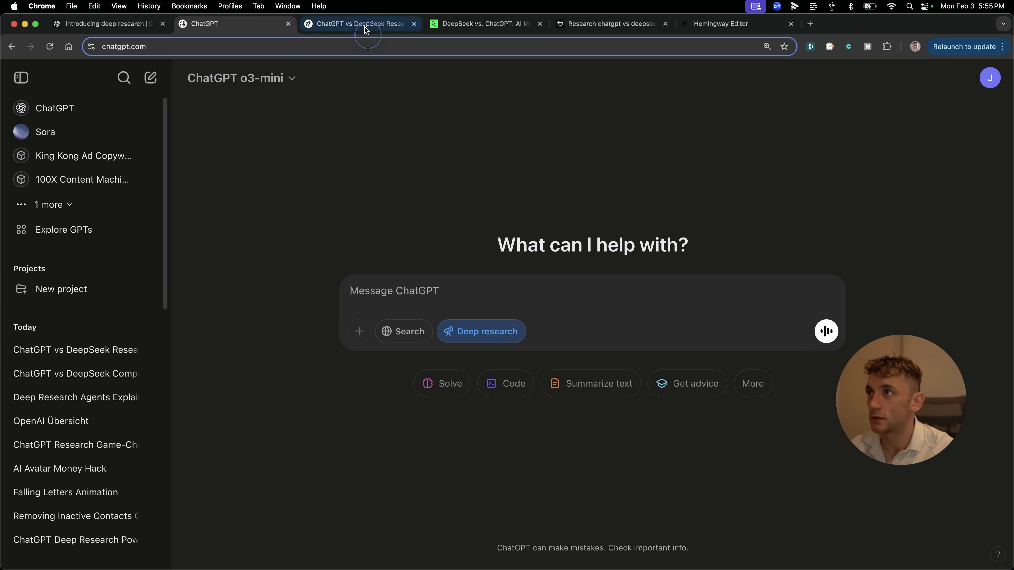
- Close the empty new-chat tab and scroll back up through the report
key(super+w)
click(549, 285)
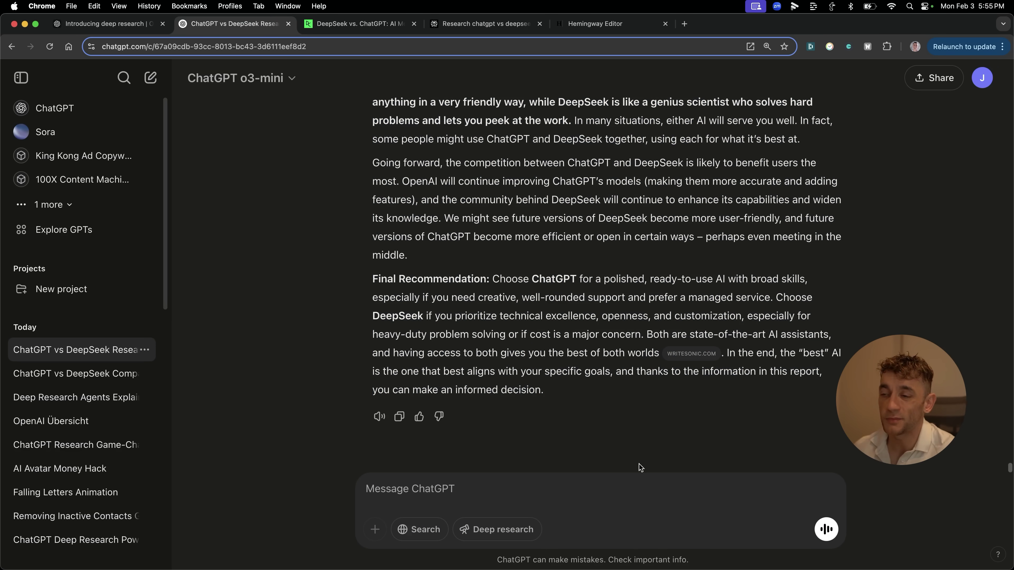
scroll(638, 464, up, 15)
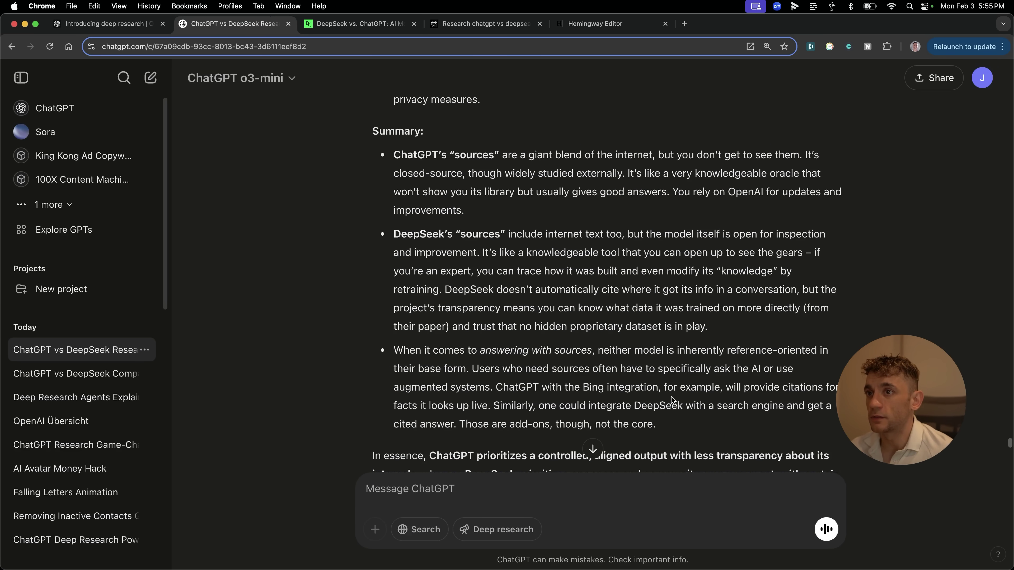
scroll(671, 397, up, 15)
scroll(636, 346, up, 20)
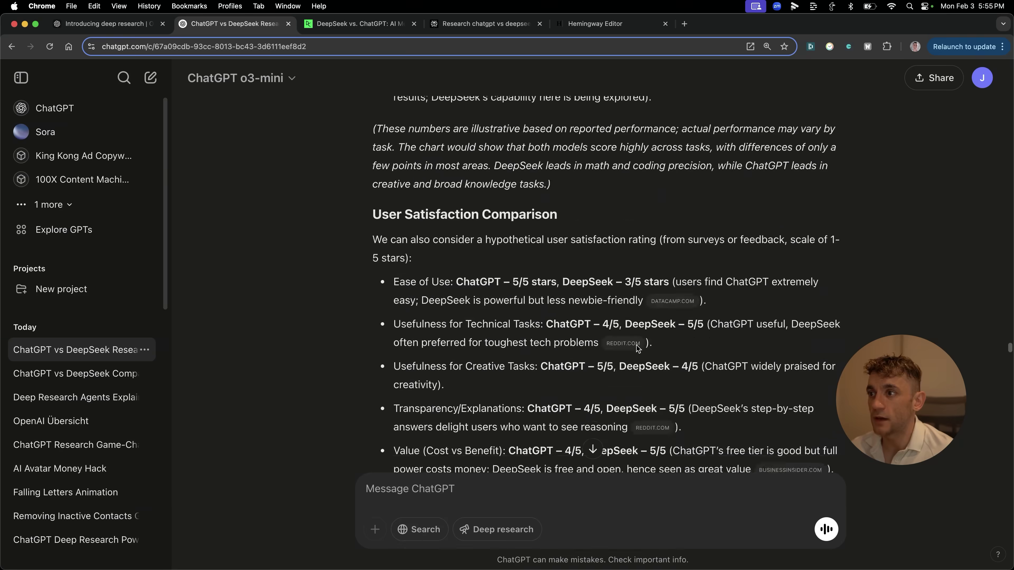
scroll(653, 341, up, 15)
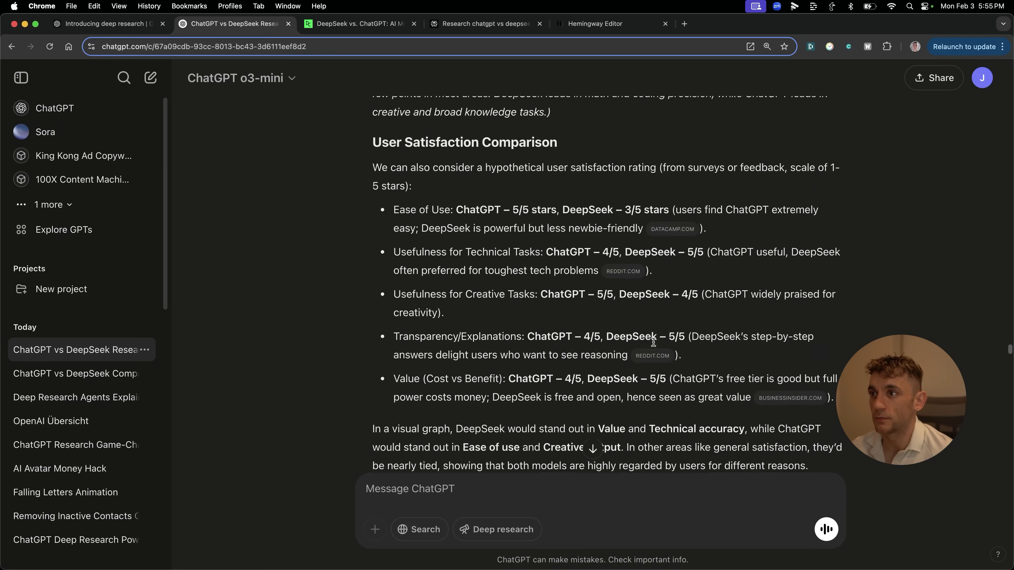
scroll(656, 398, down, 8)
scroll(669, 362, up, 4)
scroll(669, 363, up, 1)
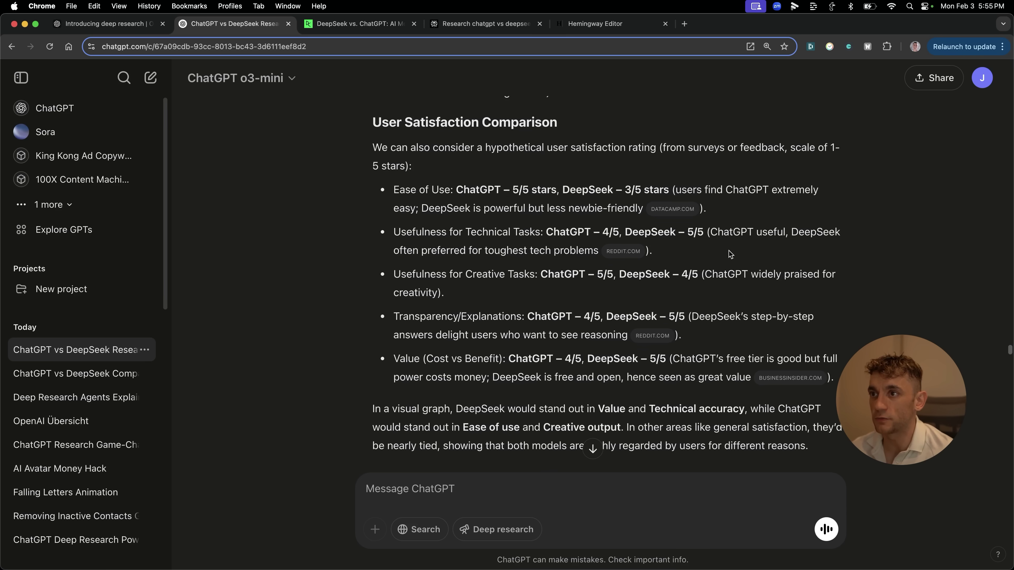
- Narrow the Chrome window and pull the Perplexity research tab into its own window
drag(897, 418, 892, 132)
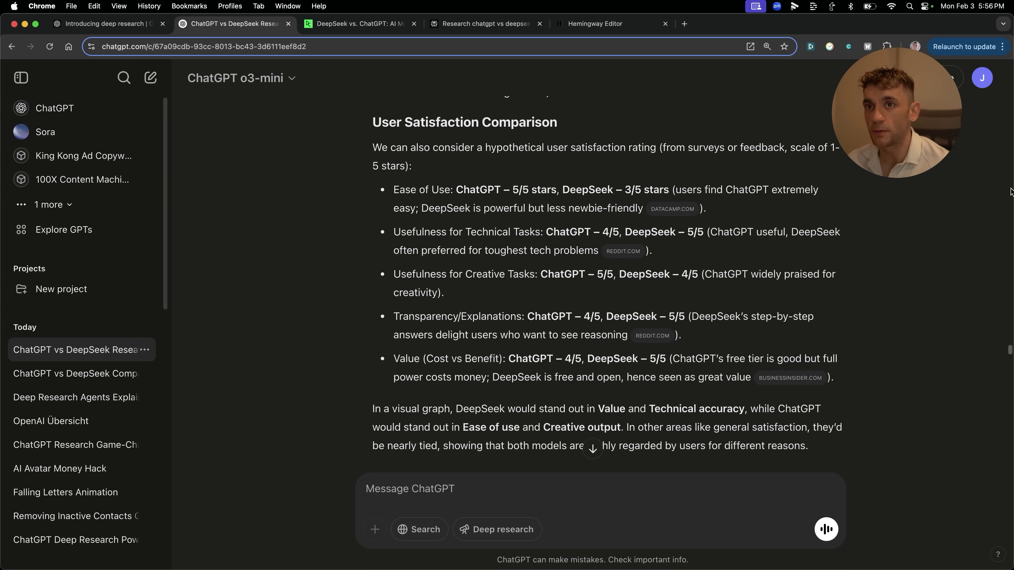
drag(1012, 197, 375, 283)
drag(228, 23, 640, 30)
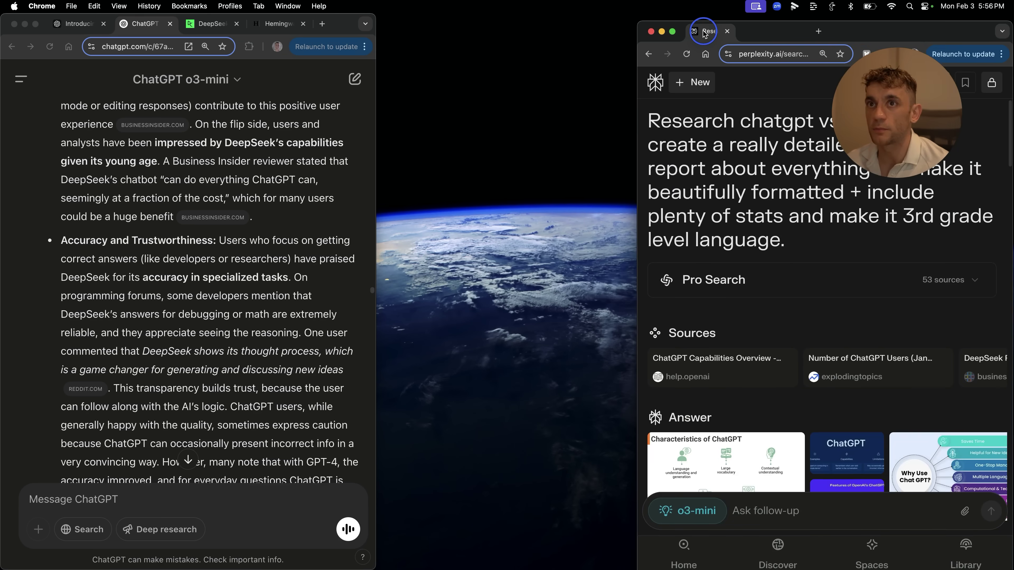
- Tile Perplexity beside the ChatGPT report and scroll both answers to compare them
drag(375, 245, 522, 251)
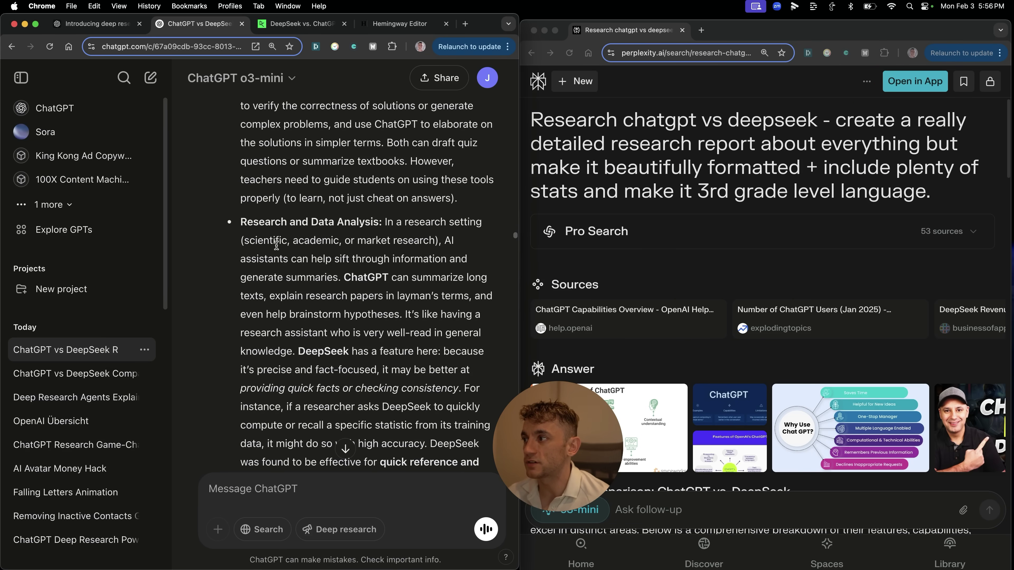
scroll(276, 244, down, 15)
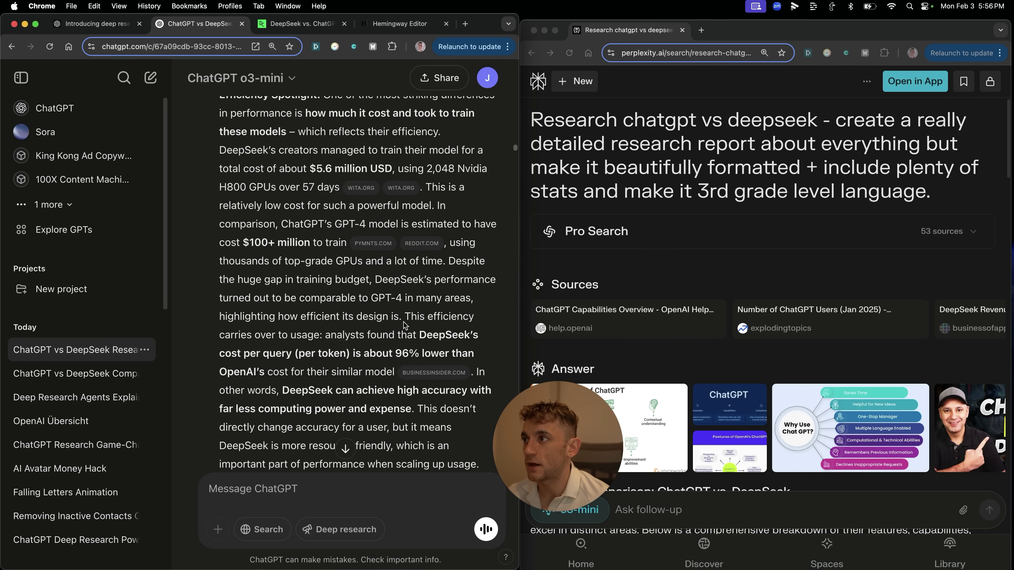
scroll(405, 325, up, 5)
click(527, 285)
scroll(599, 304, down, 6)
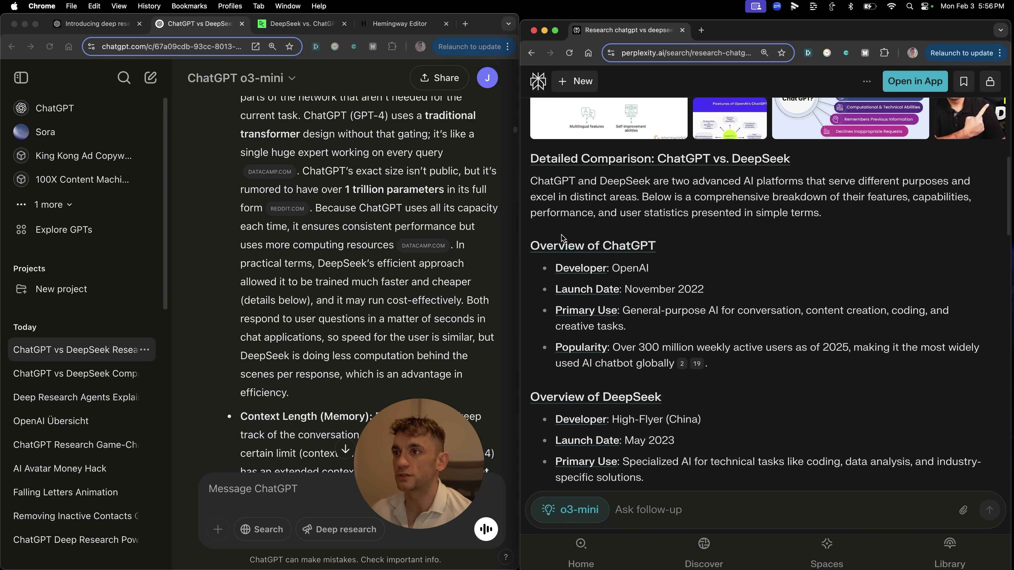
scroll(598, 319, down, 10)
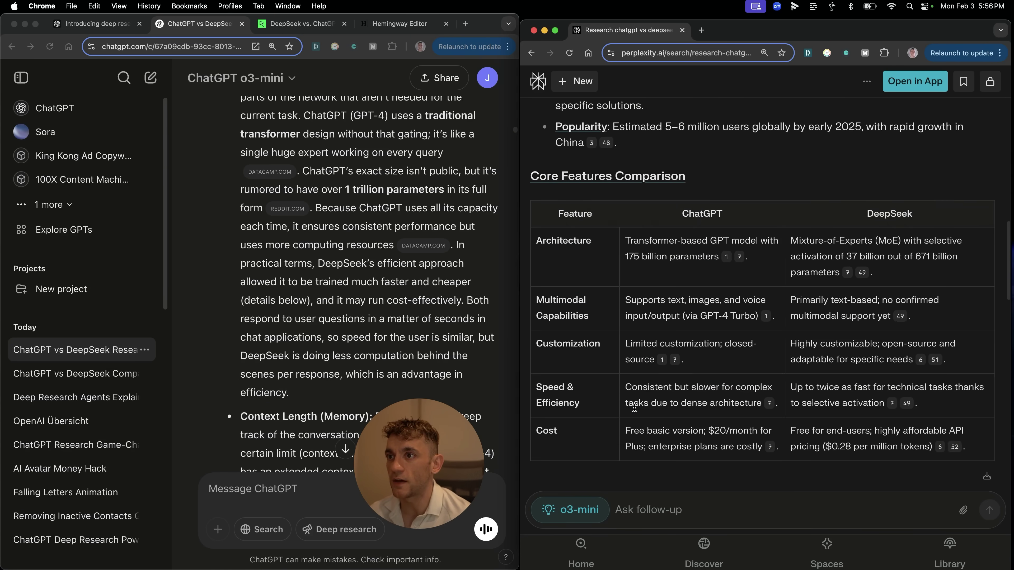
scroll(634, 407, down, 10)
click(330, 275)
scroll(330, 275, down, 15)
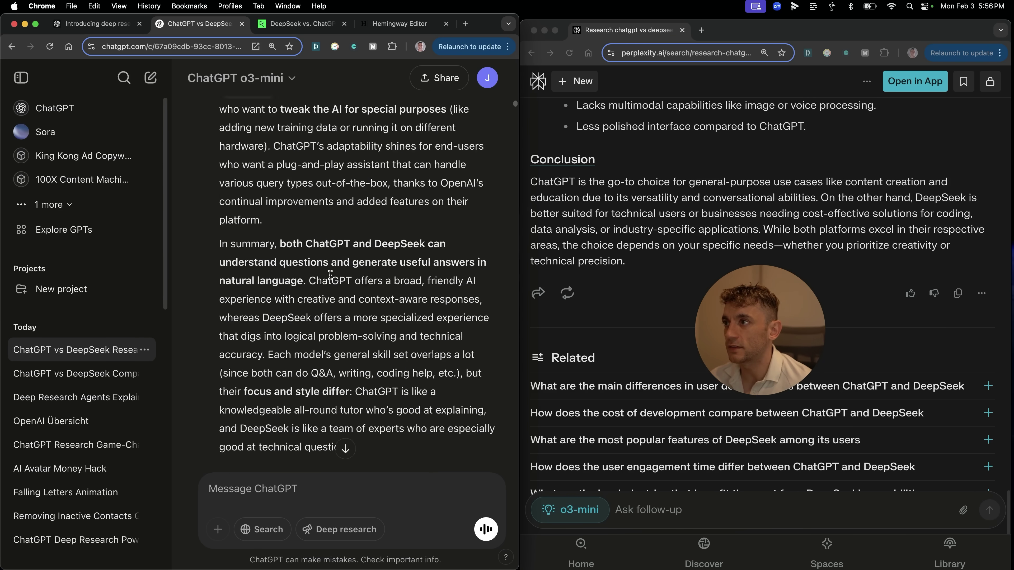
scroll(330, 274, up, 15)
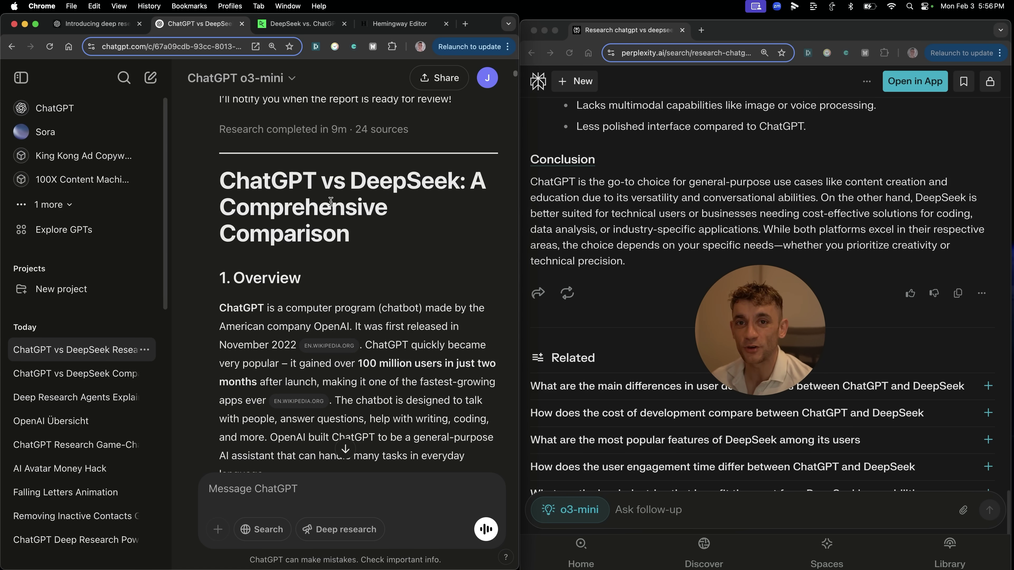
- Scroll the report from its title down to Real-World Task Performance and maximize the ChatGPT window
drag(202, 204, 292, 272)
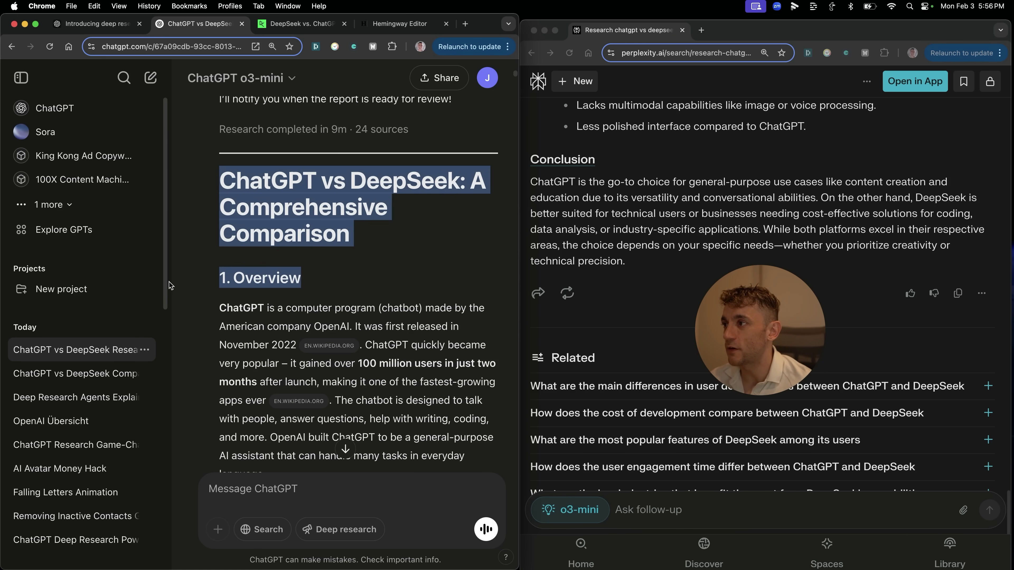
scroll(353, 377, down, 15)
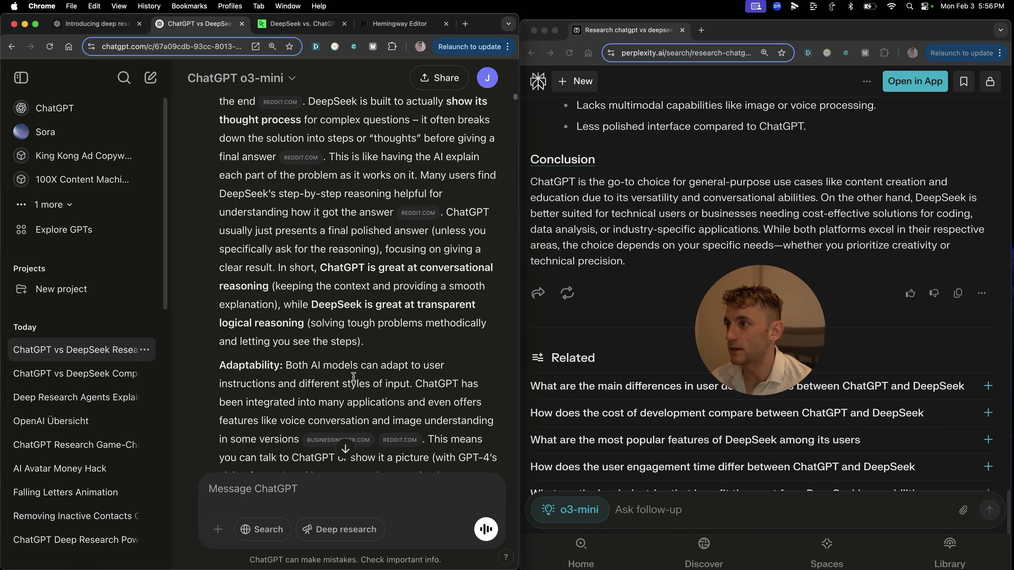
scroll(333, 349, down, 15)
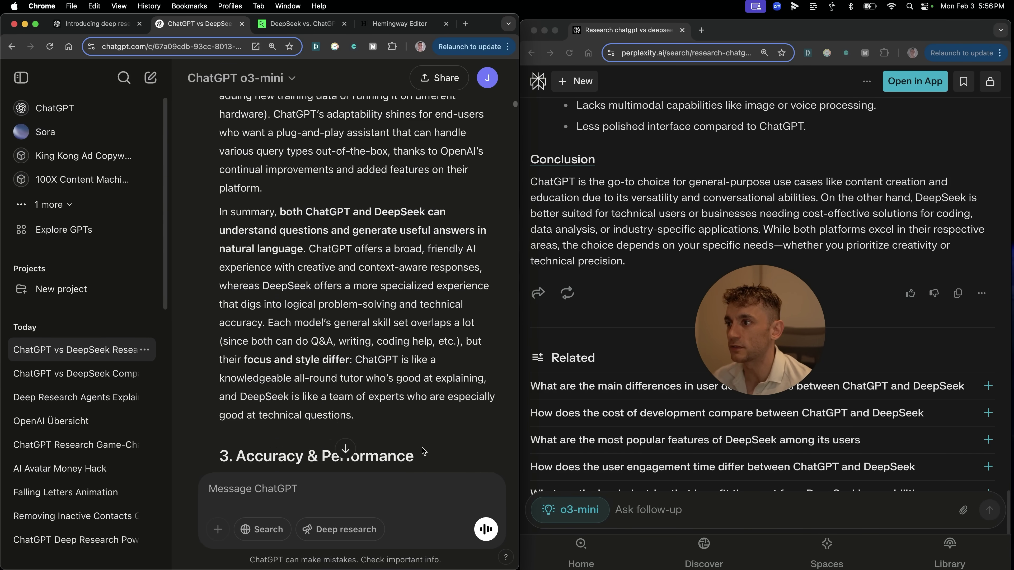
scroll(417, 457, down, 15)
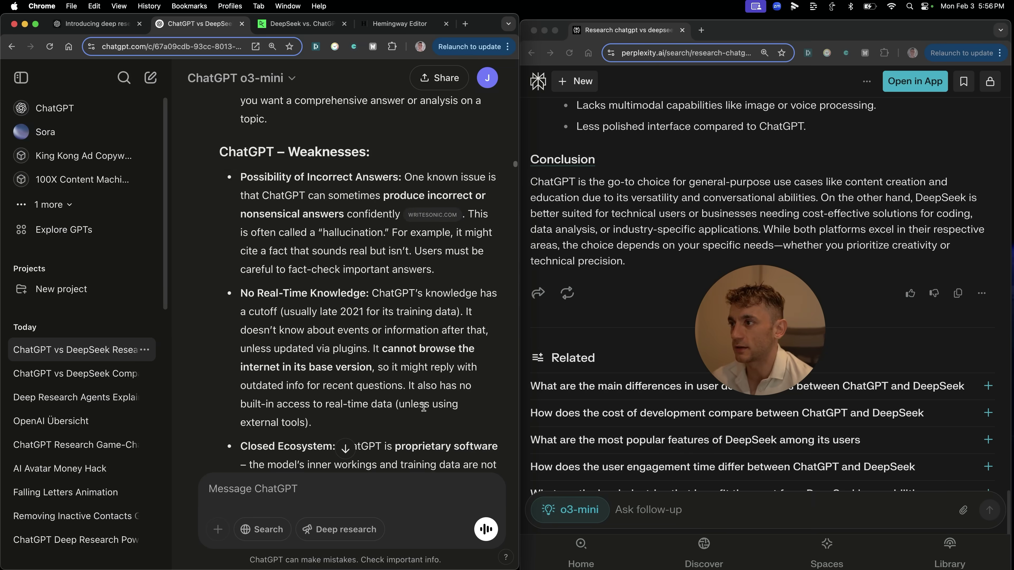
scroll(414, 413, down, 10)
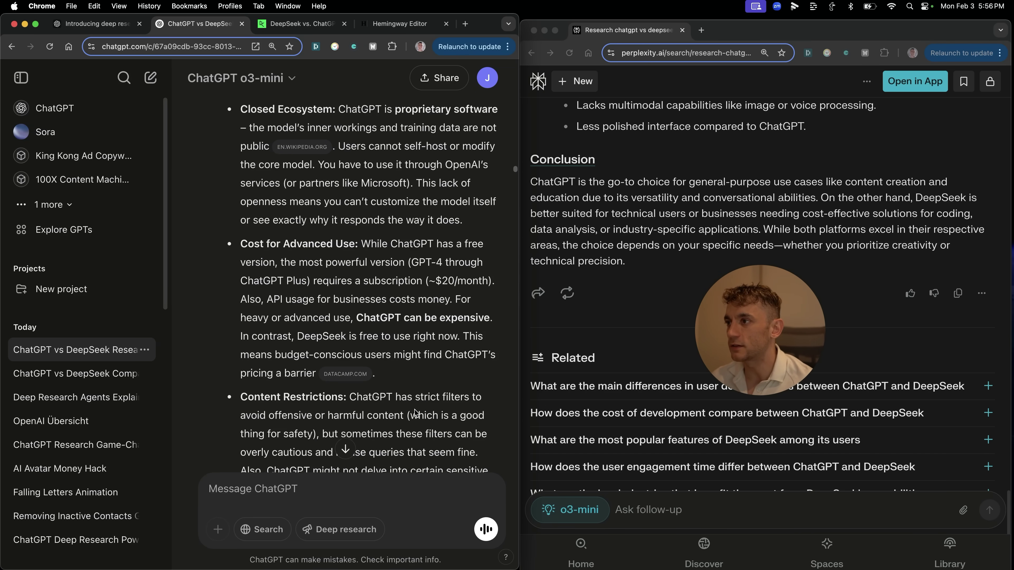
double_click(485, 22)
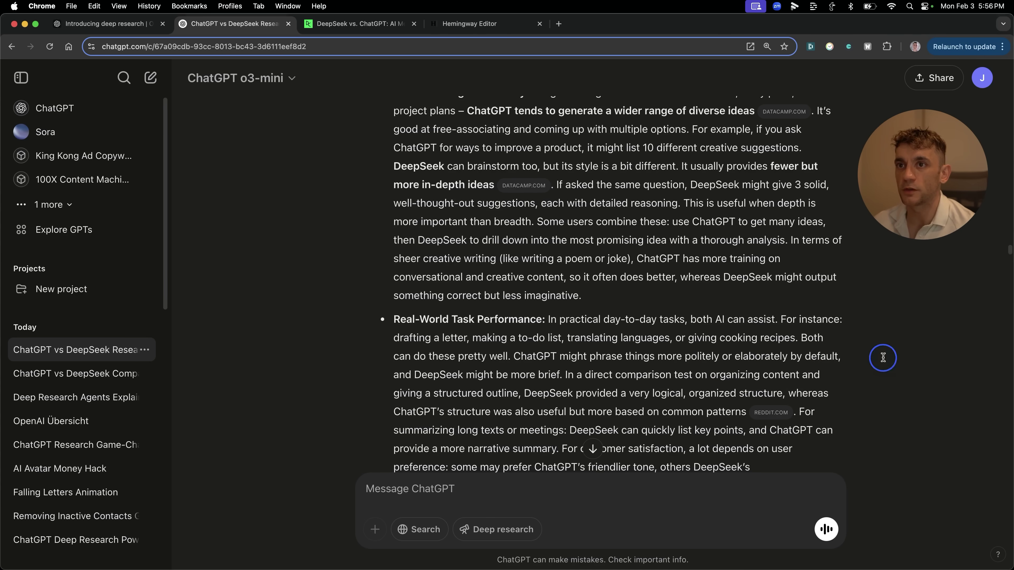
- Check the Daily Mail, Business Insider and New York Post billionaire-names articles, then return to the report
scroll(477, 317, down, 10)
scroll(314, 355, down, 10)
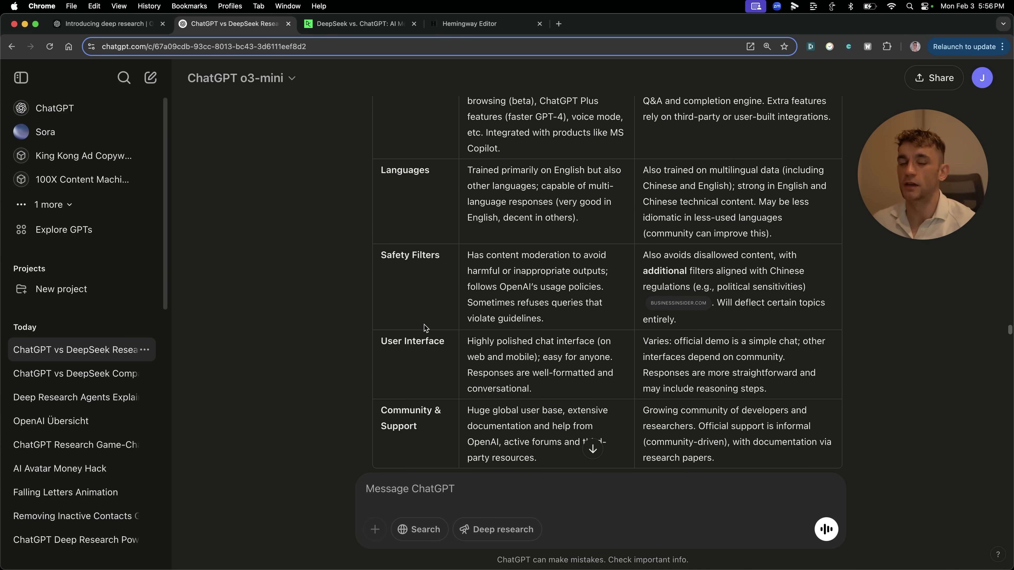
click(541, 24)
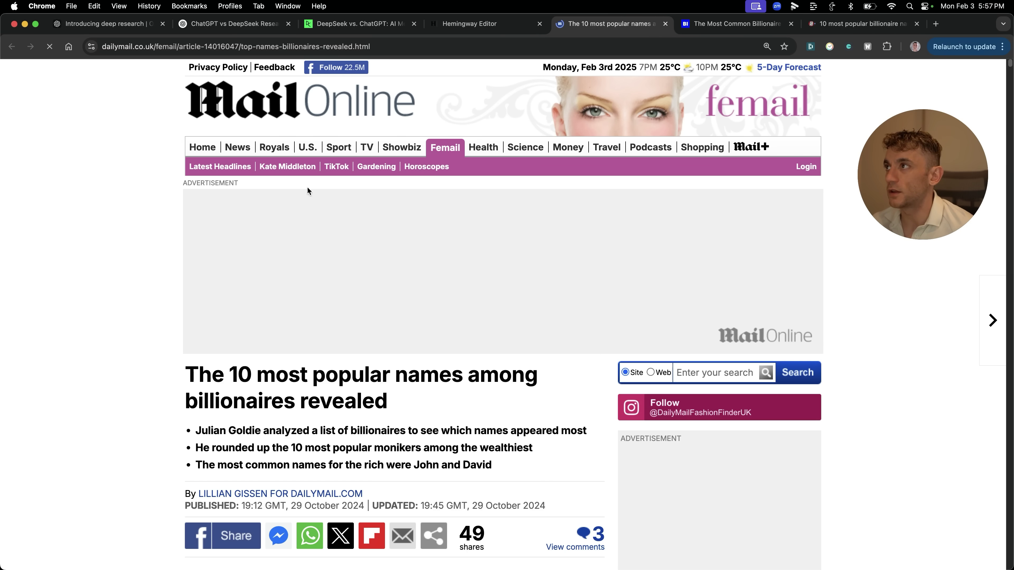
click(721, 25)
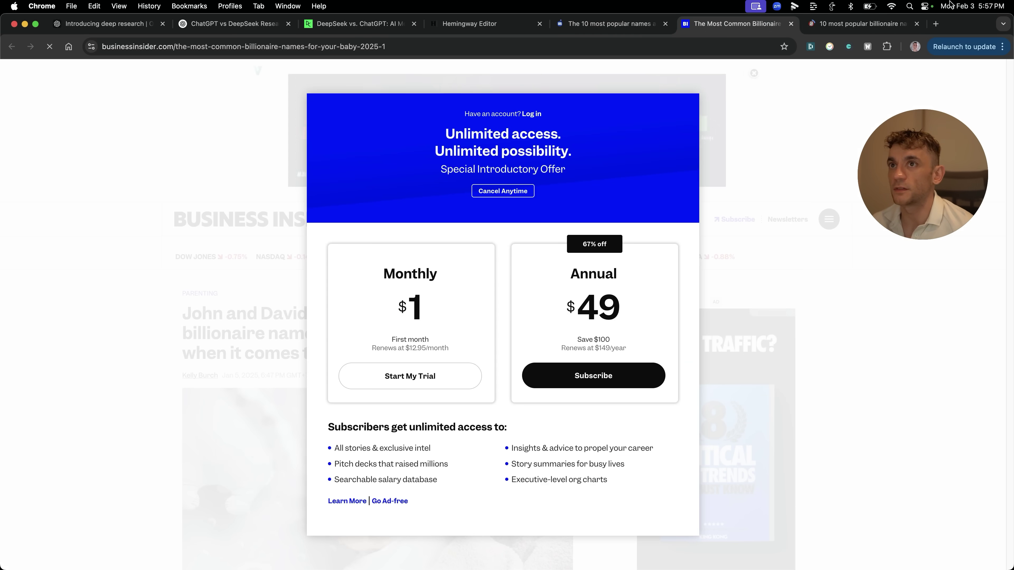
click(858, 24)
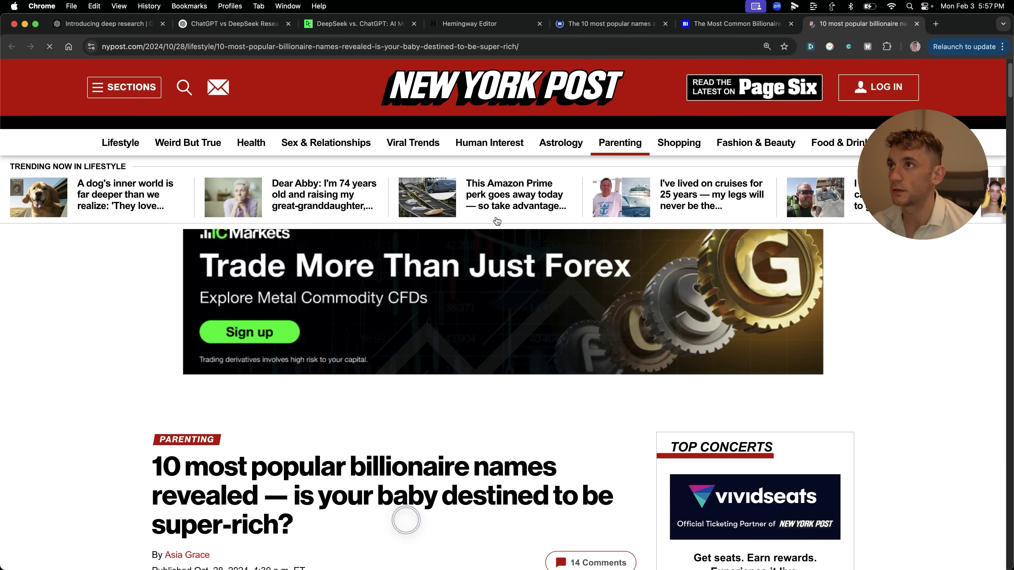
click(239, 27)
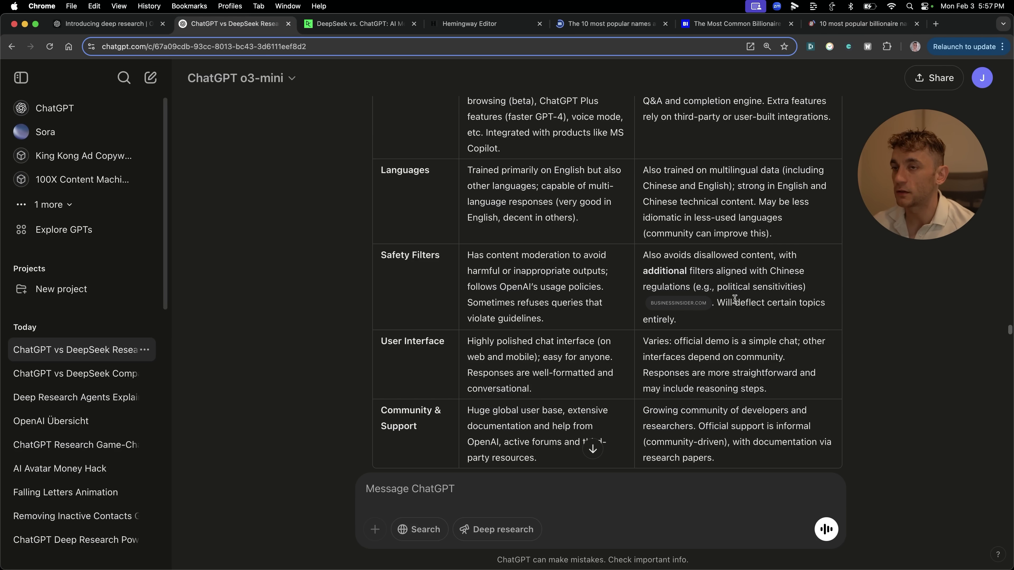
- Close the two leftover source article tabs and scroll the report to Example Opinions
middle_click(396, 26)
middle_click(396, 27)
middle_click(396, 27)
scroll(547, 240, up, 20)
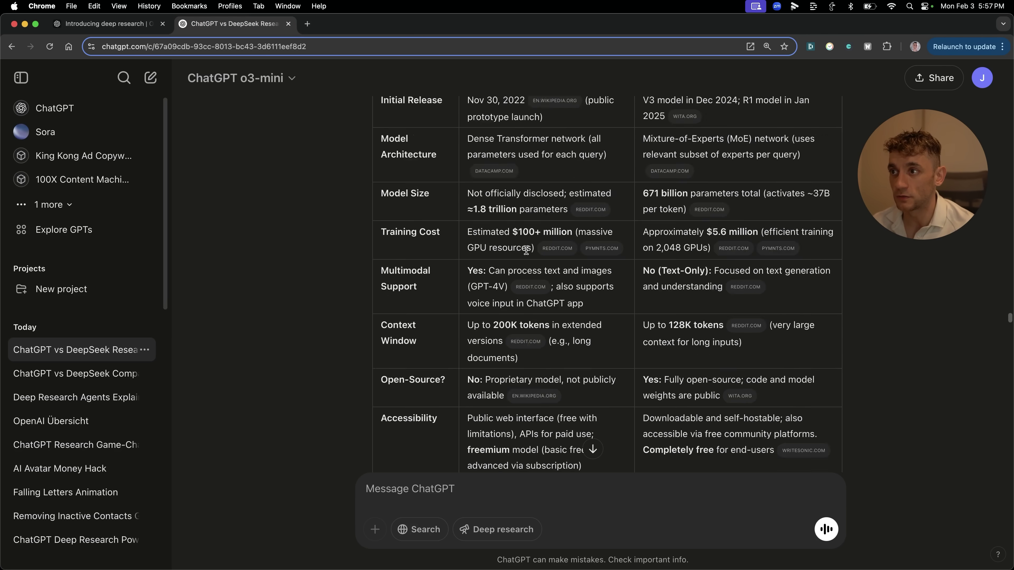
scroll(528, 244, up, 2)
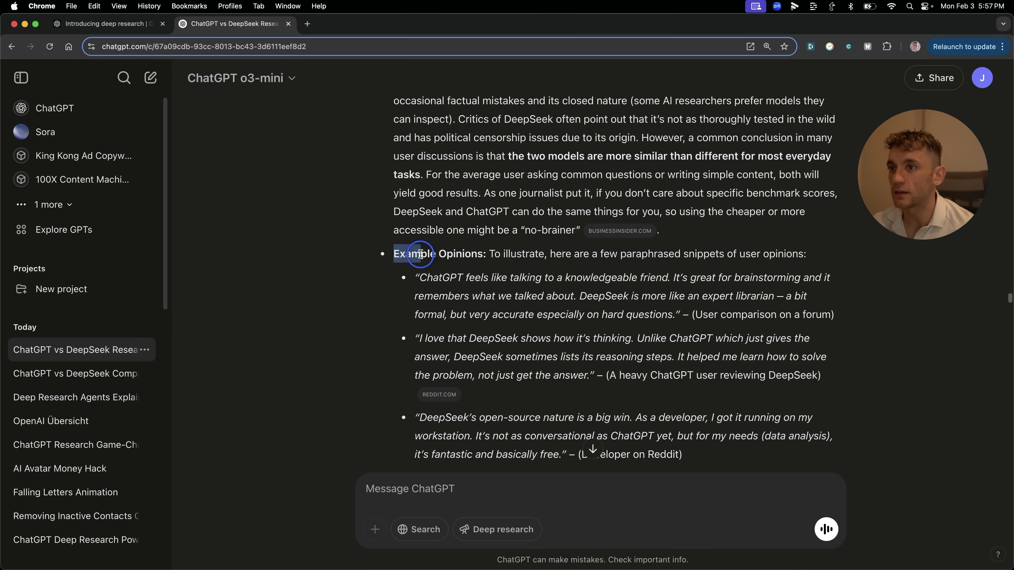
drag(420, 254, 814, 296)
click(439, 289)
- Google the report's 'DeepSeek is more like an expert librarian' user quote
scroll(476, 344, down, 2)
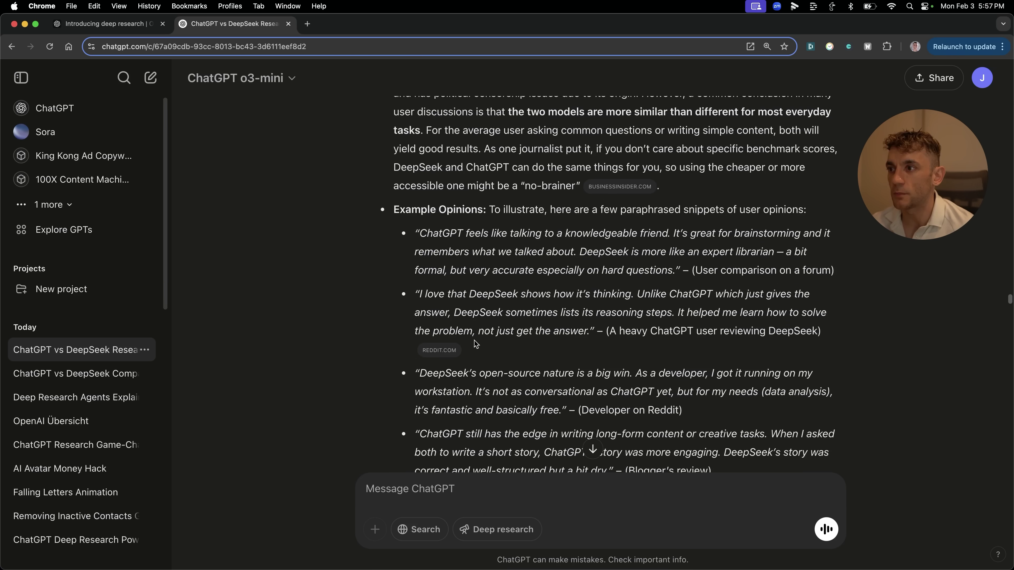
scroll(475, 344, down, 1)
scroll(485, 239, down, 1)
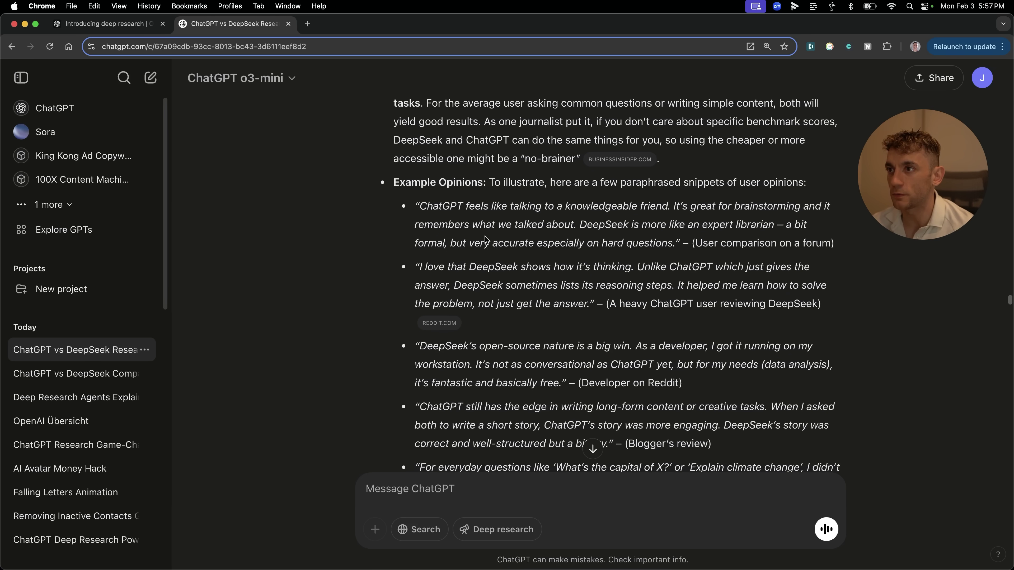
drag(679, 242, 440, 203)
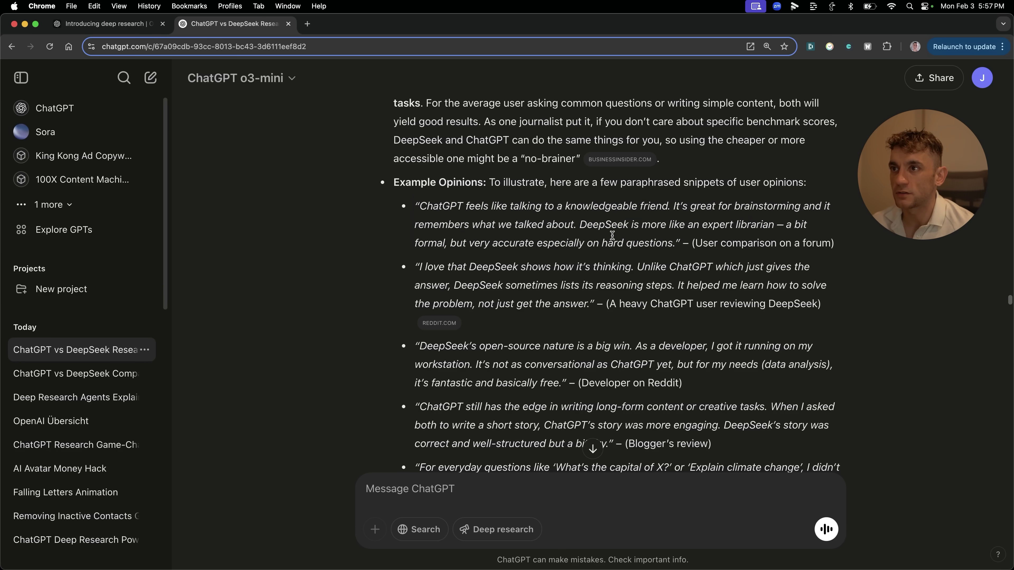
drag(615, 235, 674, 242)
key(super+shift+l)
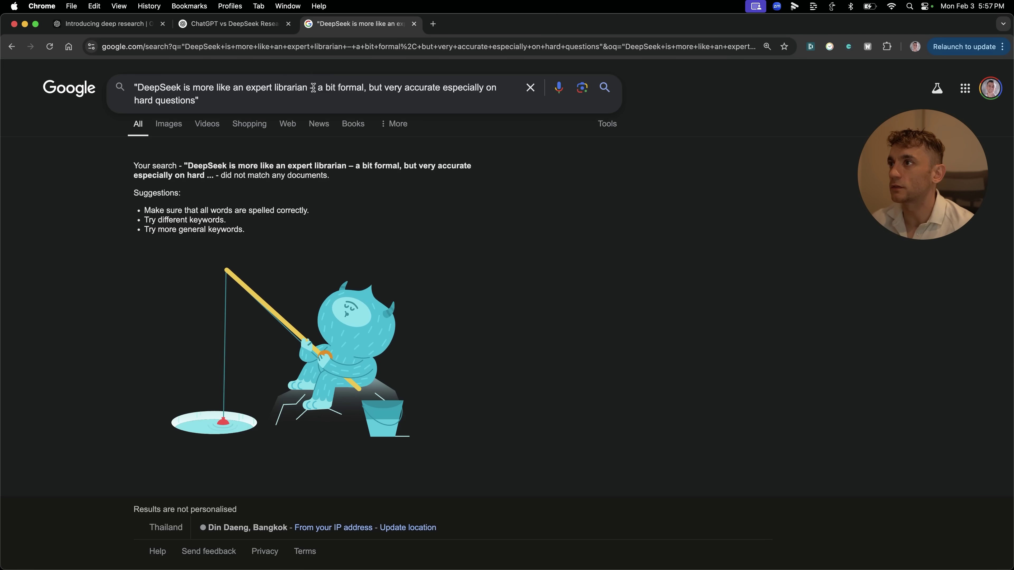
- Search only the 'a bit formal, but very accurate…' half, then select the report's first quote attribution
drag(316, 88, 303, 87)
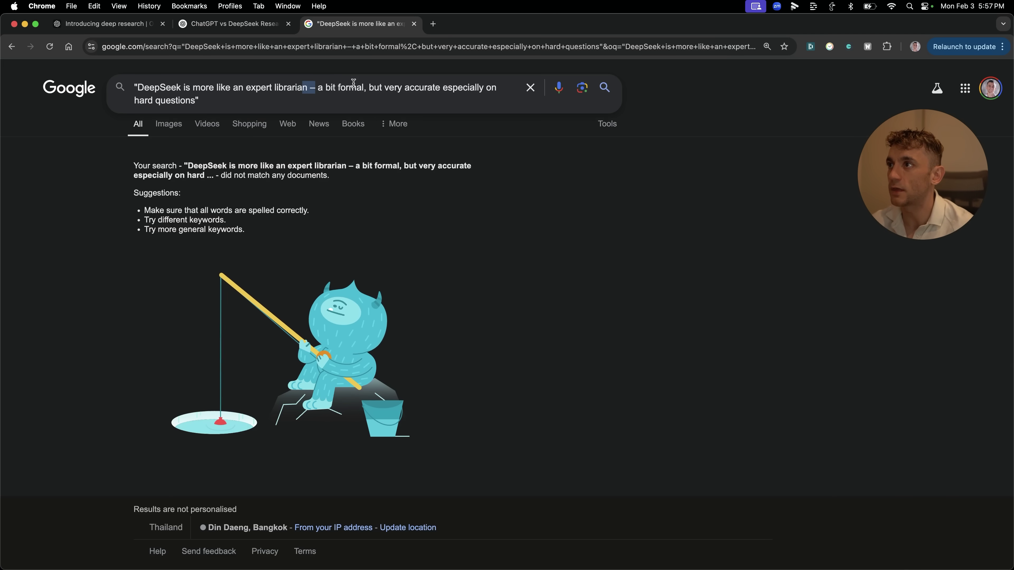
key(shift+alt+Left)
key(shift+alt+Left)
key(shift+alt+Left)
key(shift+alt+Left)
key(shift+alt+Left)
key(shift+alt+Left)
key(shift+alt+Left)
key(BackSpace)
key(Return)
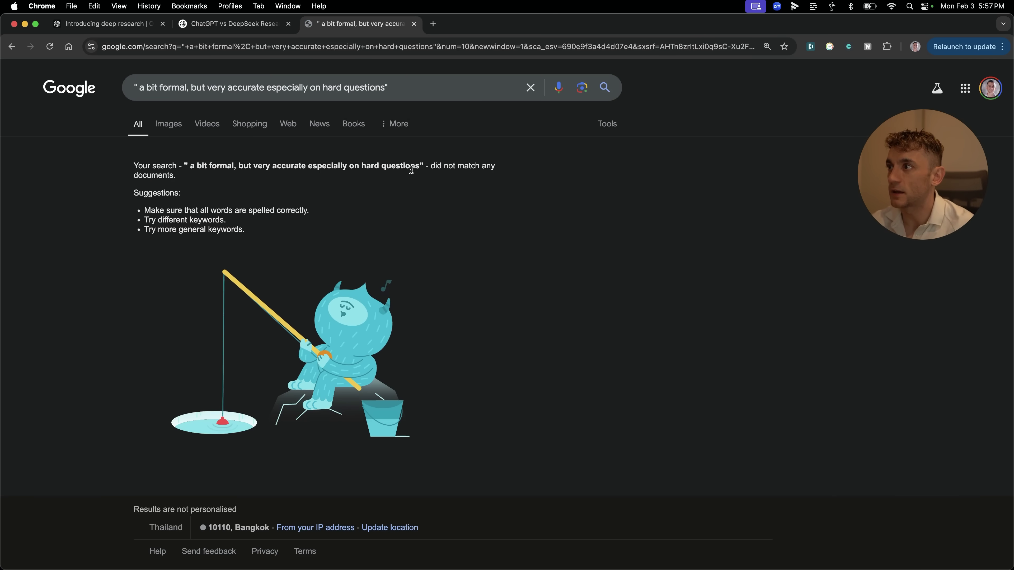
click(199, 87)
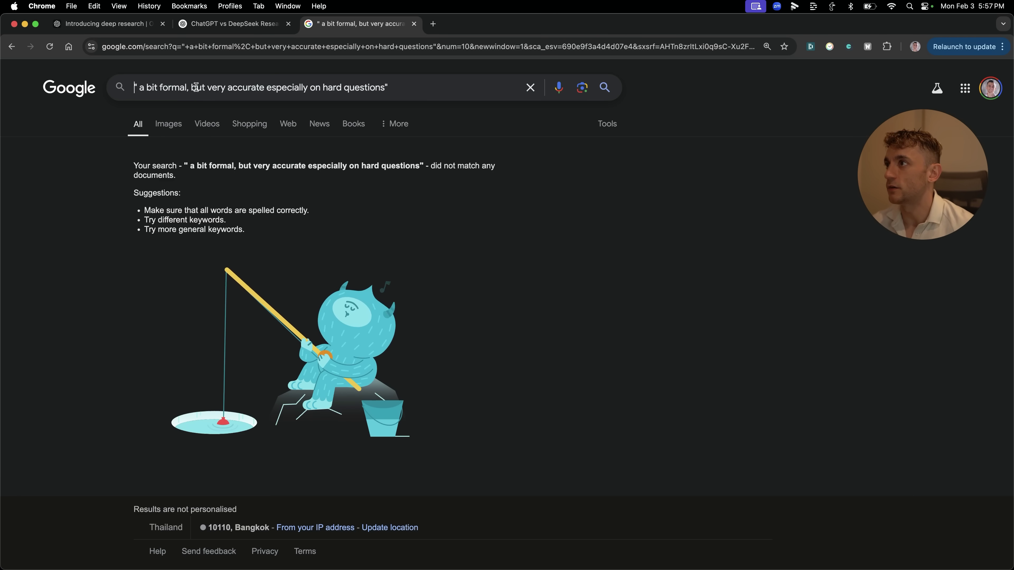
key(Up)
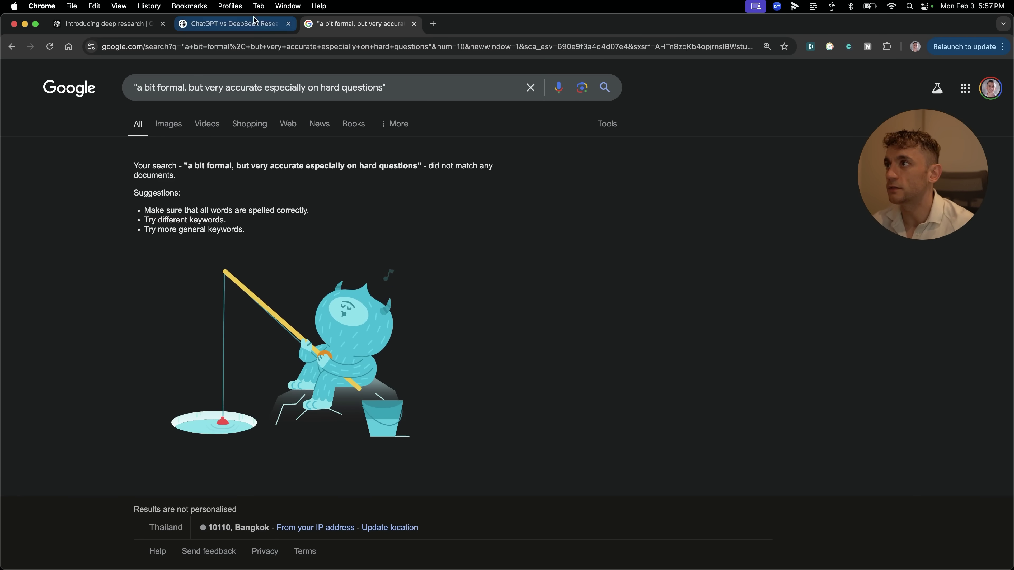
click(236, 24)
mouse_move(691, 243)
mouse_down()
mouse_move(835, 243)
mouse_move(704, 244)
mouse_up()
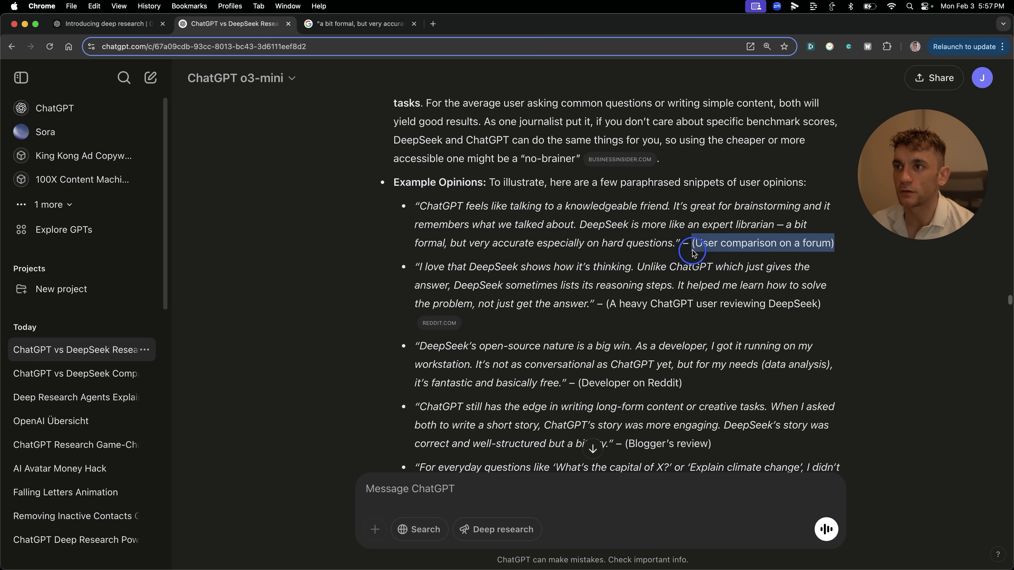
- Check the '(User comparison on a forum)' quote and scroll back up toward the report title
scroll(585, 305, down, 3)
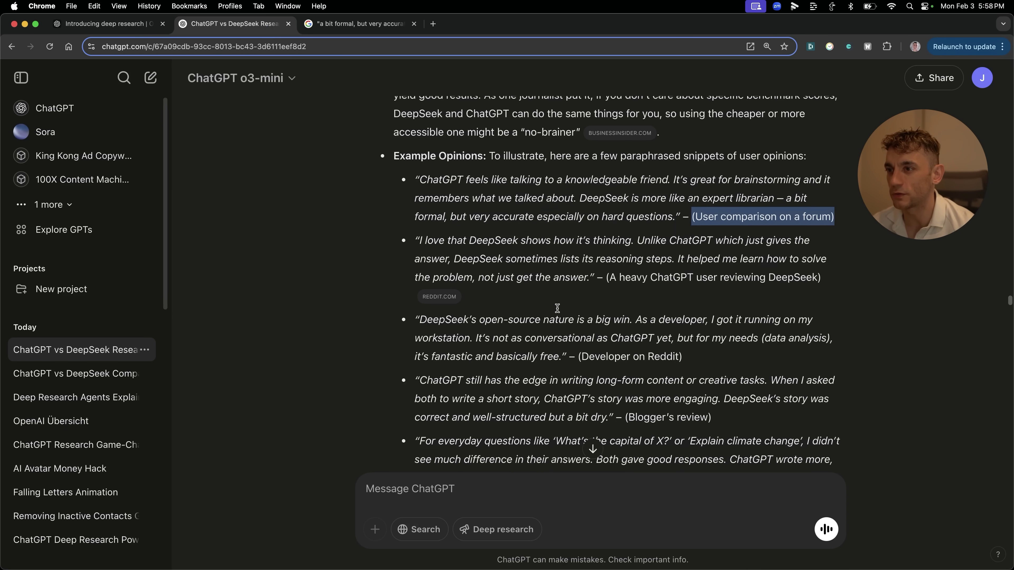
scroll(599, 274, up, 5)
drag(395, 319, 858, 358)
click(606, 317)
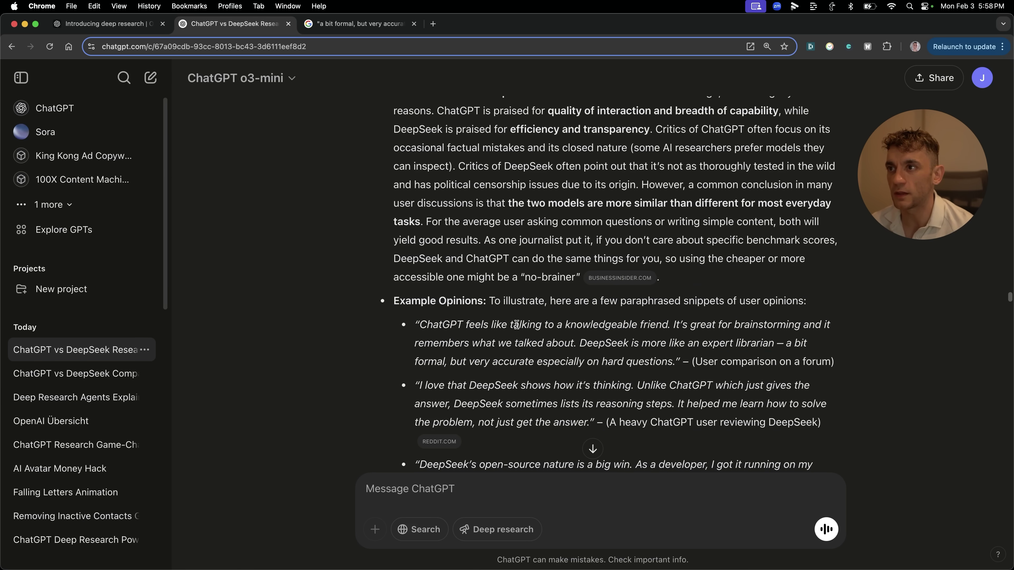
scroll(516, 324, down, 20)
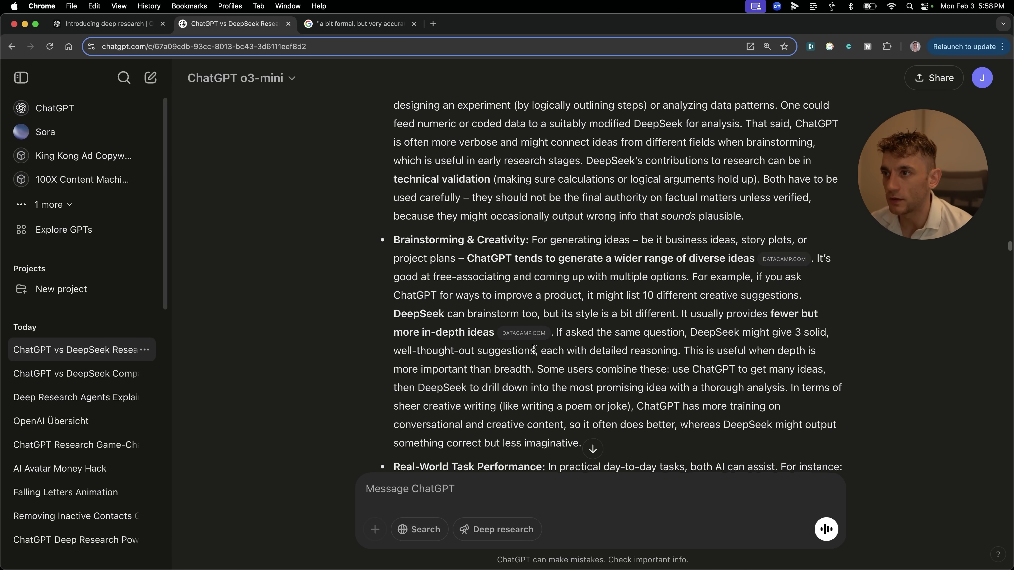
scroll(533, 350, up, 20)
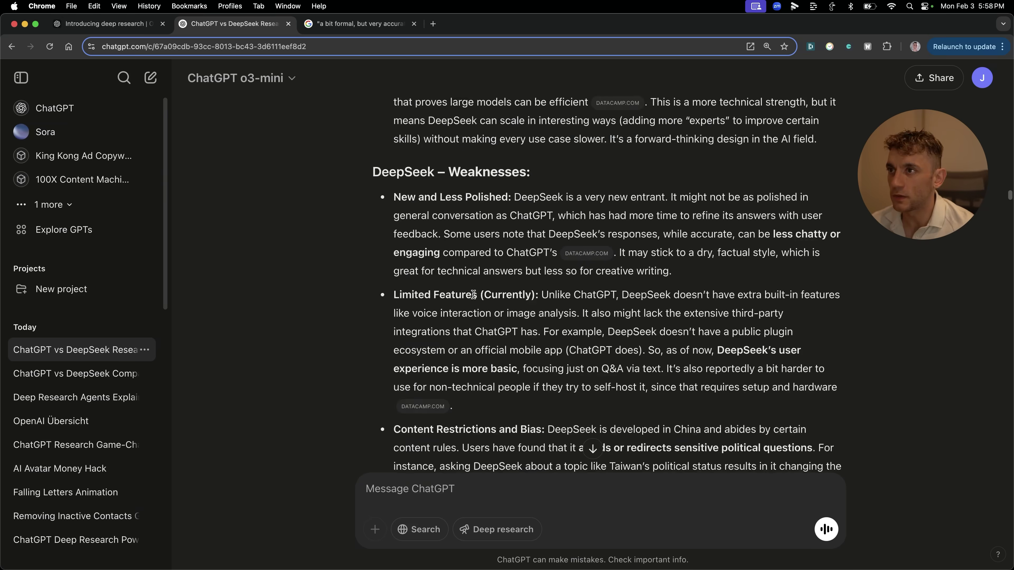
scroll(473, 295, up, 15)
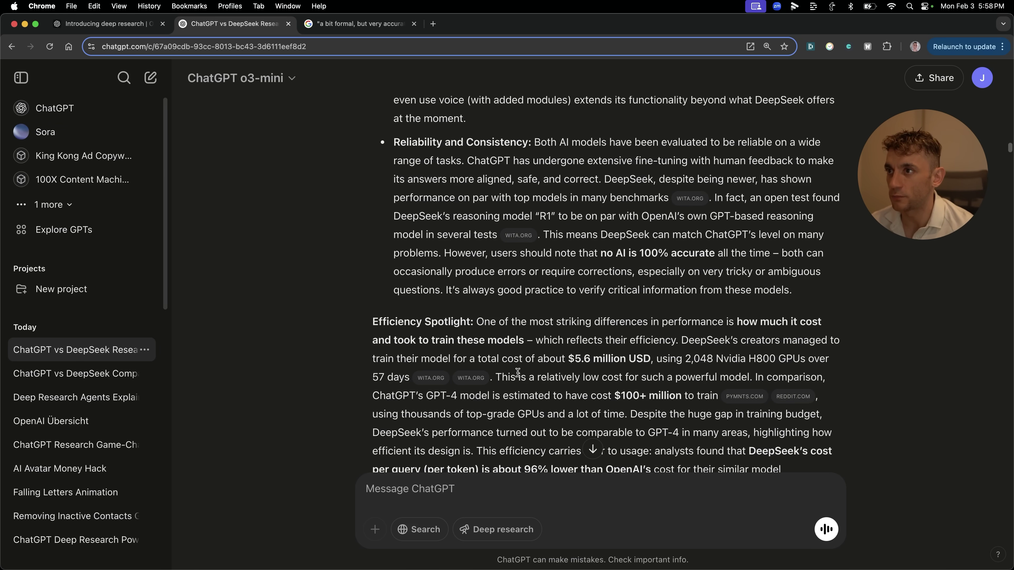
scroll(517, 372, up, 20)
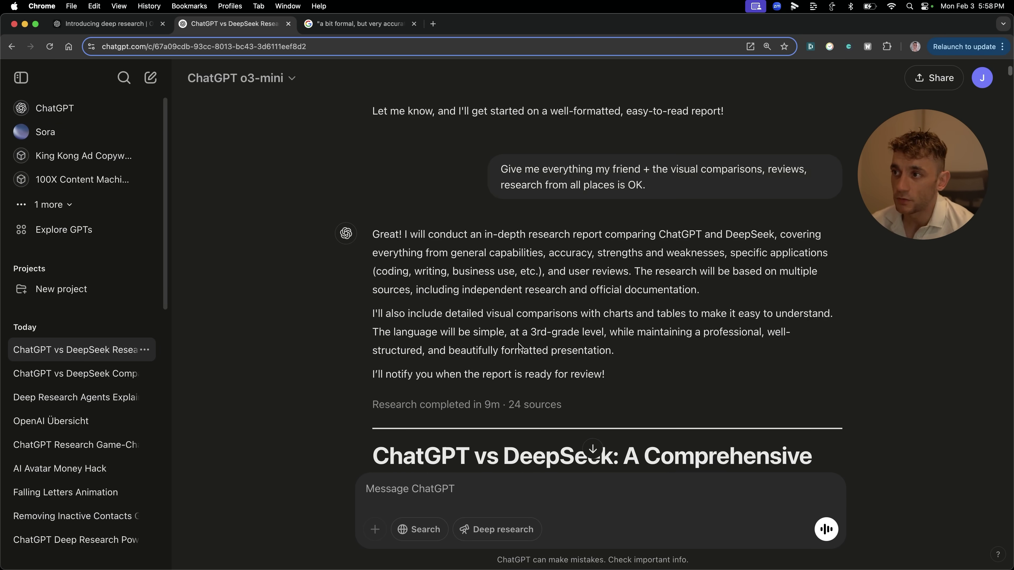
scroll(515, 363, down, 3)
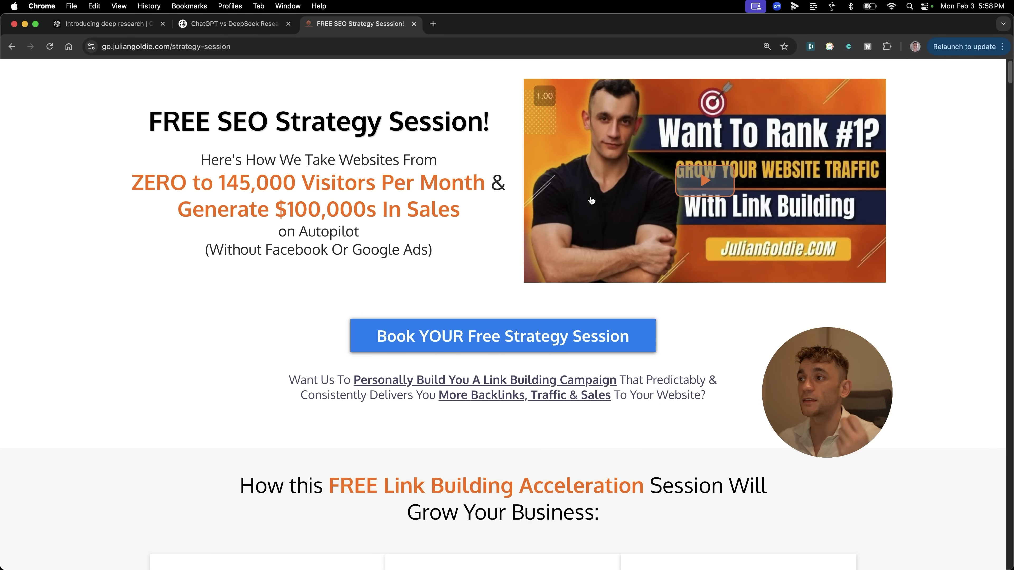
drag(827, 399, 833, 181)
scroll(795, 480, down, 4)
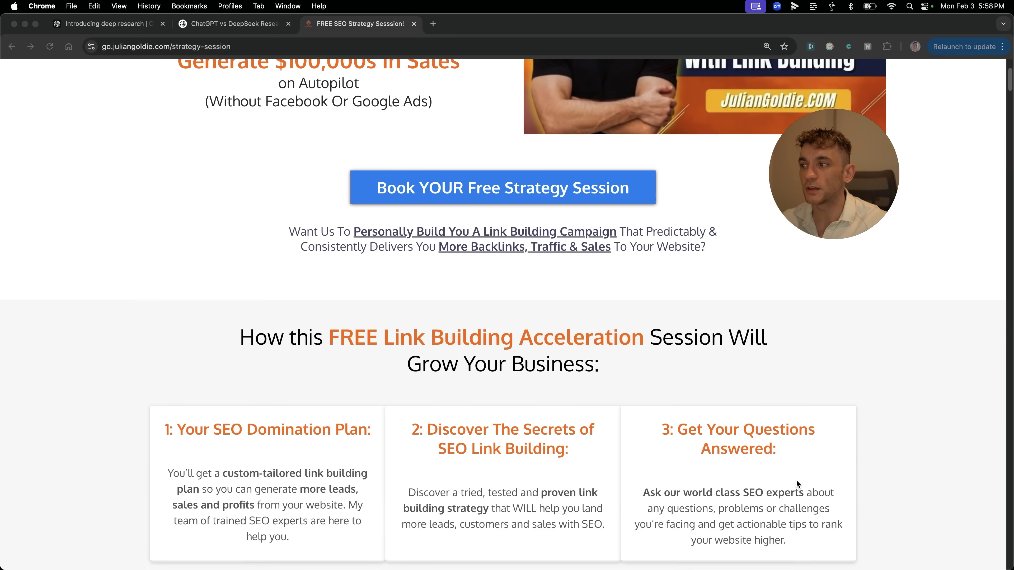
scroll(699, 420, down, 4)
click(267, 324)
scroll(265, 335, down, 2)
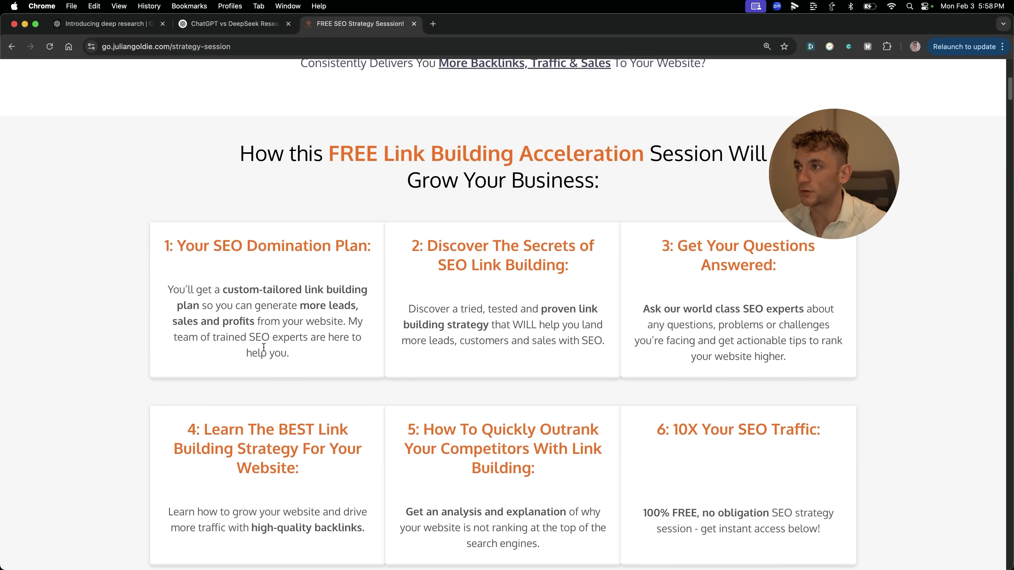
scroll(263, 347, down, 1)
drag(168, 254, 291, 318)
scroll(413, 315, down, 2)
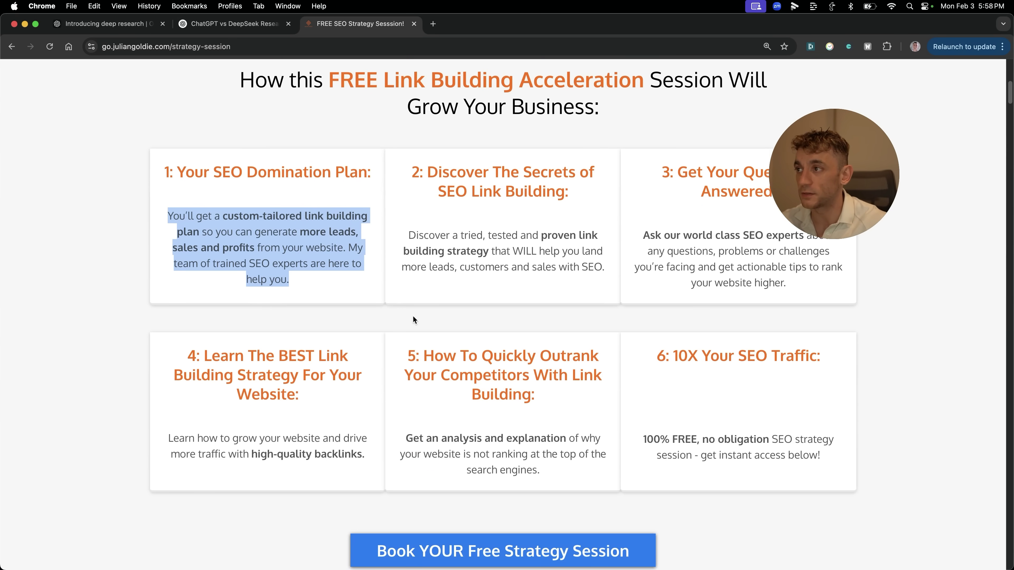
triple_click(502, 168)
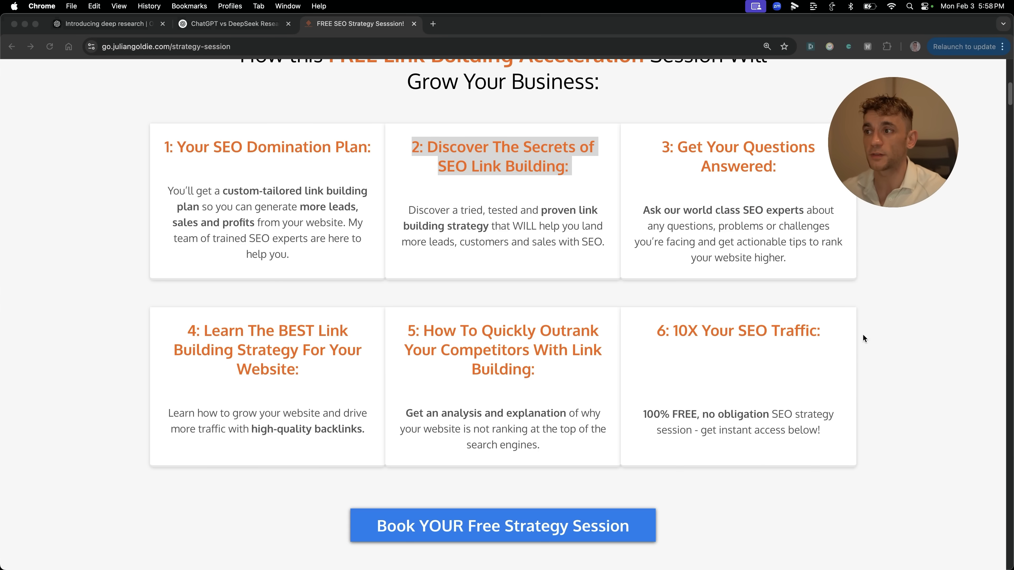
click(448, 337)
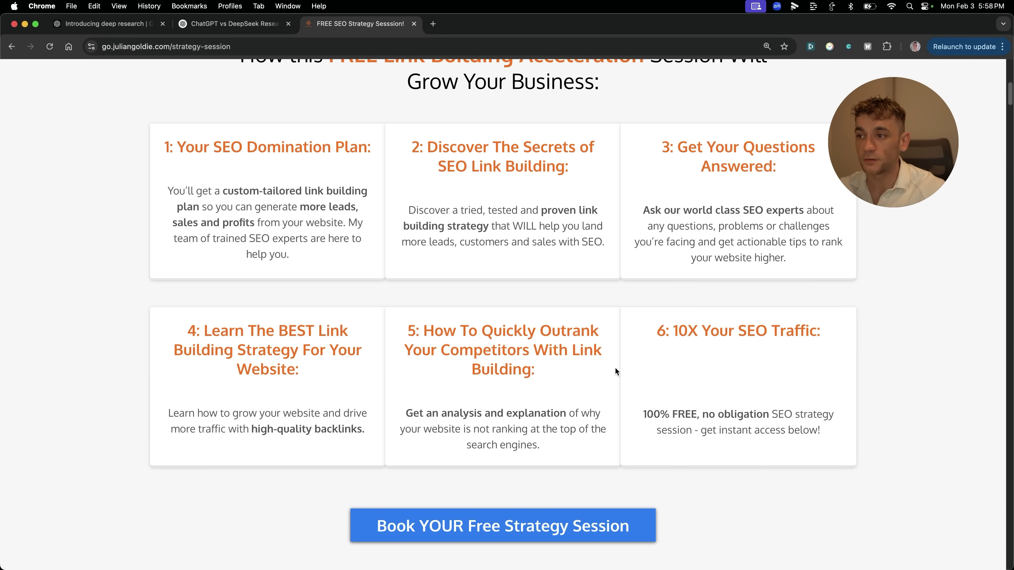
drag(652, 323, 890, 350)
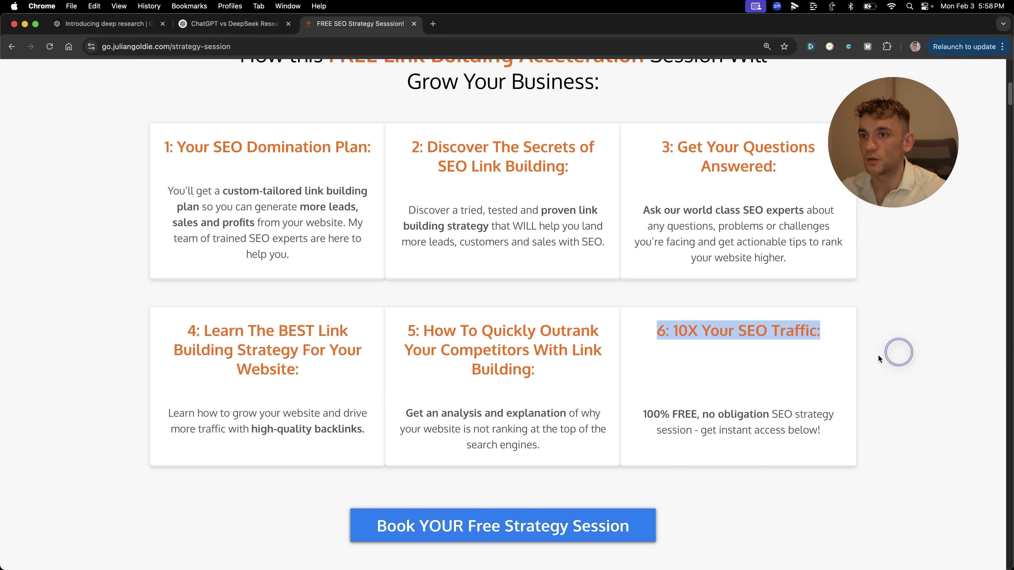
click(845, 368)
scroll(800, 399, down, 10)
scroll(626, 418, down, 20)
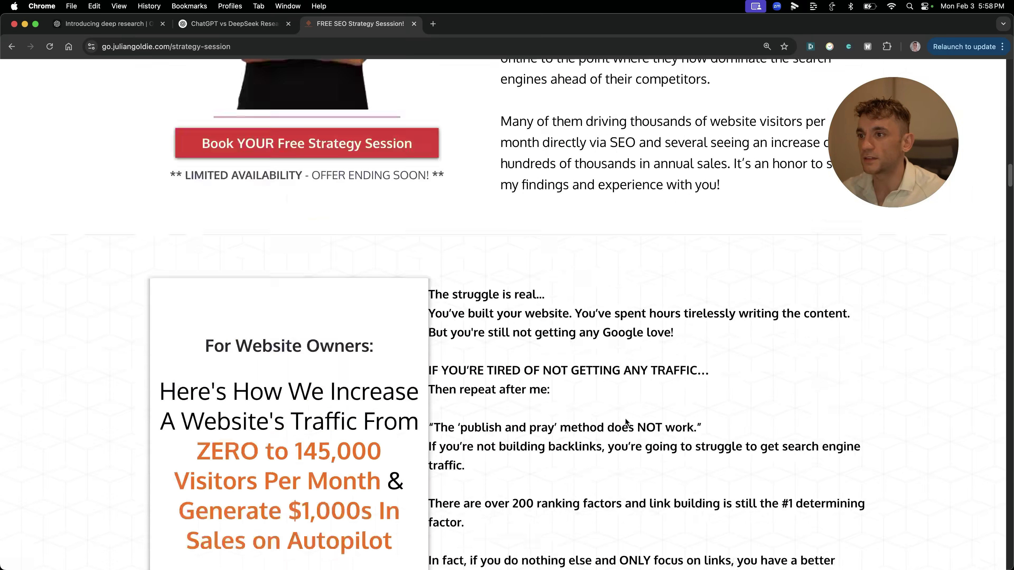
scroll(629, 466, down, 20)
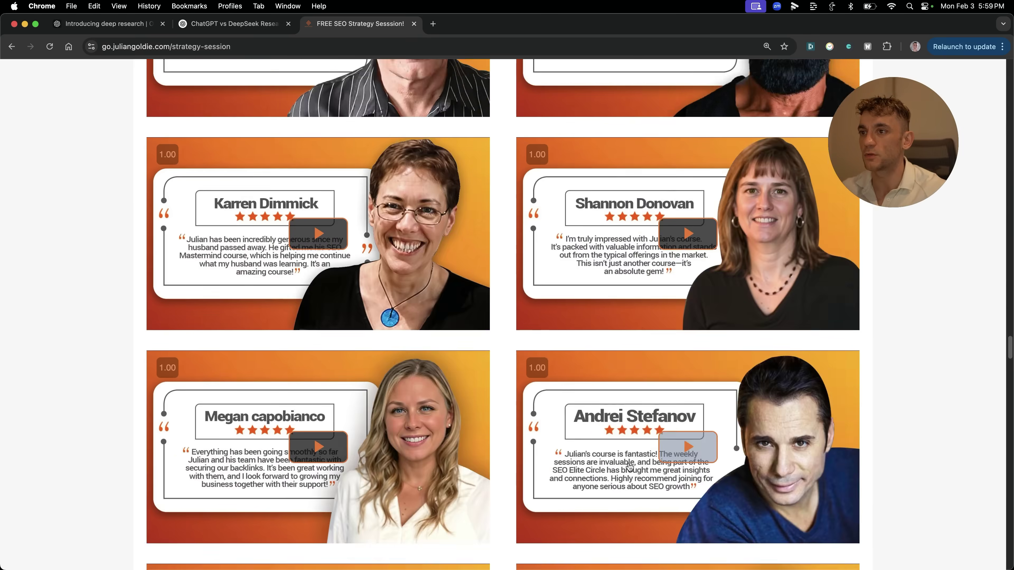